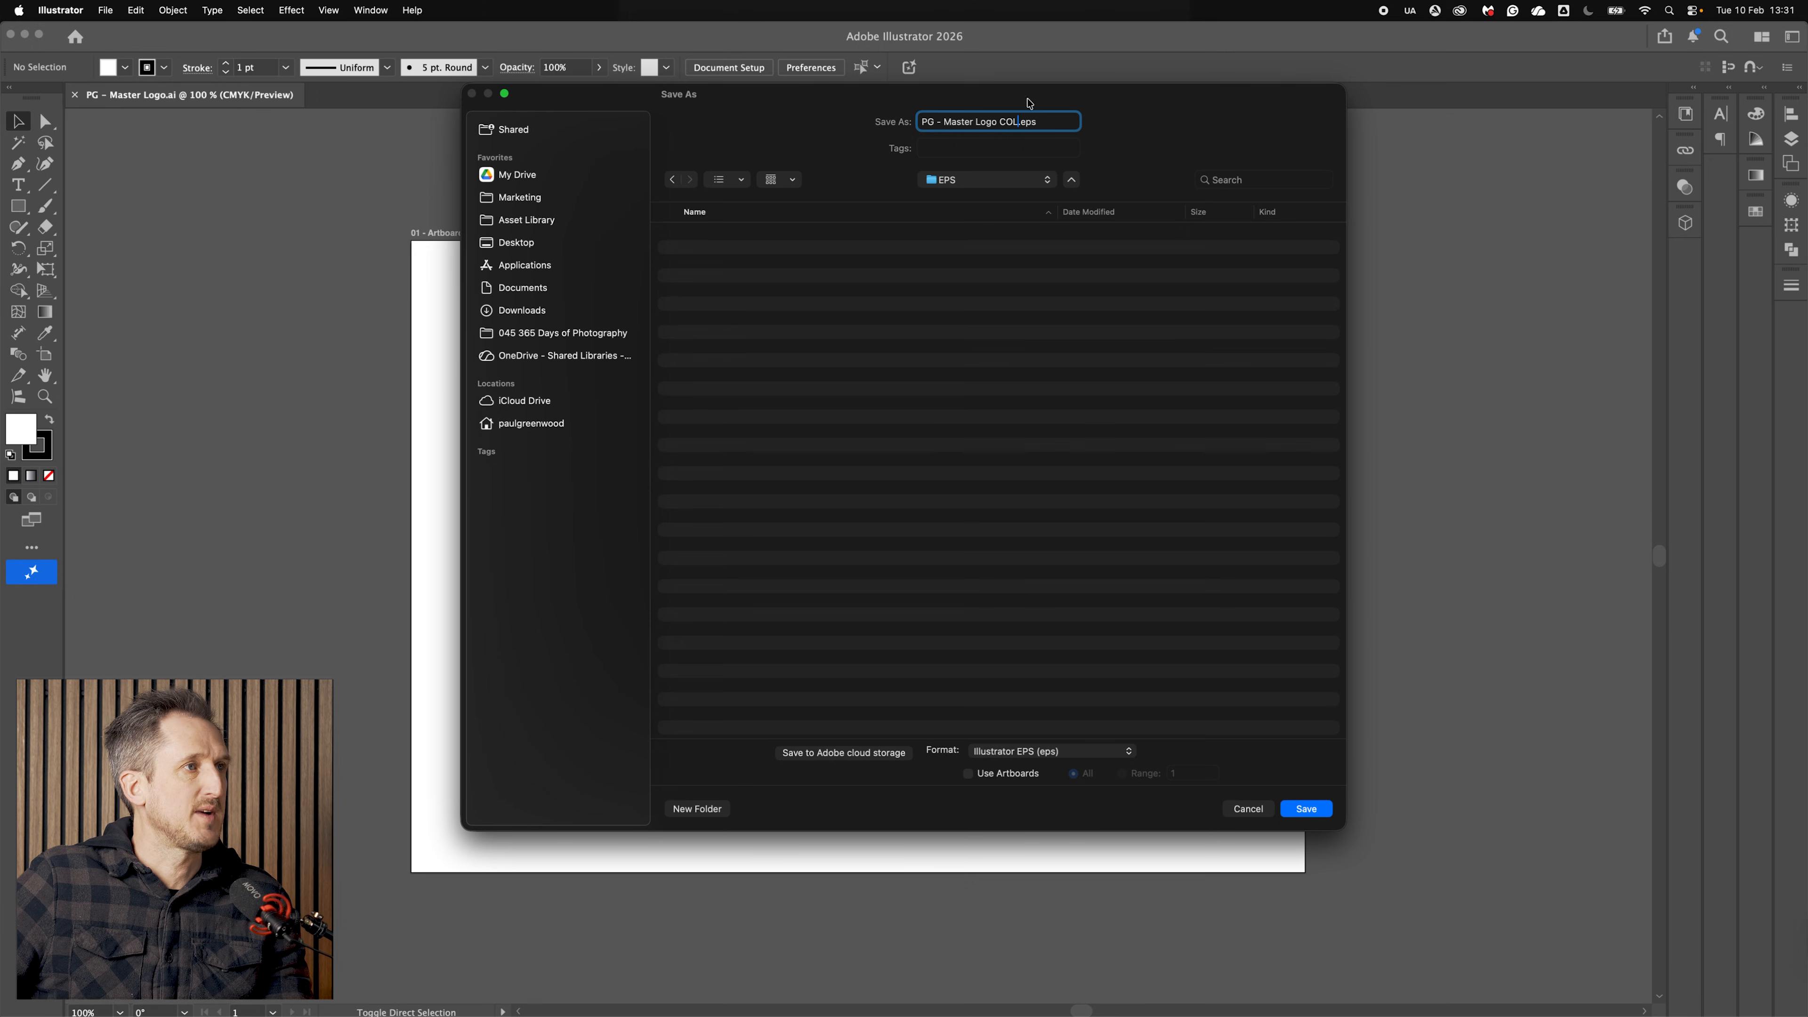
Step: Save the colour logo as an Illustrator EPS file named PG - Master Logo COL.eps, accepting the default EPS options
click(1311, 813)
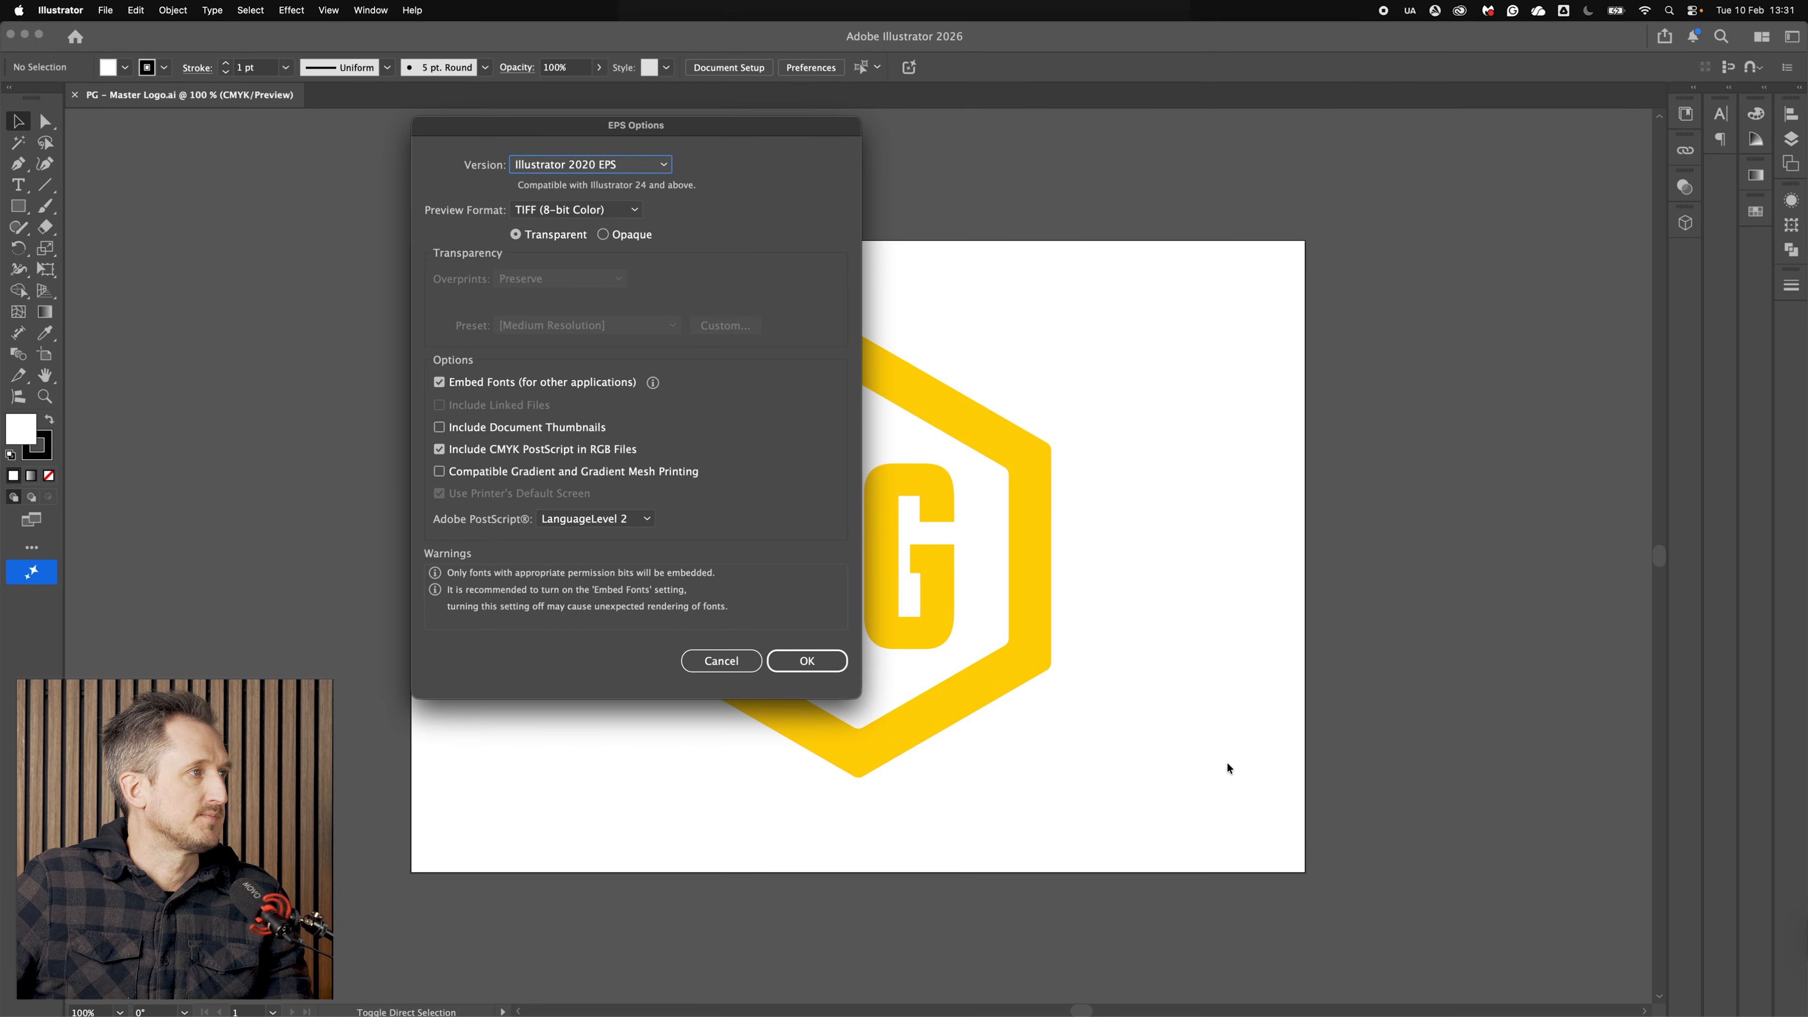
click(805, 669)
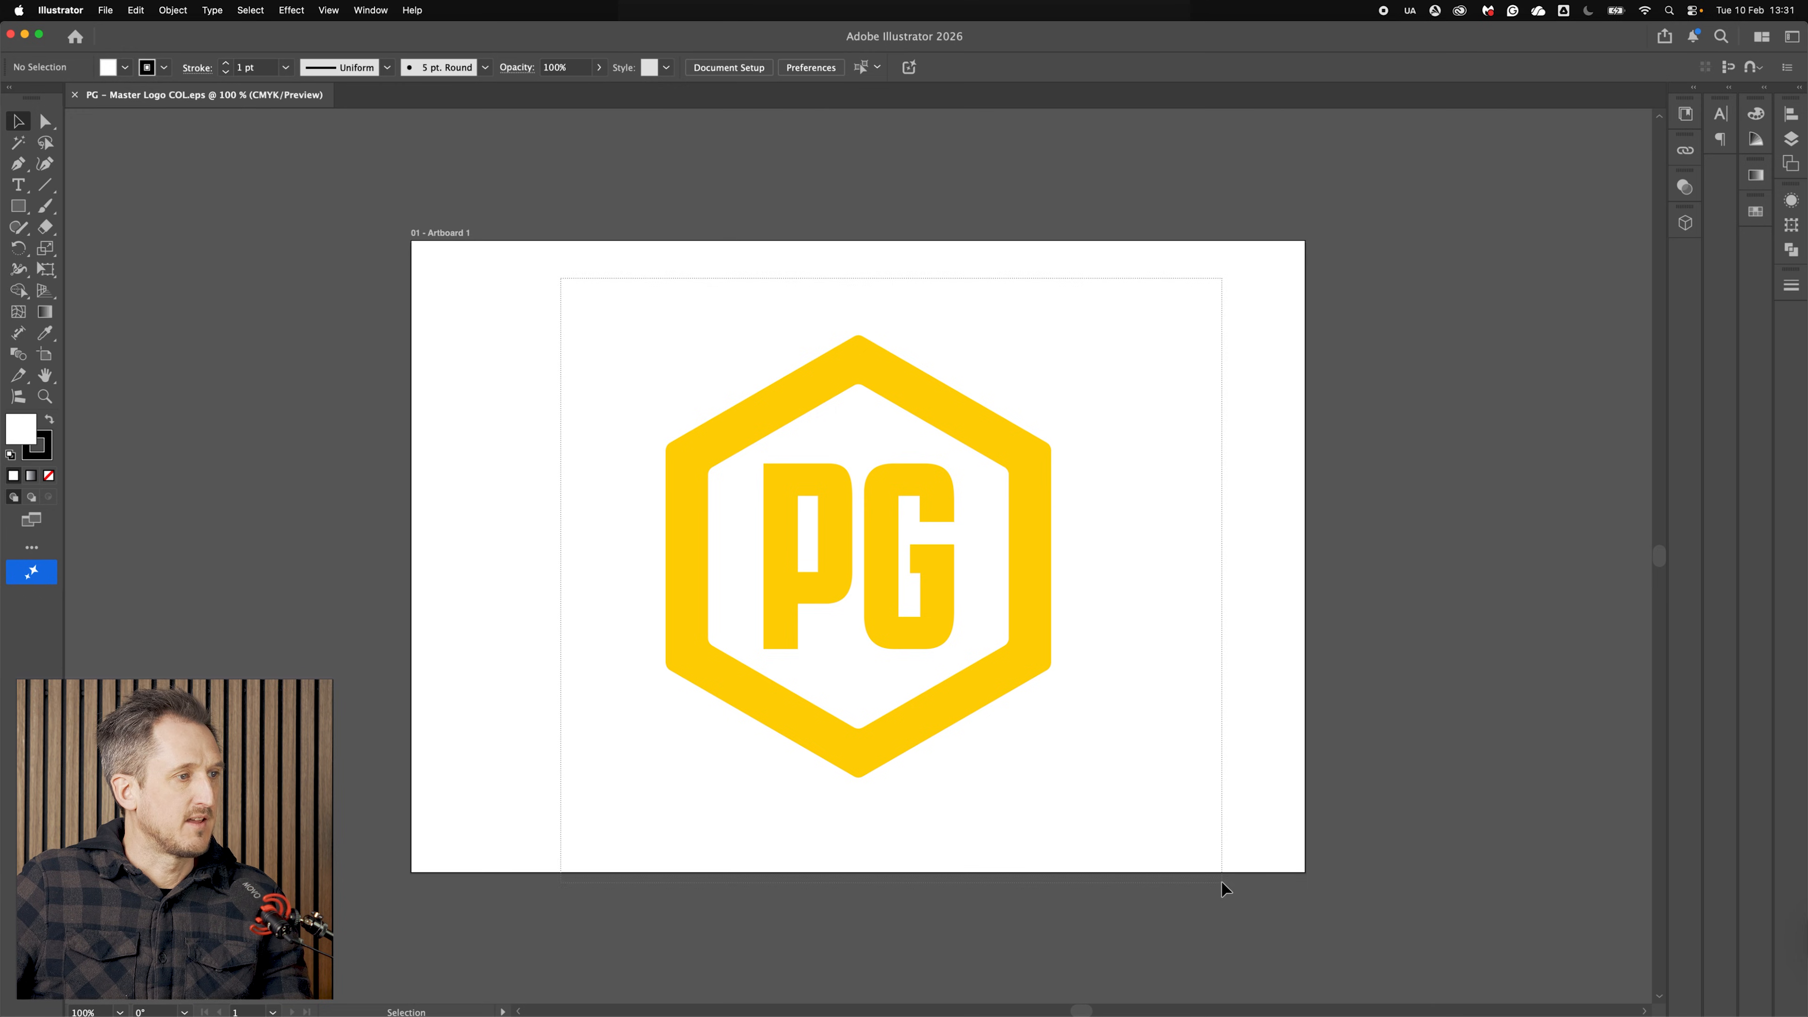
Step: Select the whole logo group and recolour it black from the Swatches panel, then deselect
drag(1201, 834, 1202, 833)
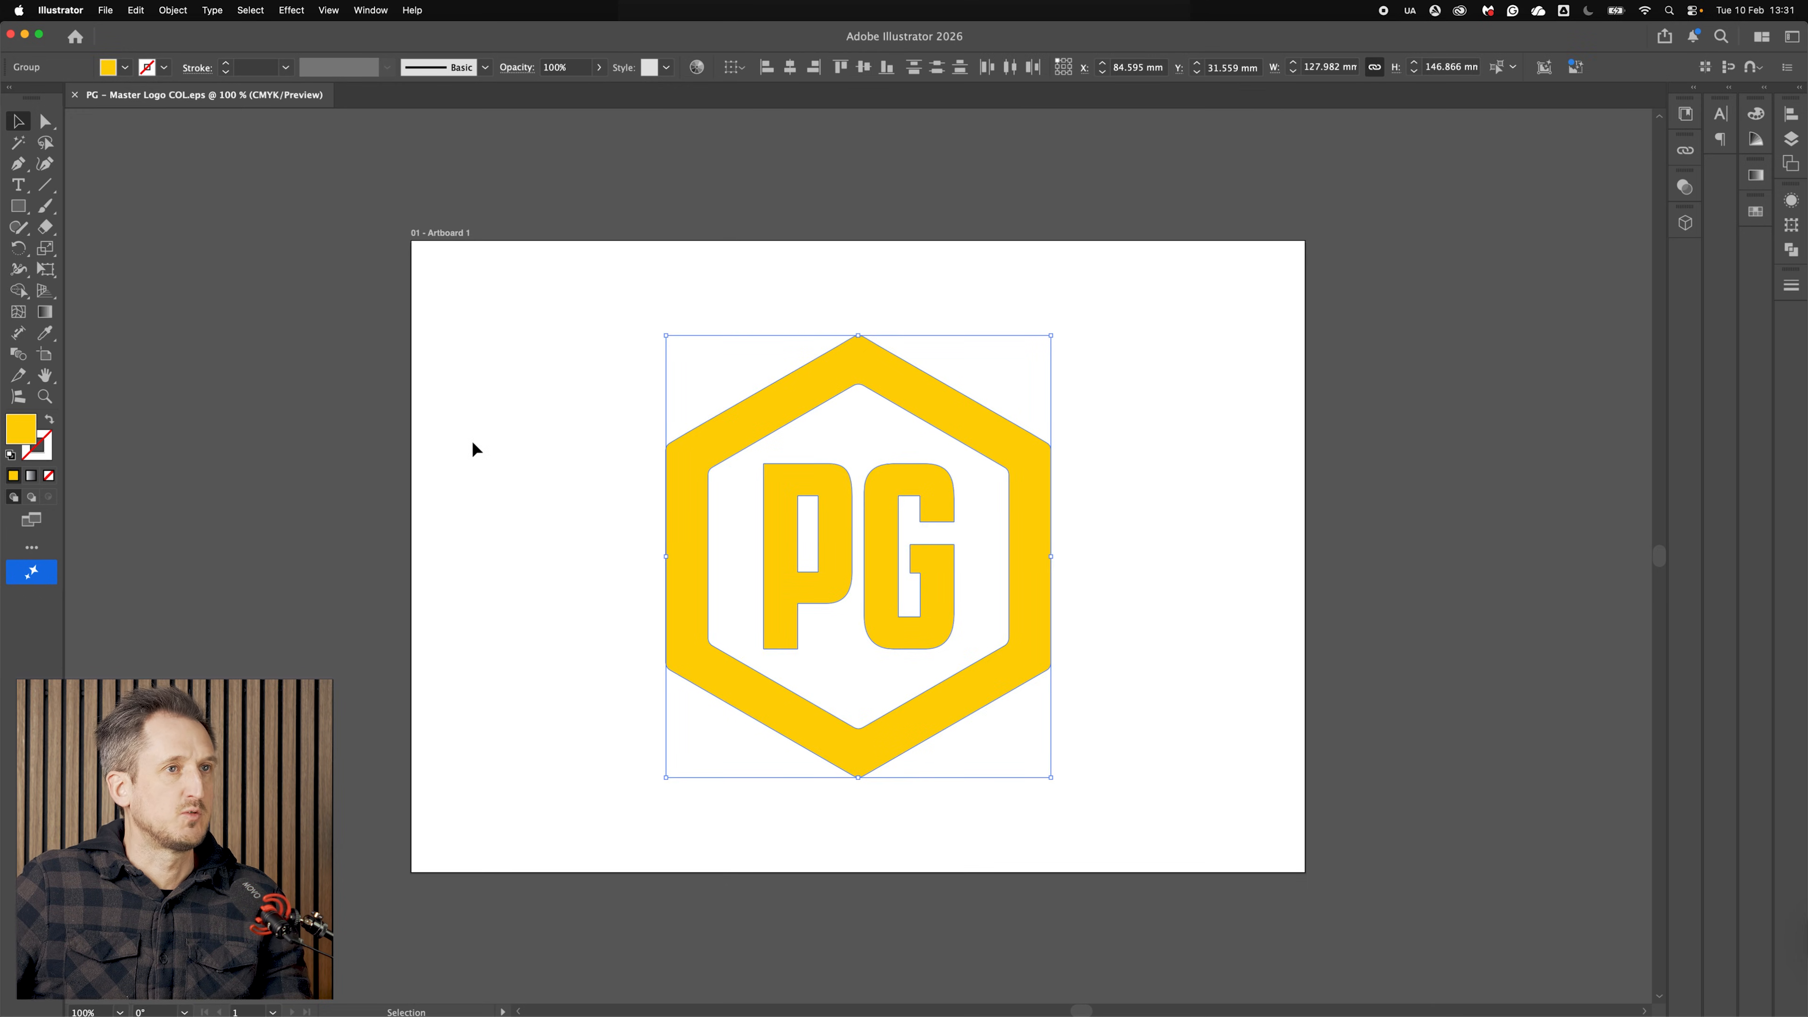
click(1758, 214)
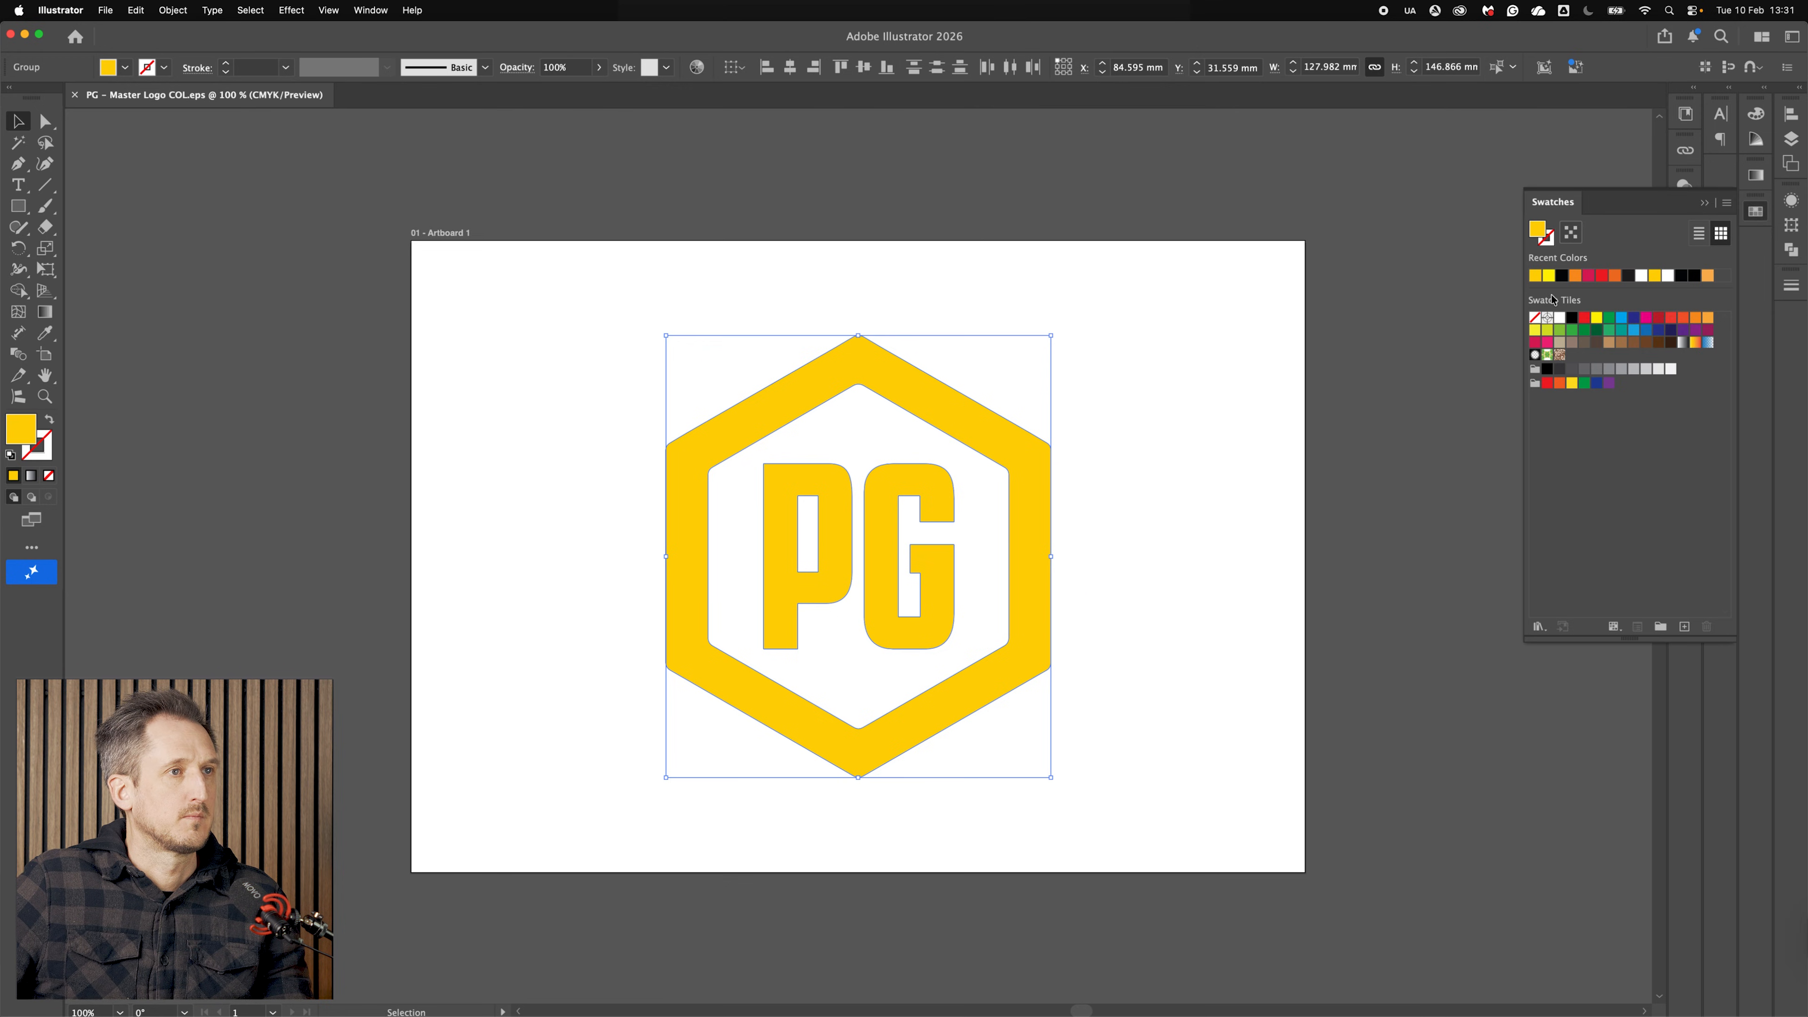
click(1560, 276)
click(1242, 299)
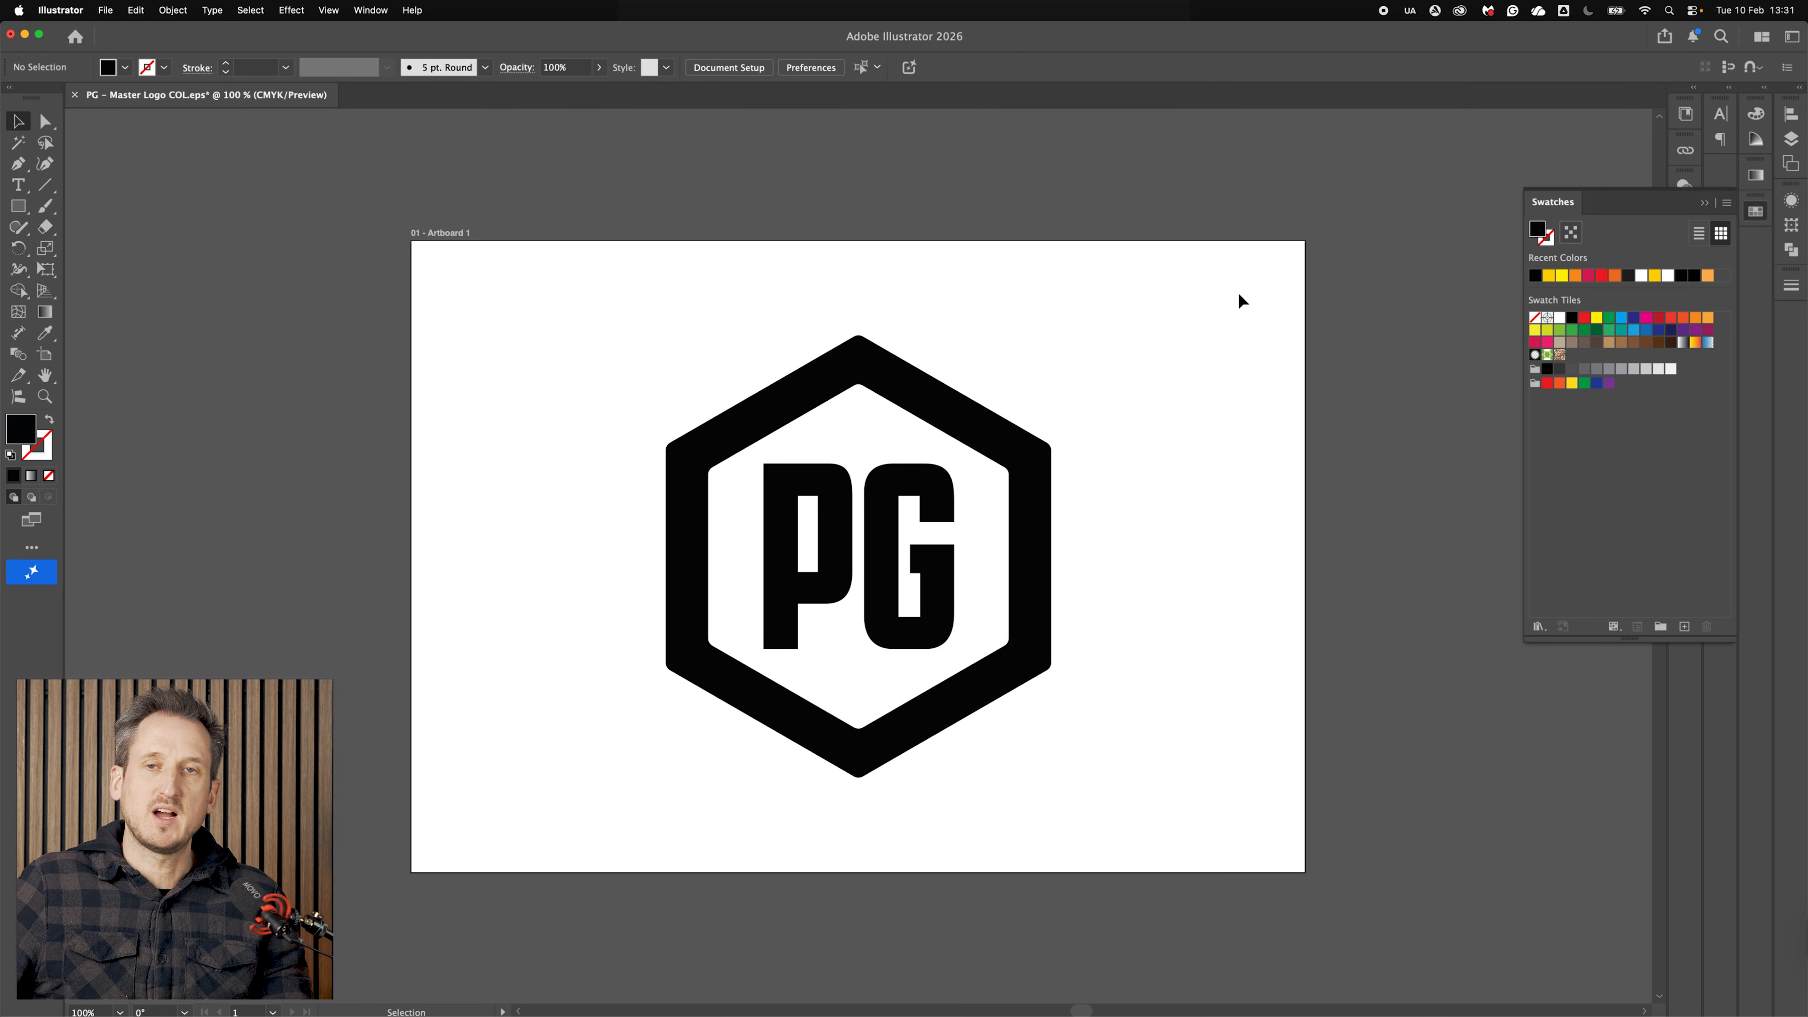
Step: Save the black version as an EPS file named PG - Master Logo BLK.eps
key(super+shift+s)
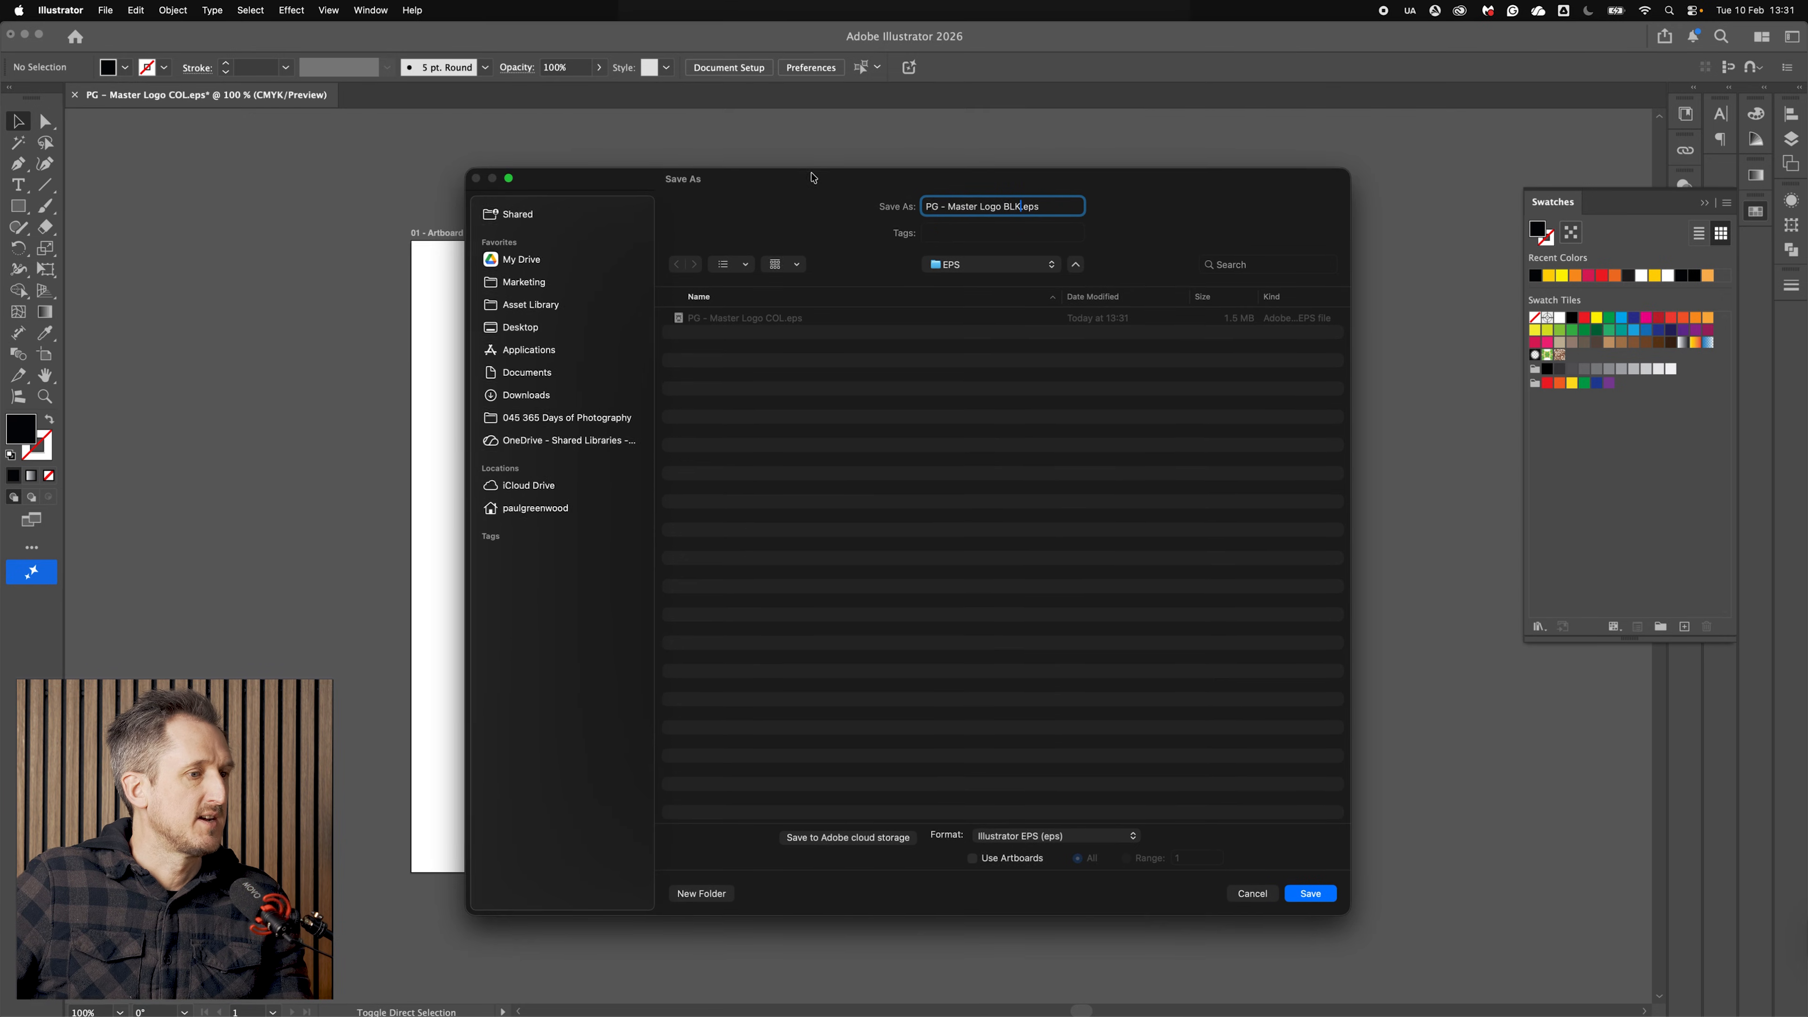
click(1324, 899)
Step: Select all artwork and recolour the logo white
key(super+a)
click(1560, 318)
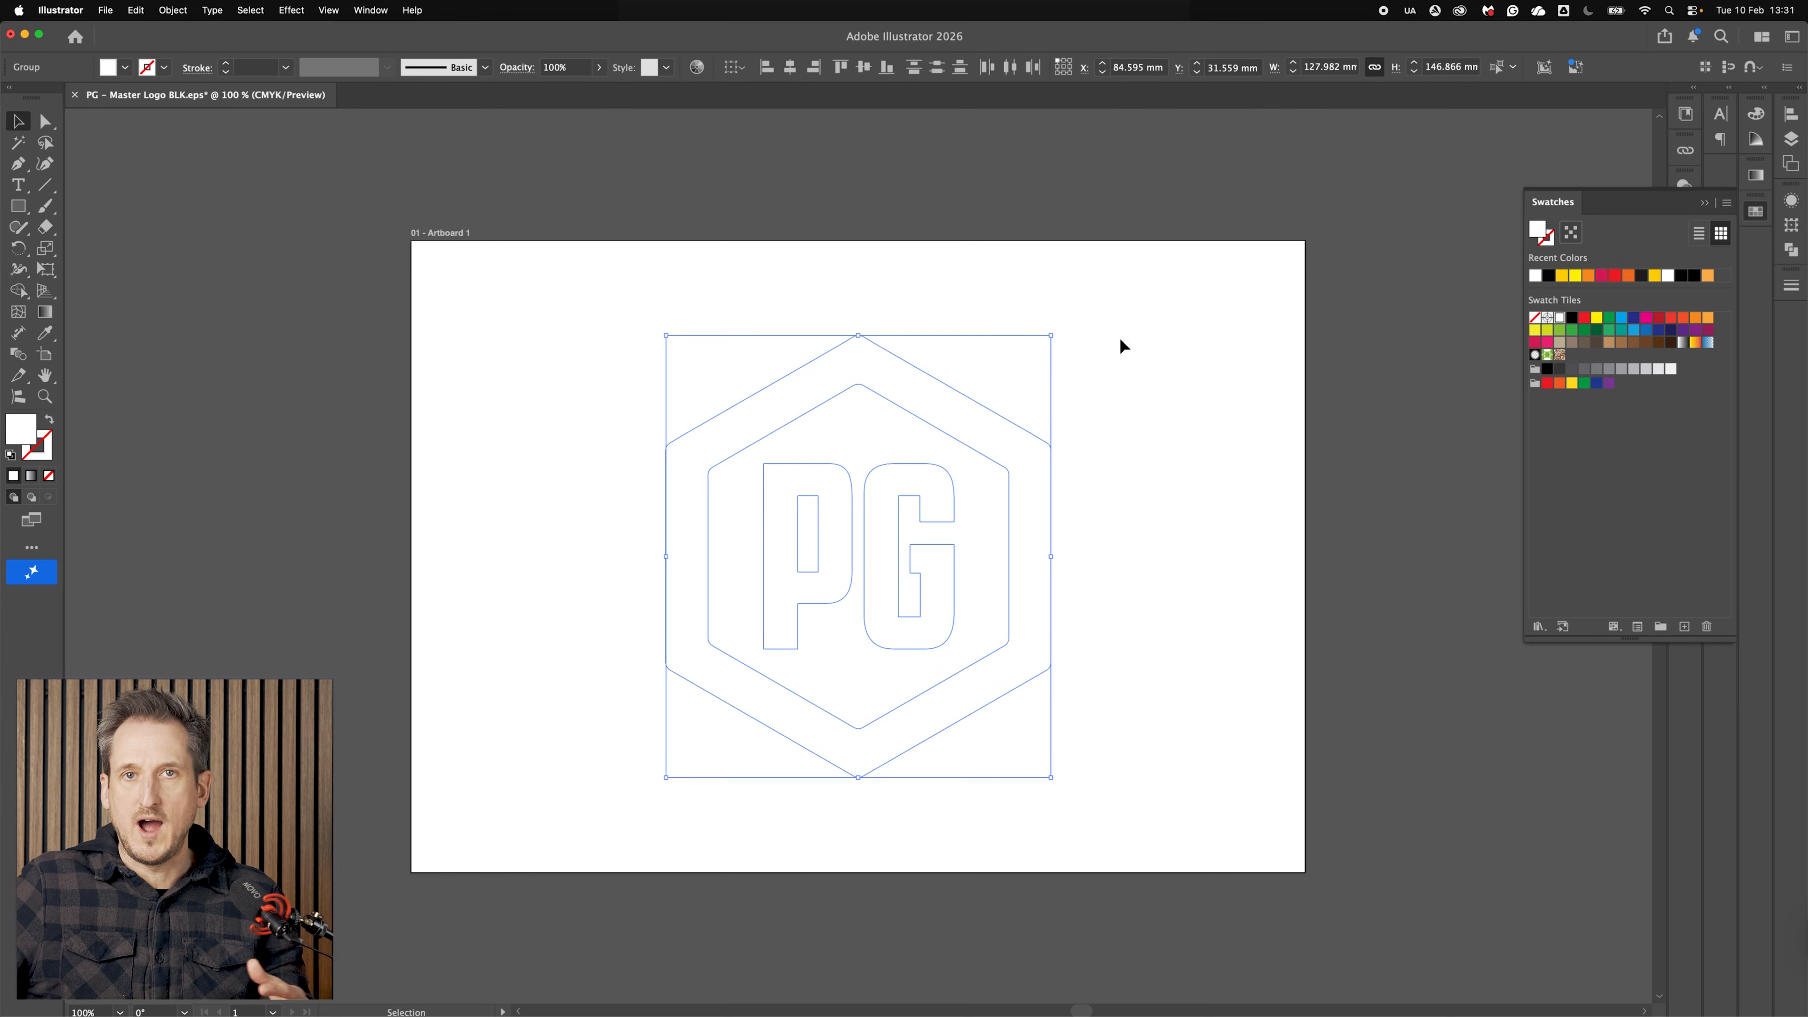
Step: Save the white version as an EPS file named PG - Master Logo WO.eps, confirming the EPS options
key(super+shift+s)
drag(802, 98, 788, 178)
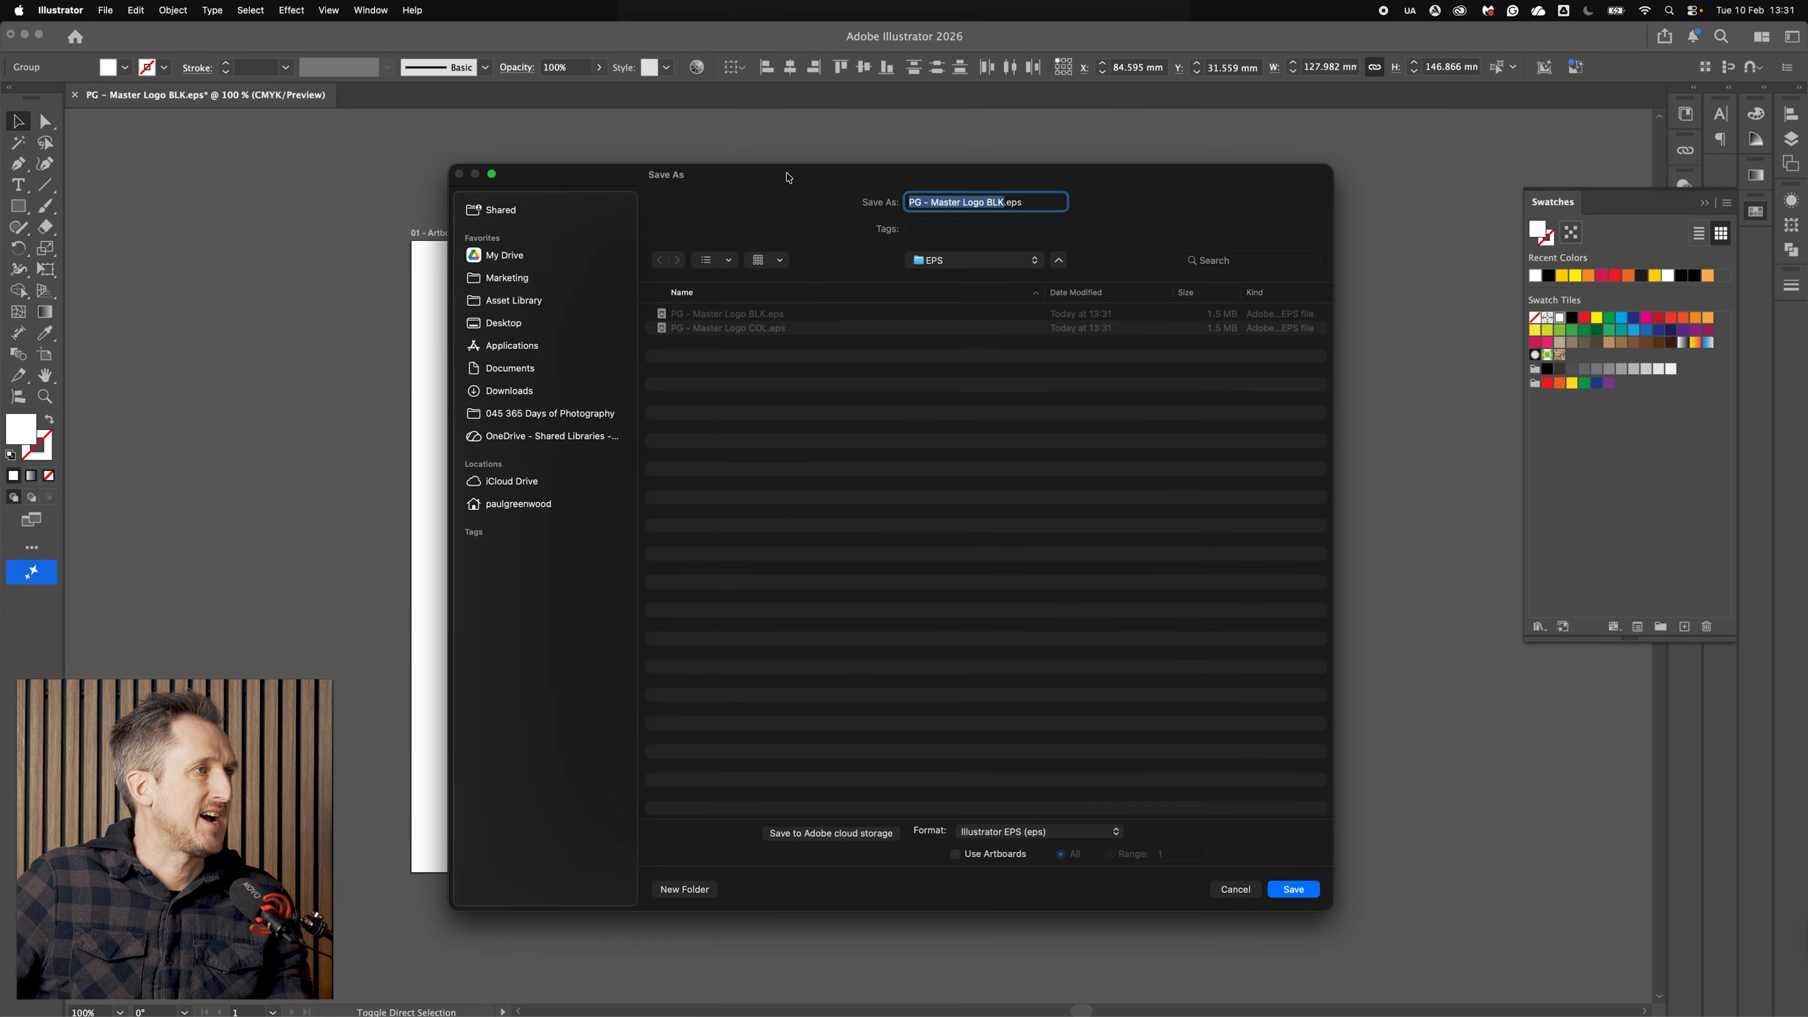
text(WO)
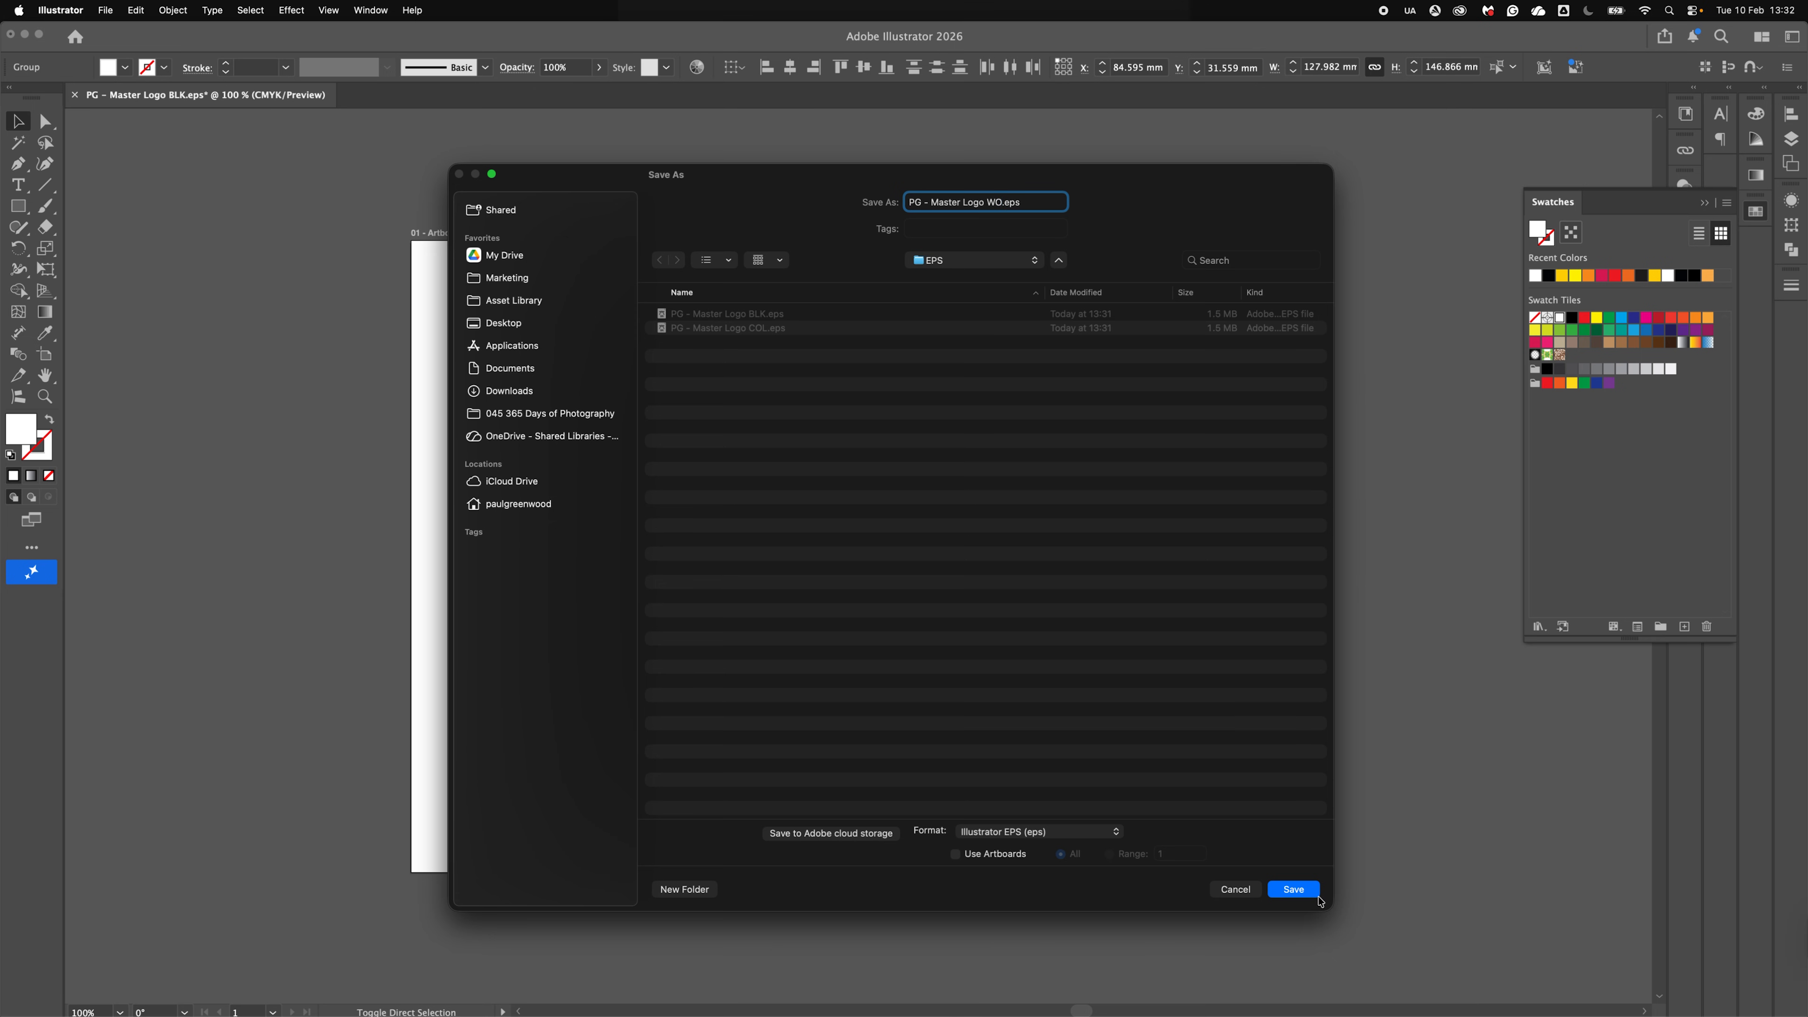
click(1317, 899)
click(804, 669)
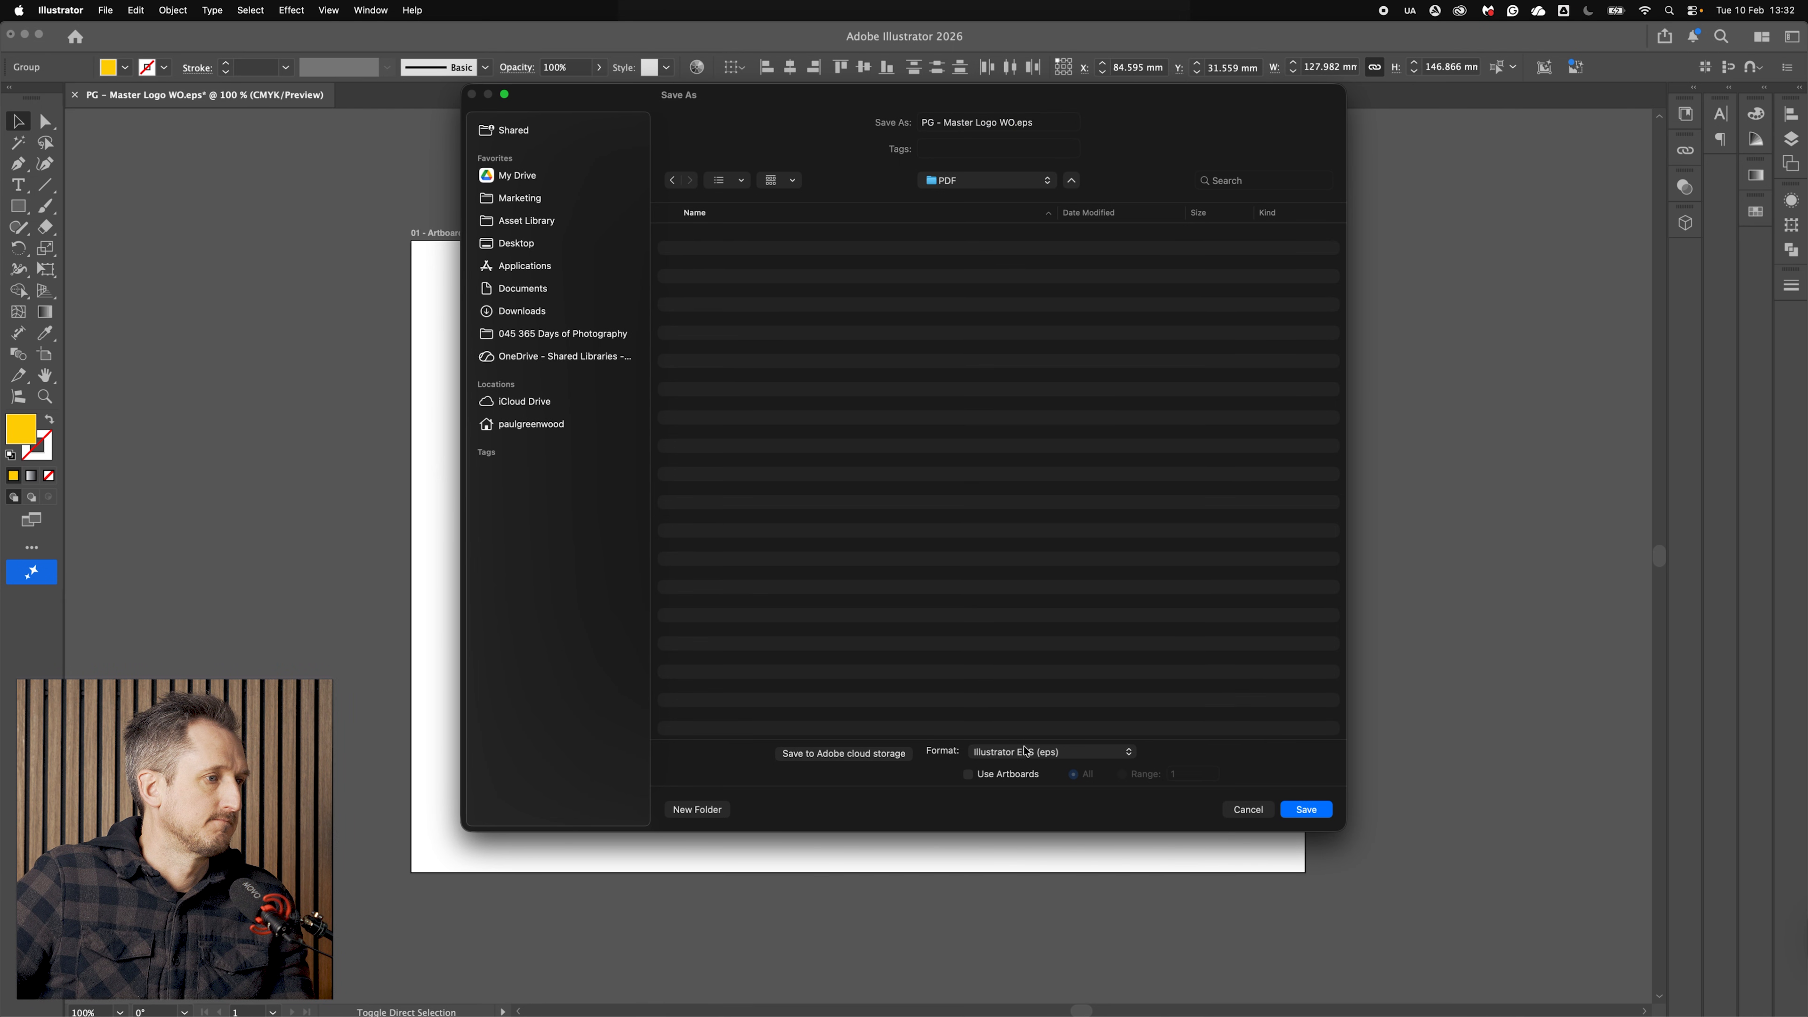
Step: Save the colour logo as Adobe PDF named PG - Master Logo COL.pdf using the PDF/X-1a:2001 preset
click(1025, 750)
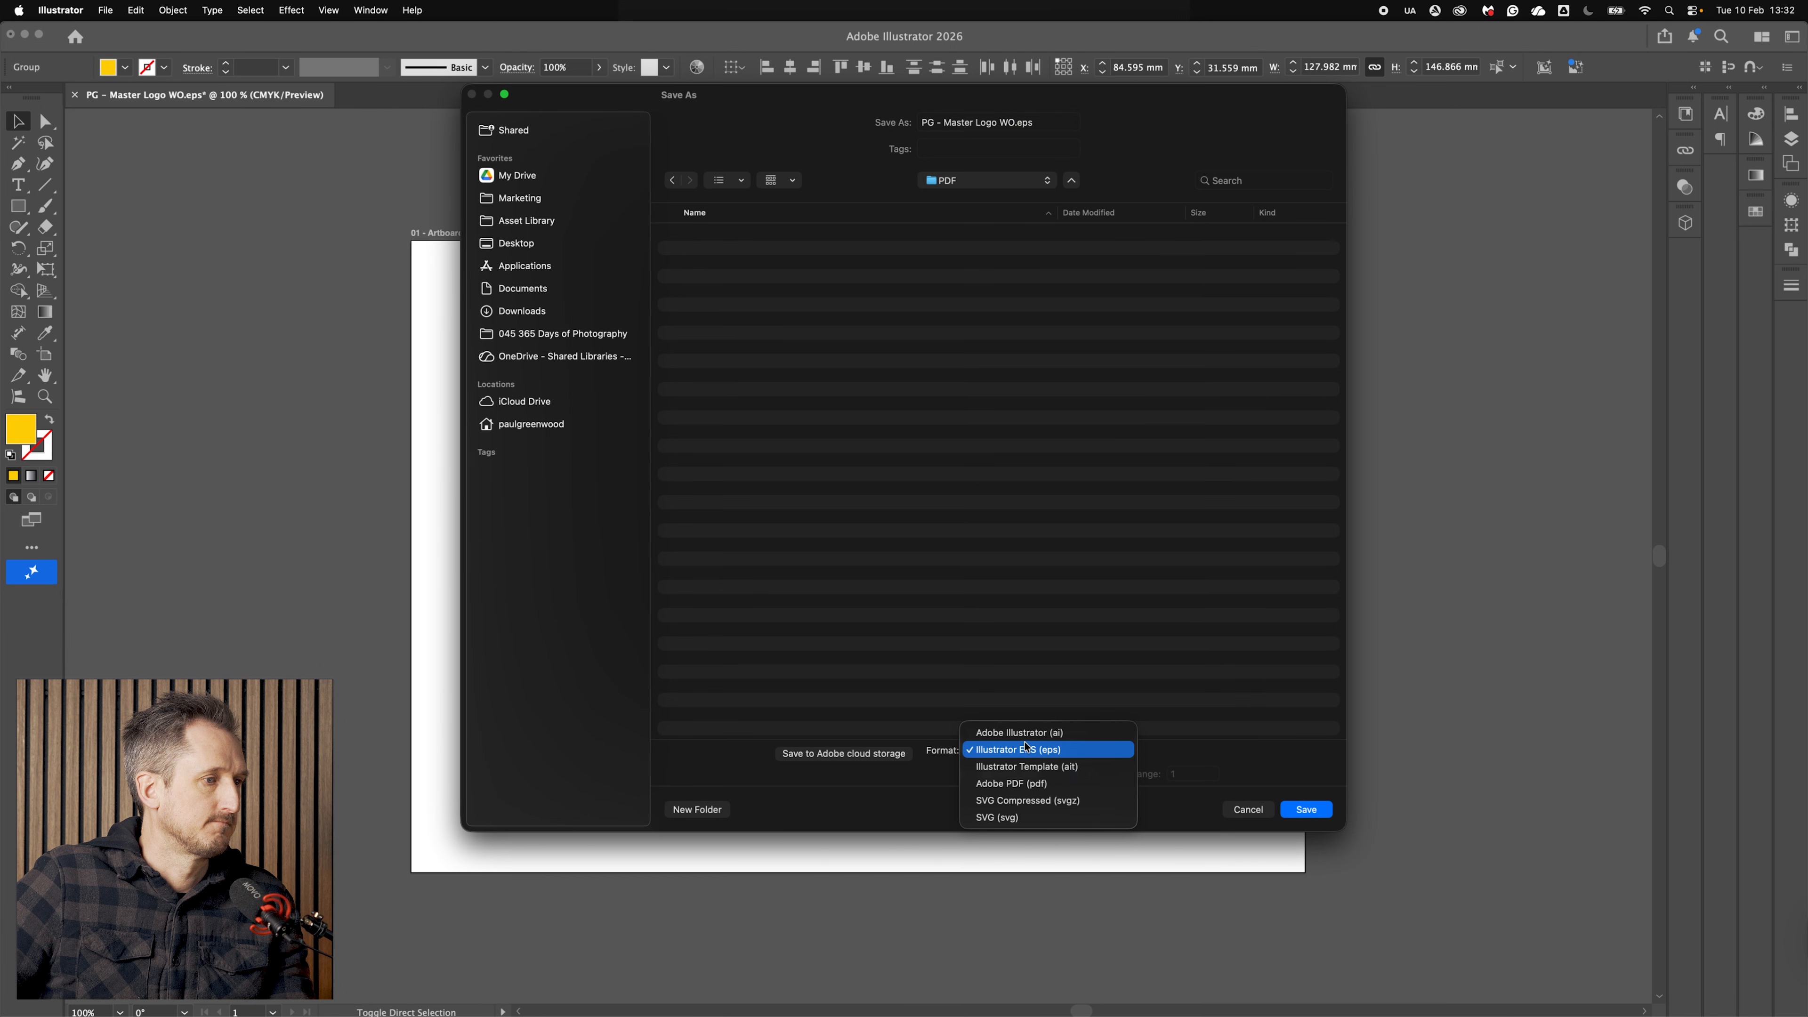
click(1045, 785)
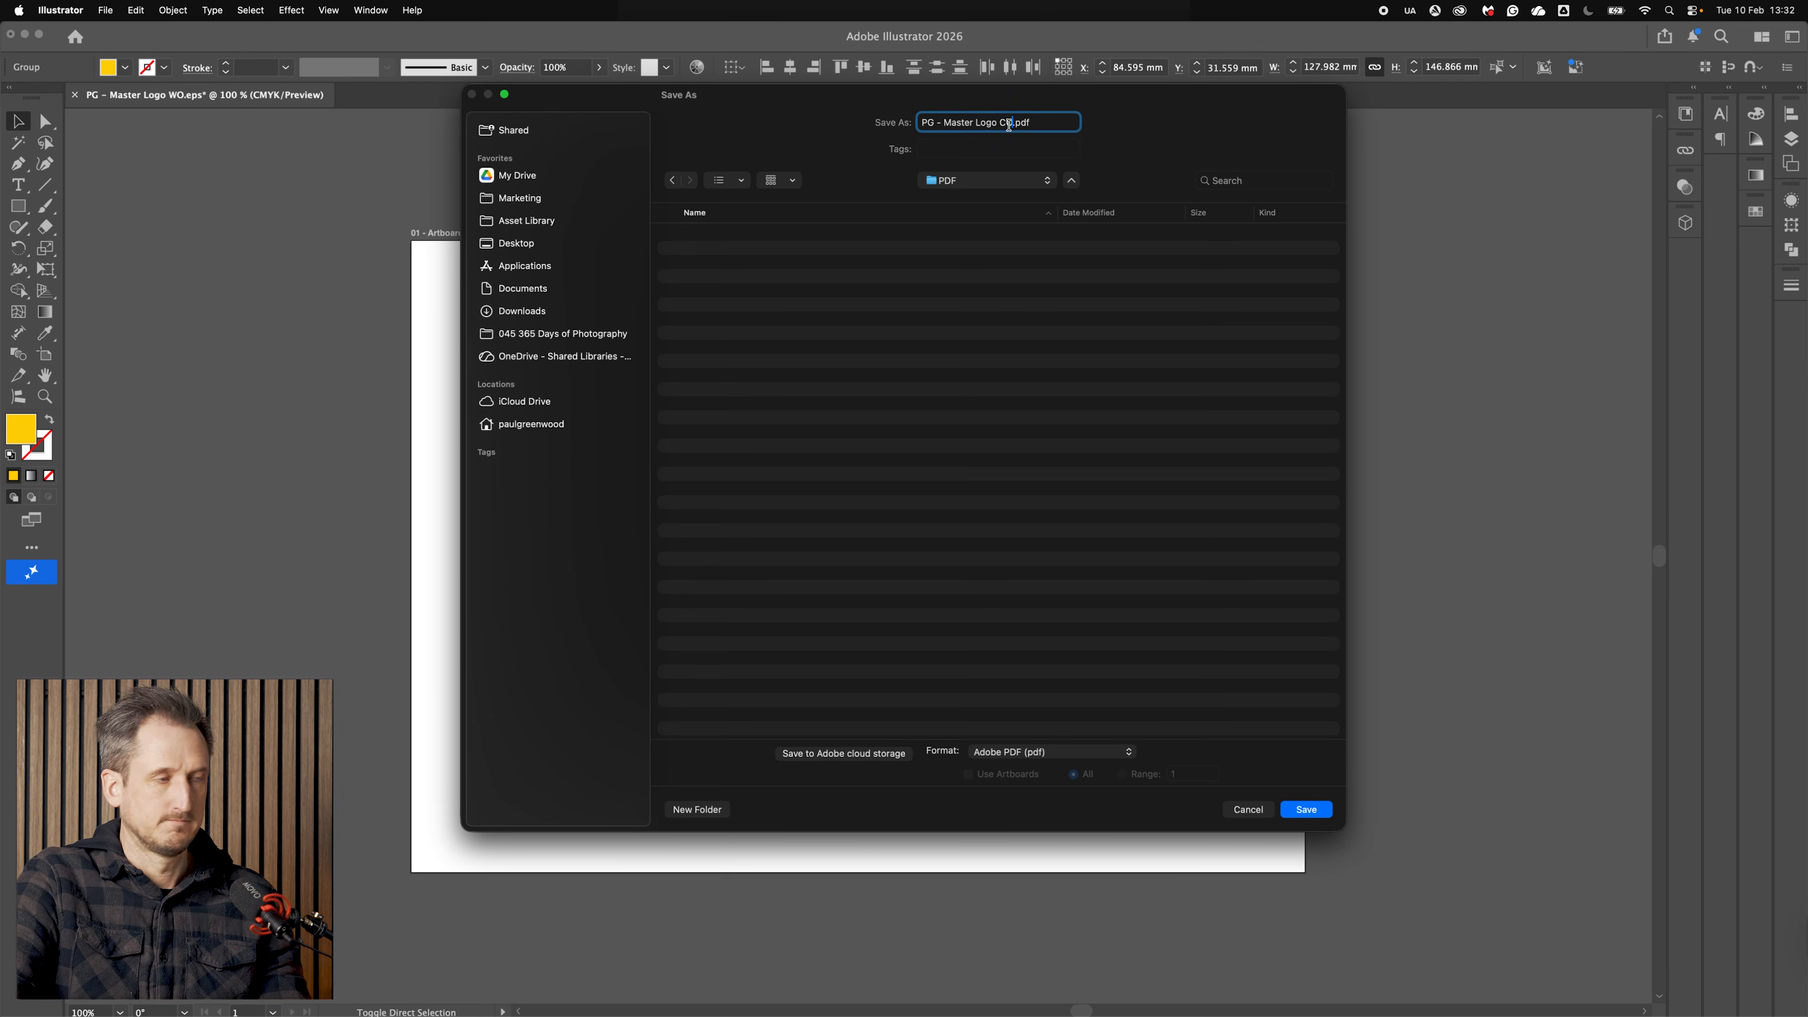
key(Return)
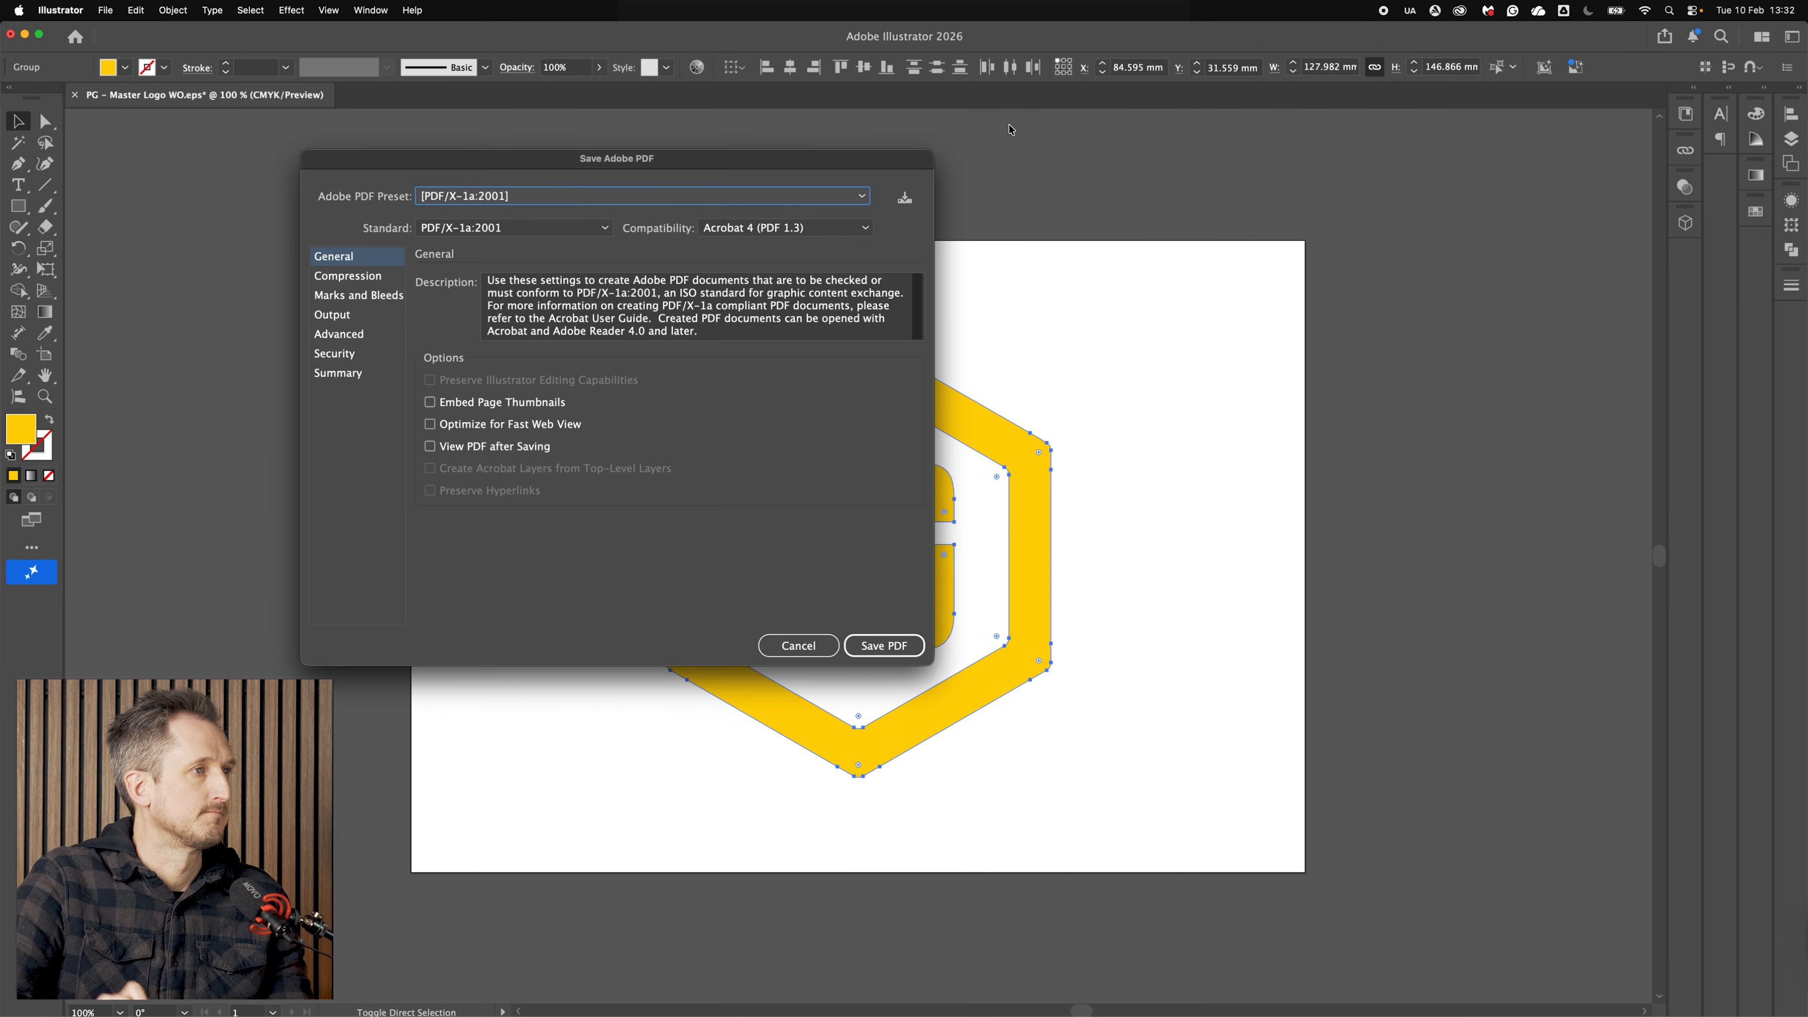
click(899, 654)
Step: Select the logo and recolour it black from the Swatches panel, then deselect
click(793, 461)
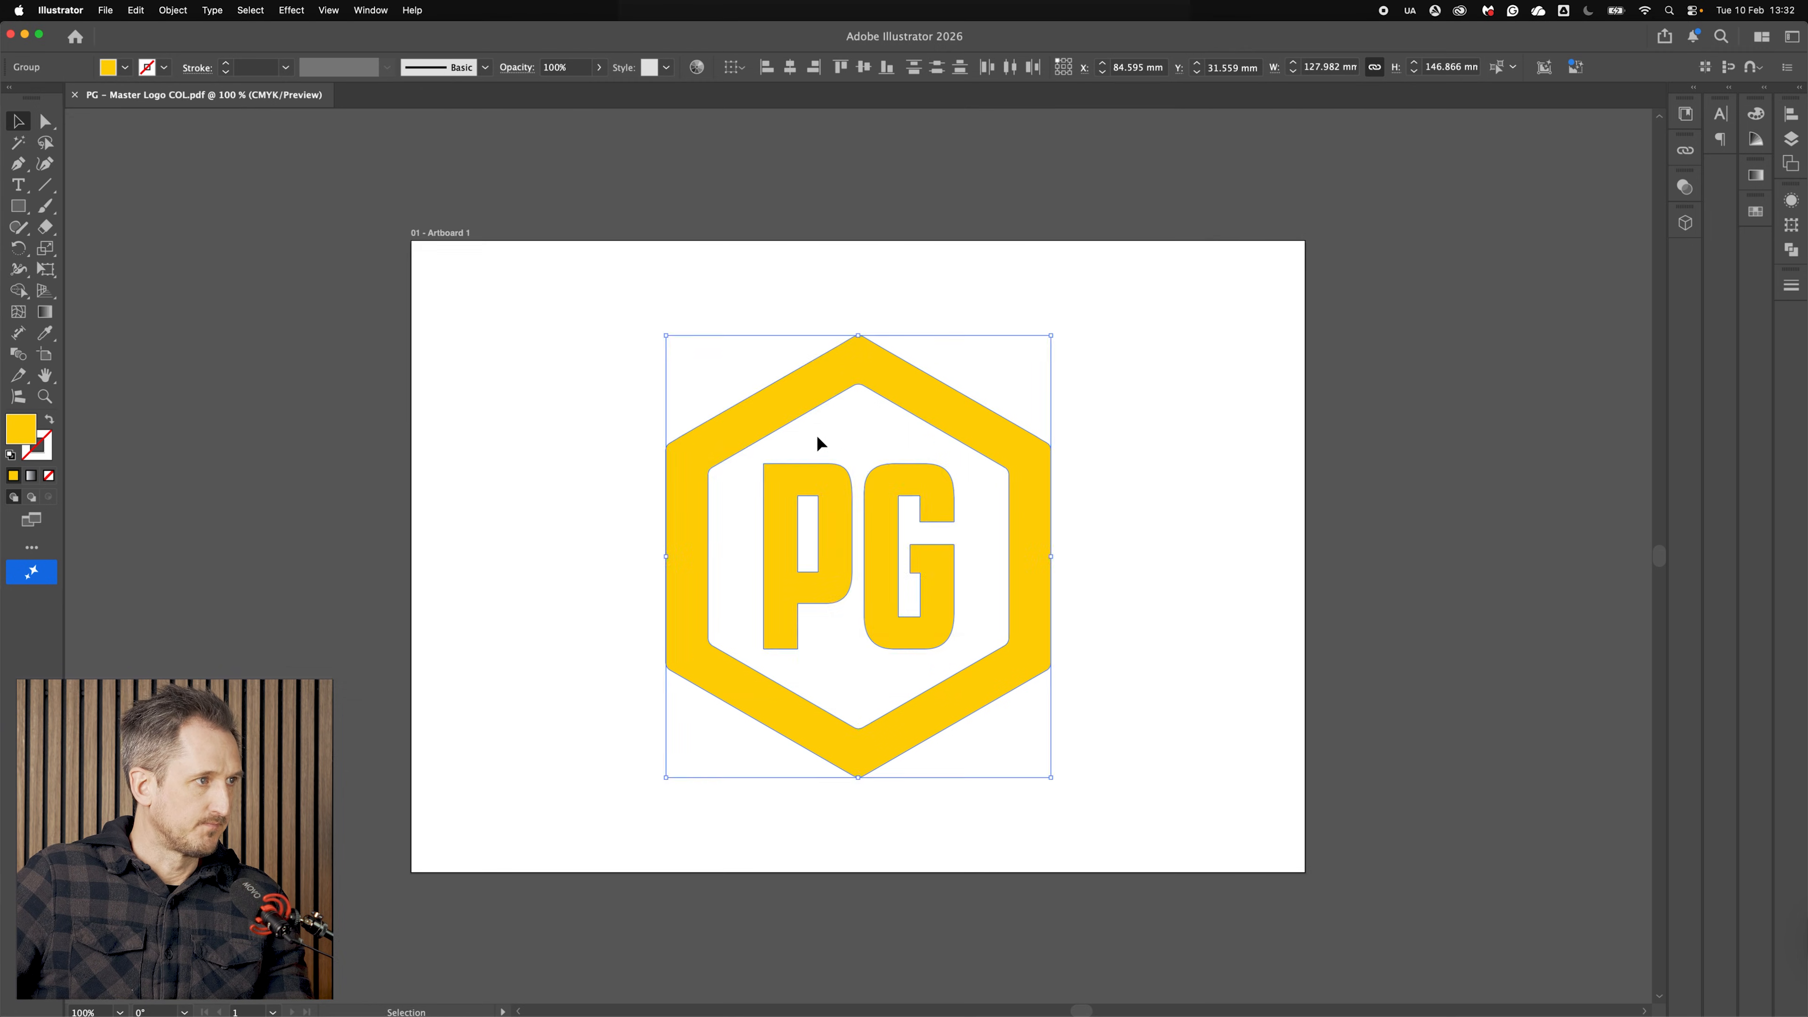
click(1756, 209)
click(1642, 277)
click(1140, 340)
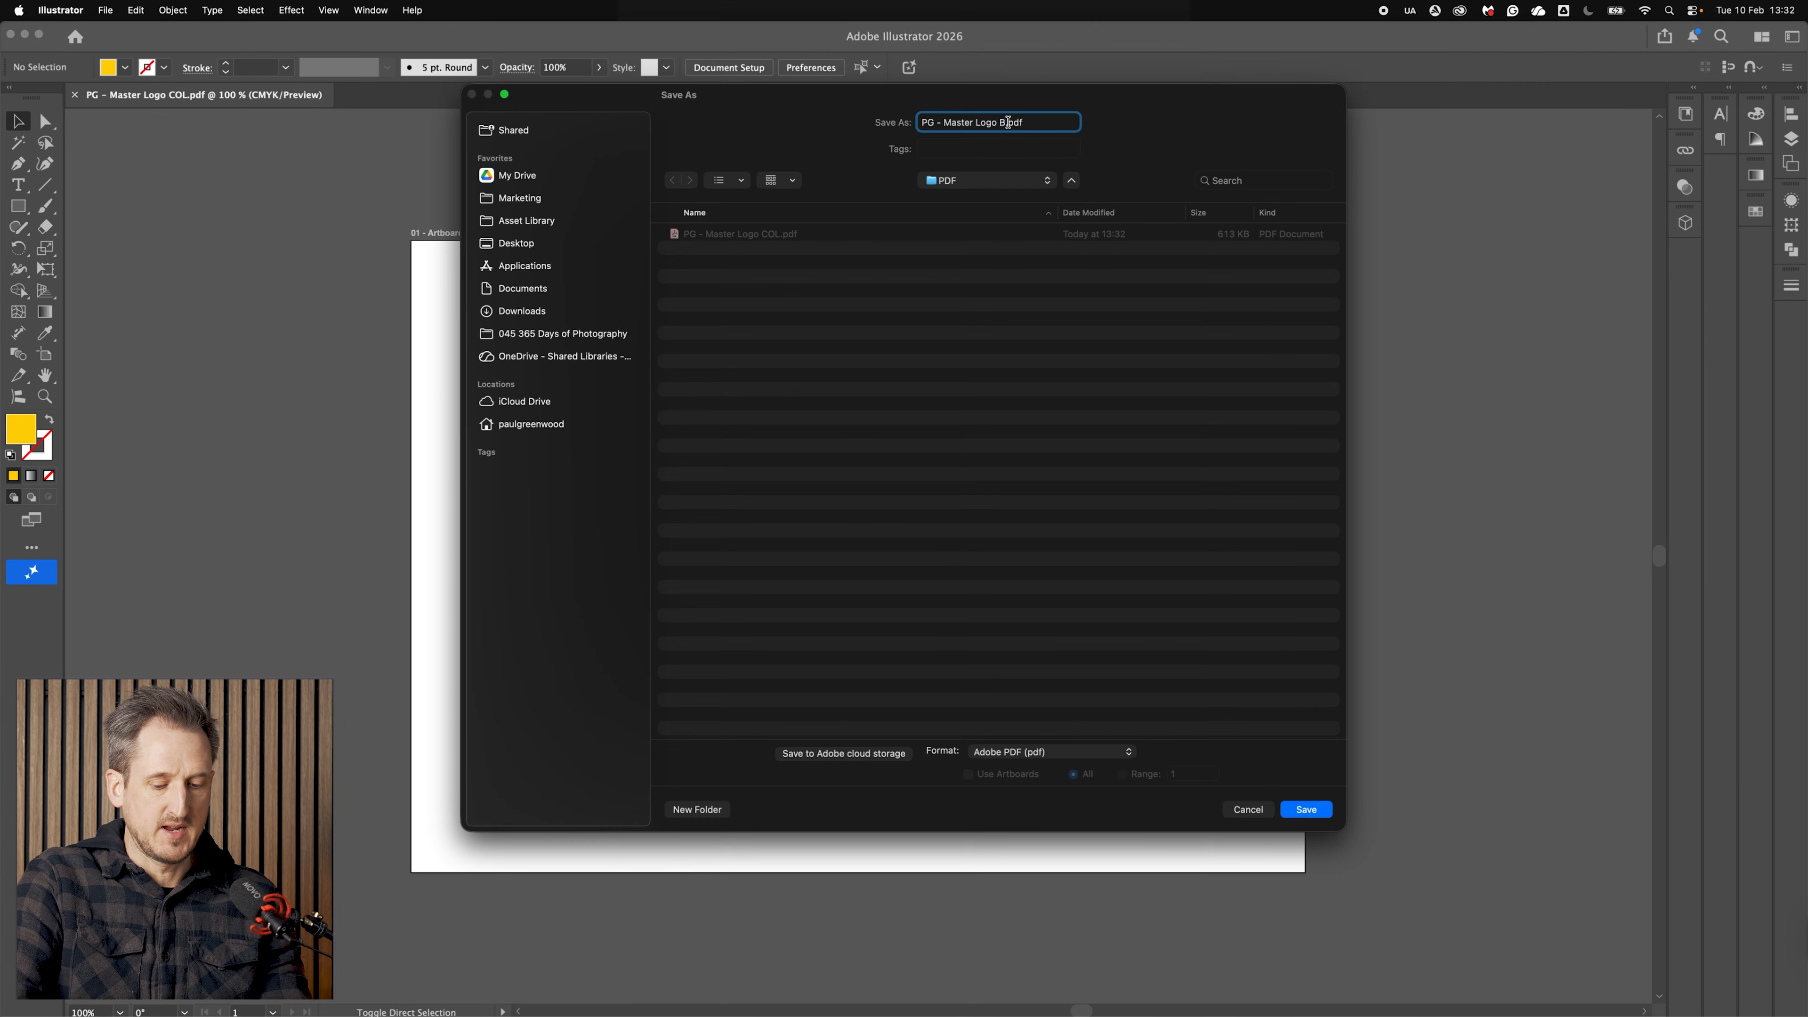
Step: Save the black version as a PDF named PG - Master Logo BLK.pdf
text(LK)
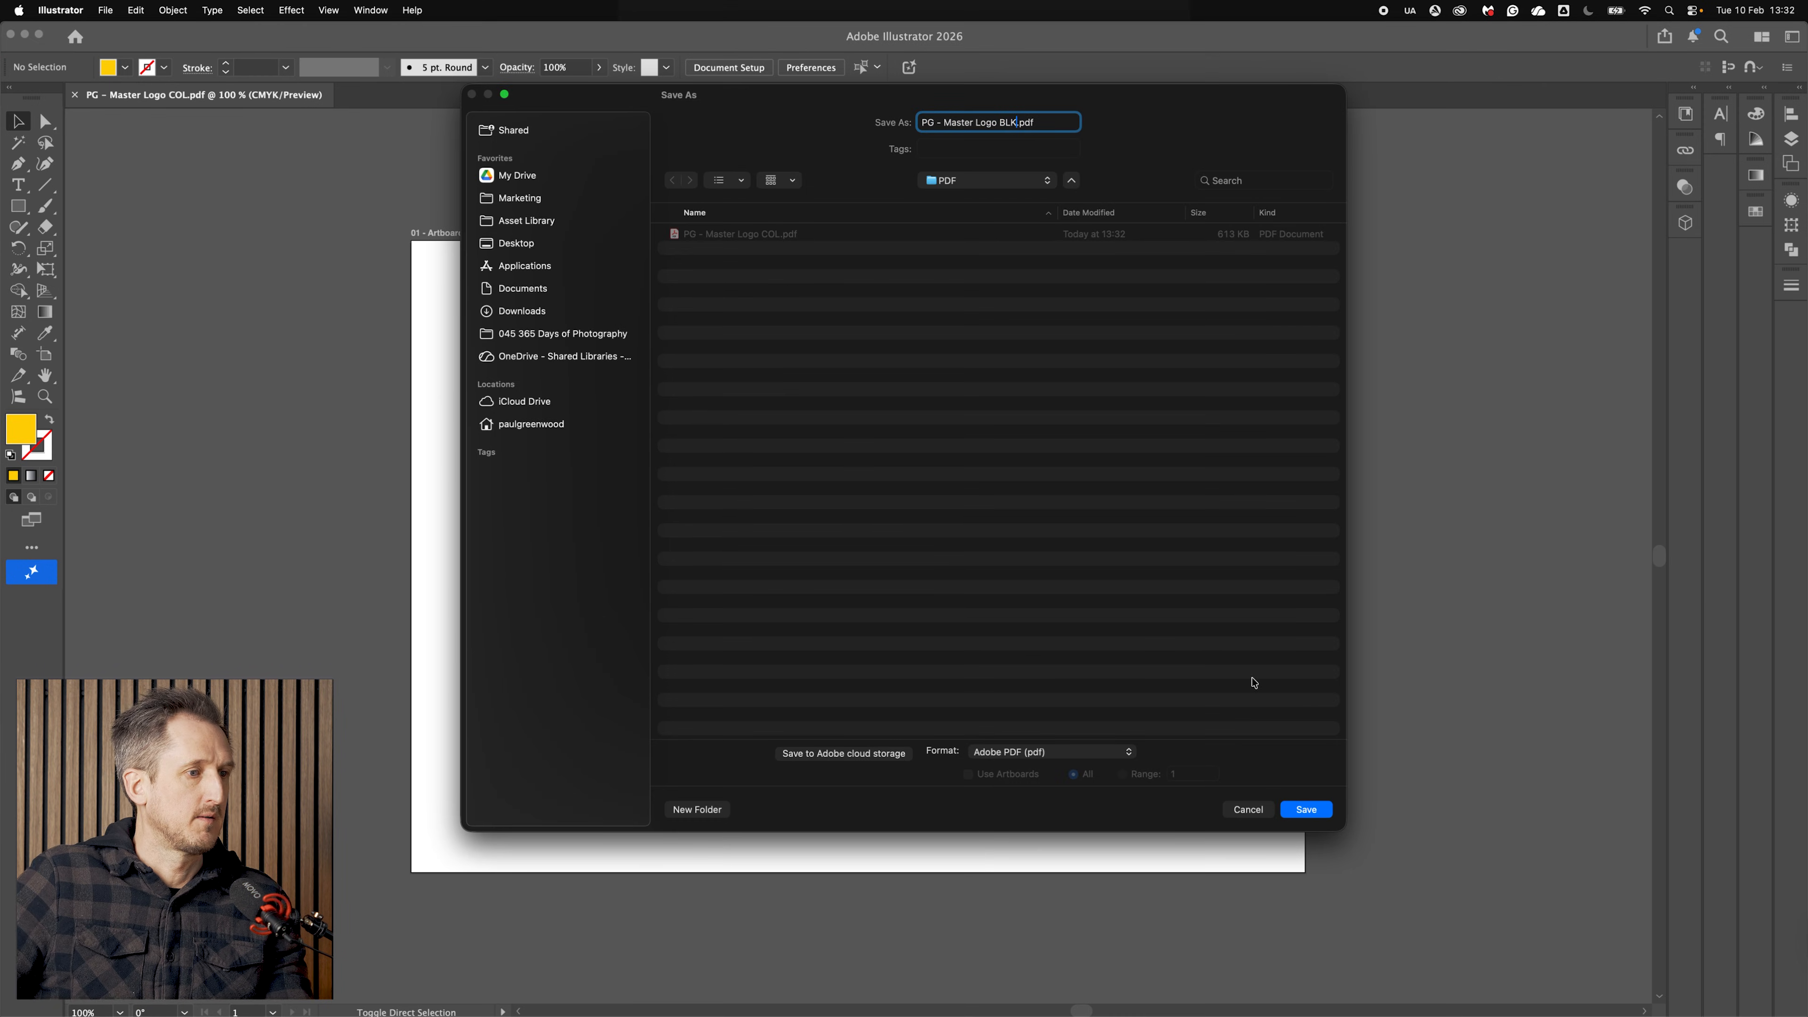
click(1305, 806)
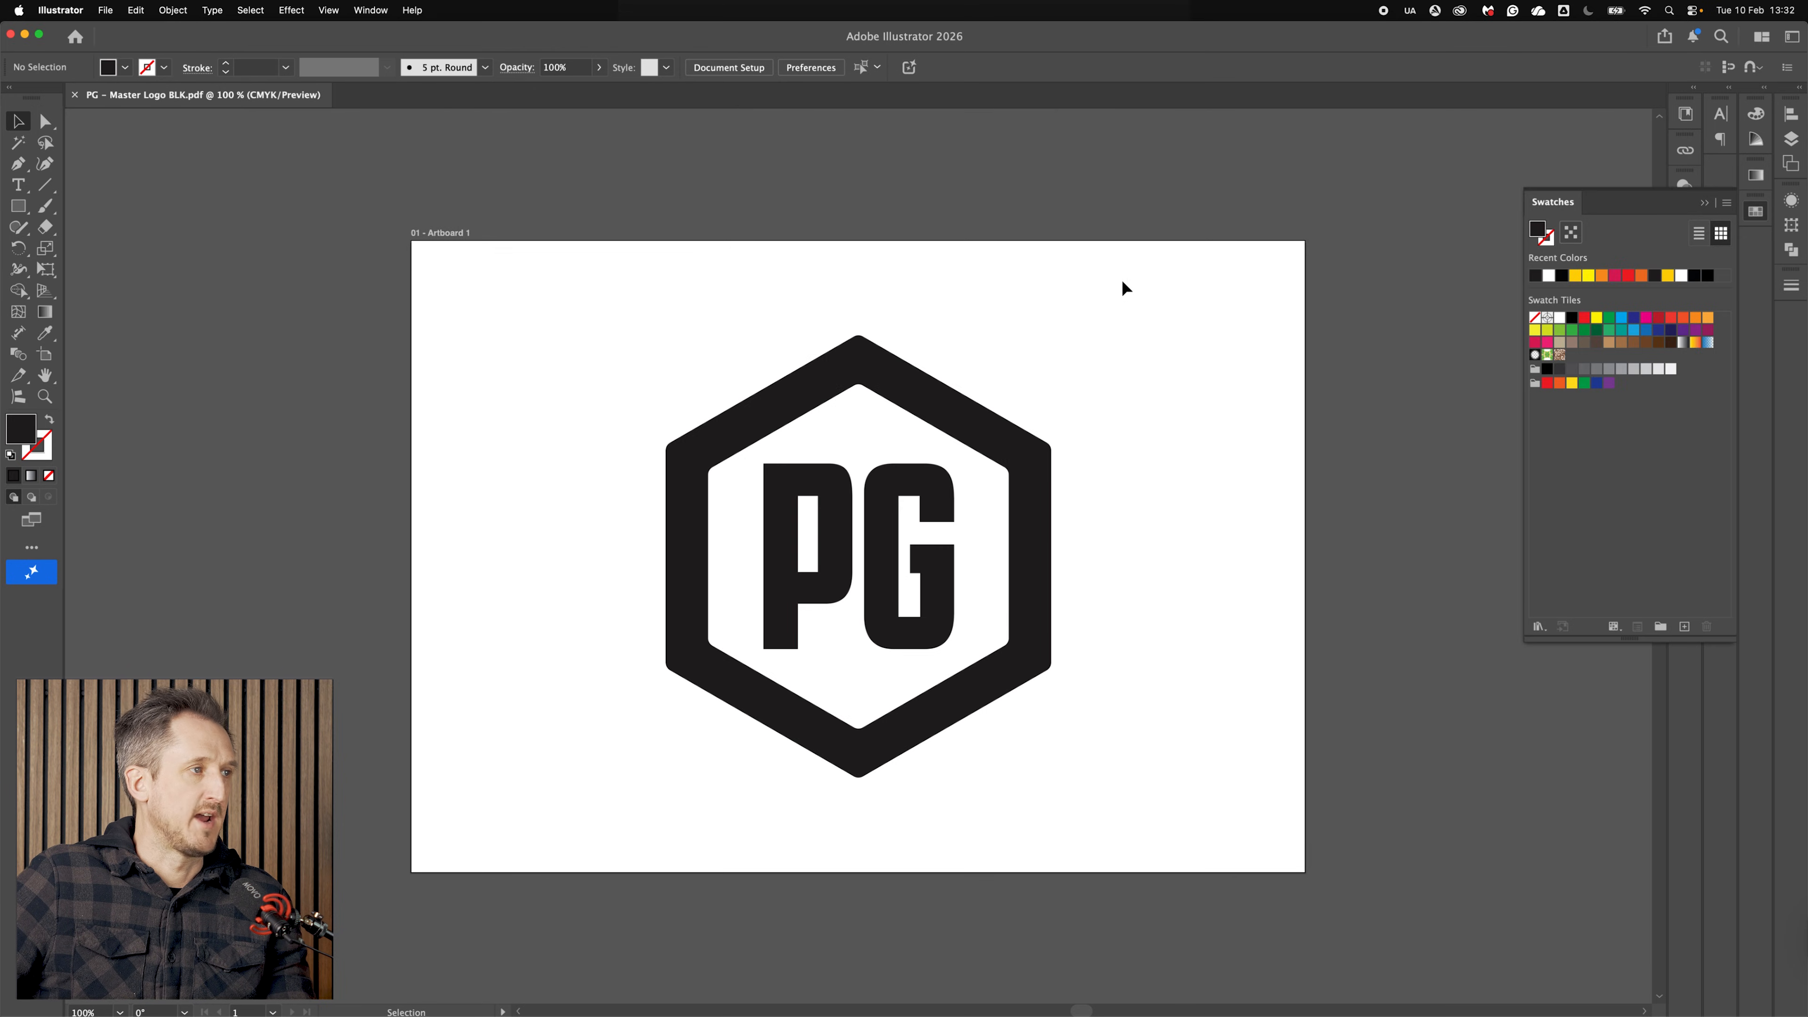
Step: Select the logo and recolour it white from the recent colours, then deselect
drag(1172, 867, 1173, 867)
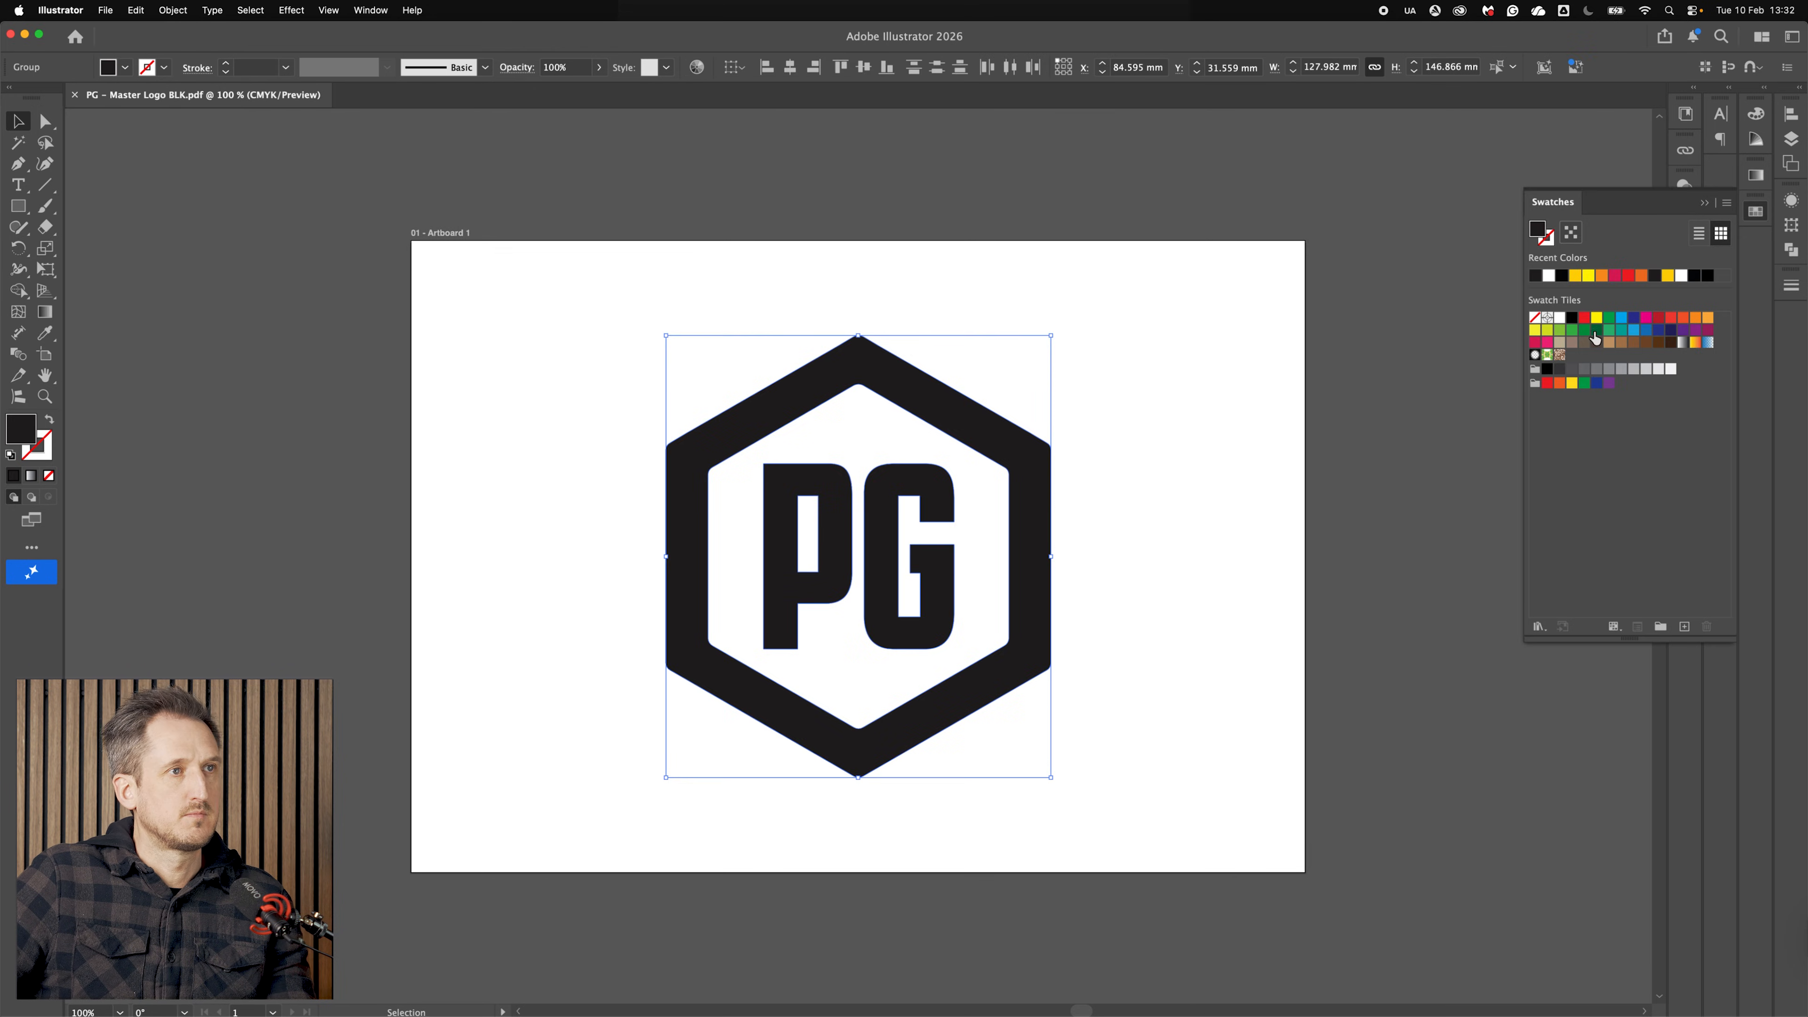
click(1547, 276)
click(1171, 344)
Step: Save the white version as a PDF named PG - Master Logo WO.pdf
key(super+shift+s)
double_click(1009, 122)
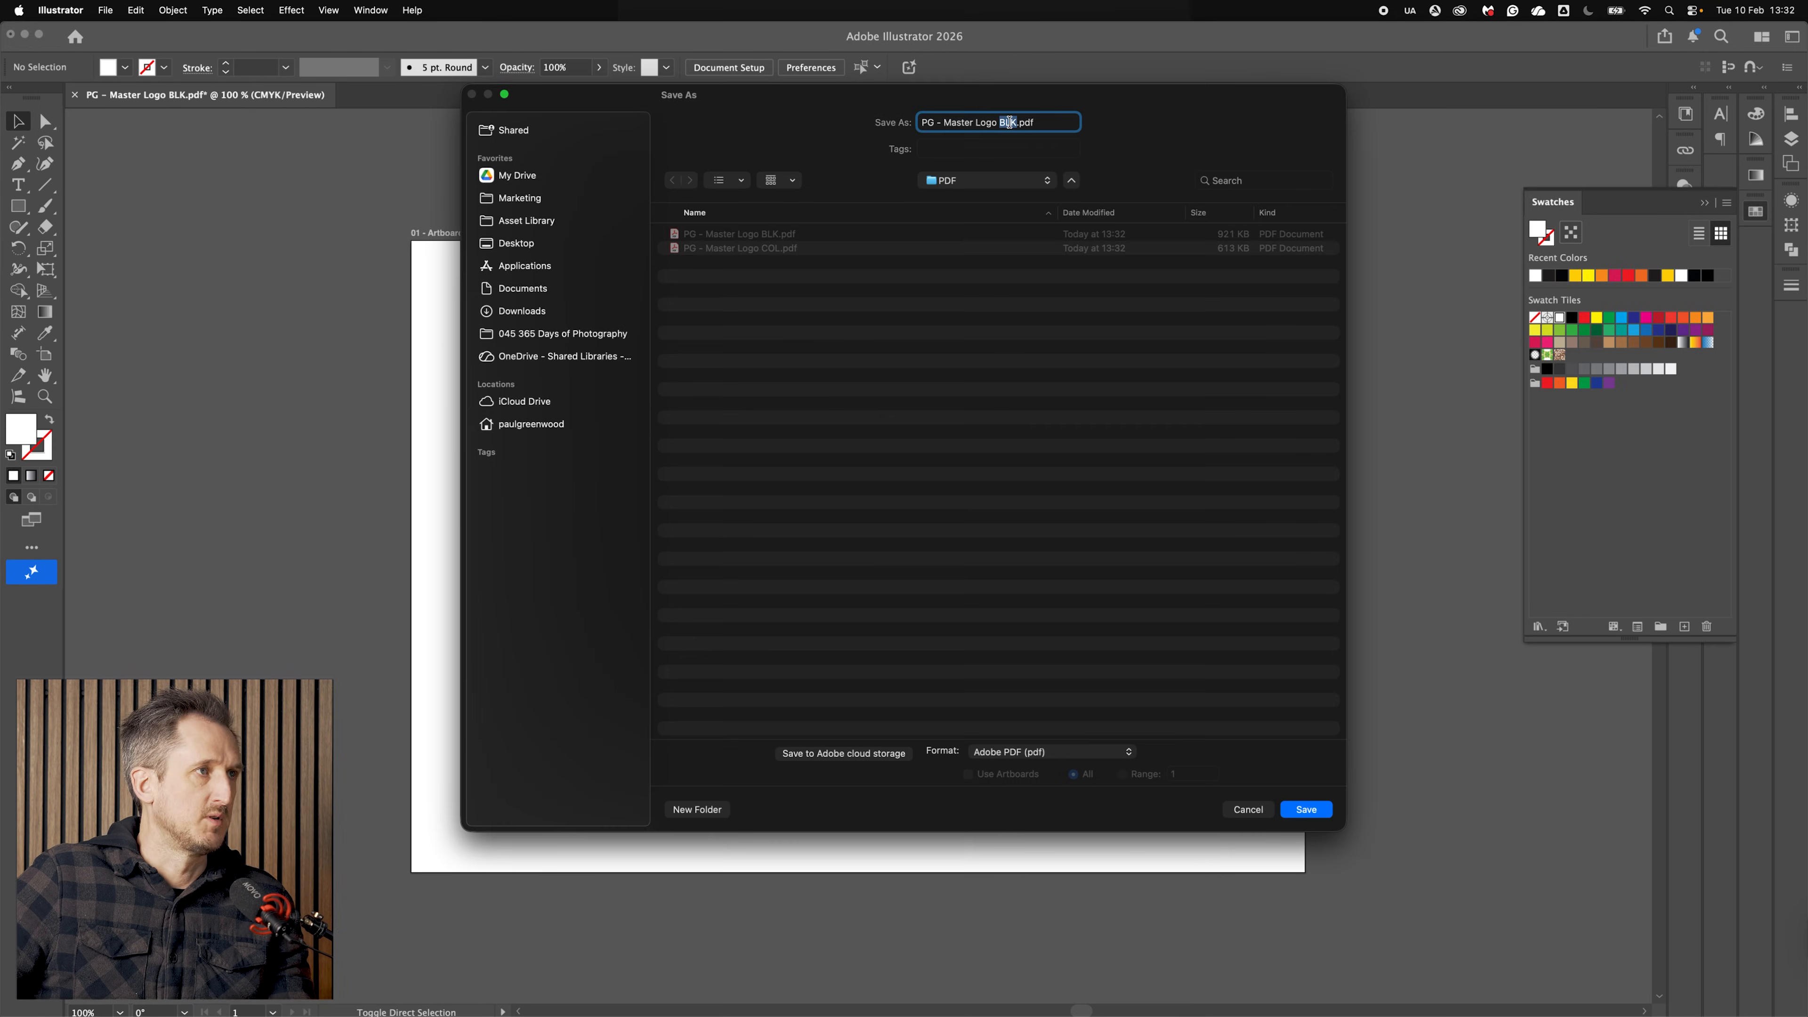
text(WO)
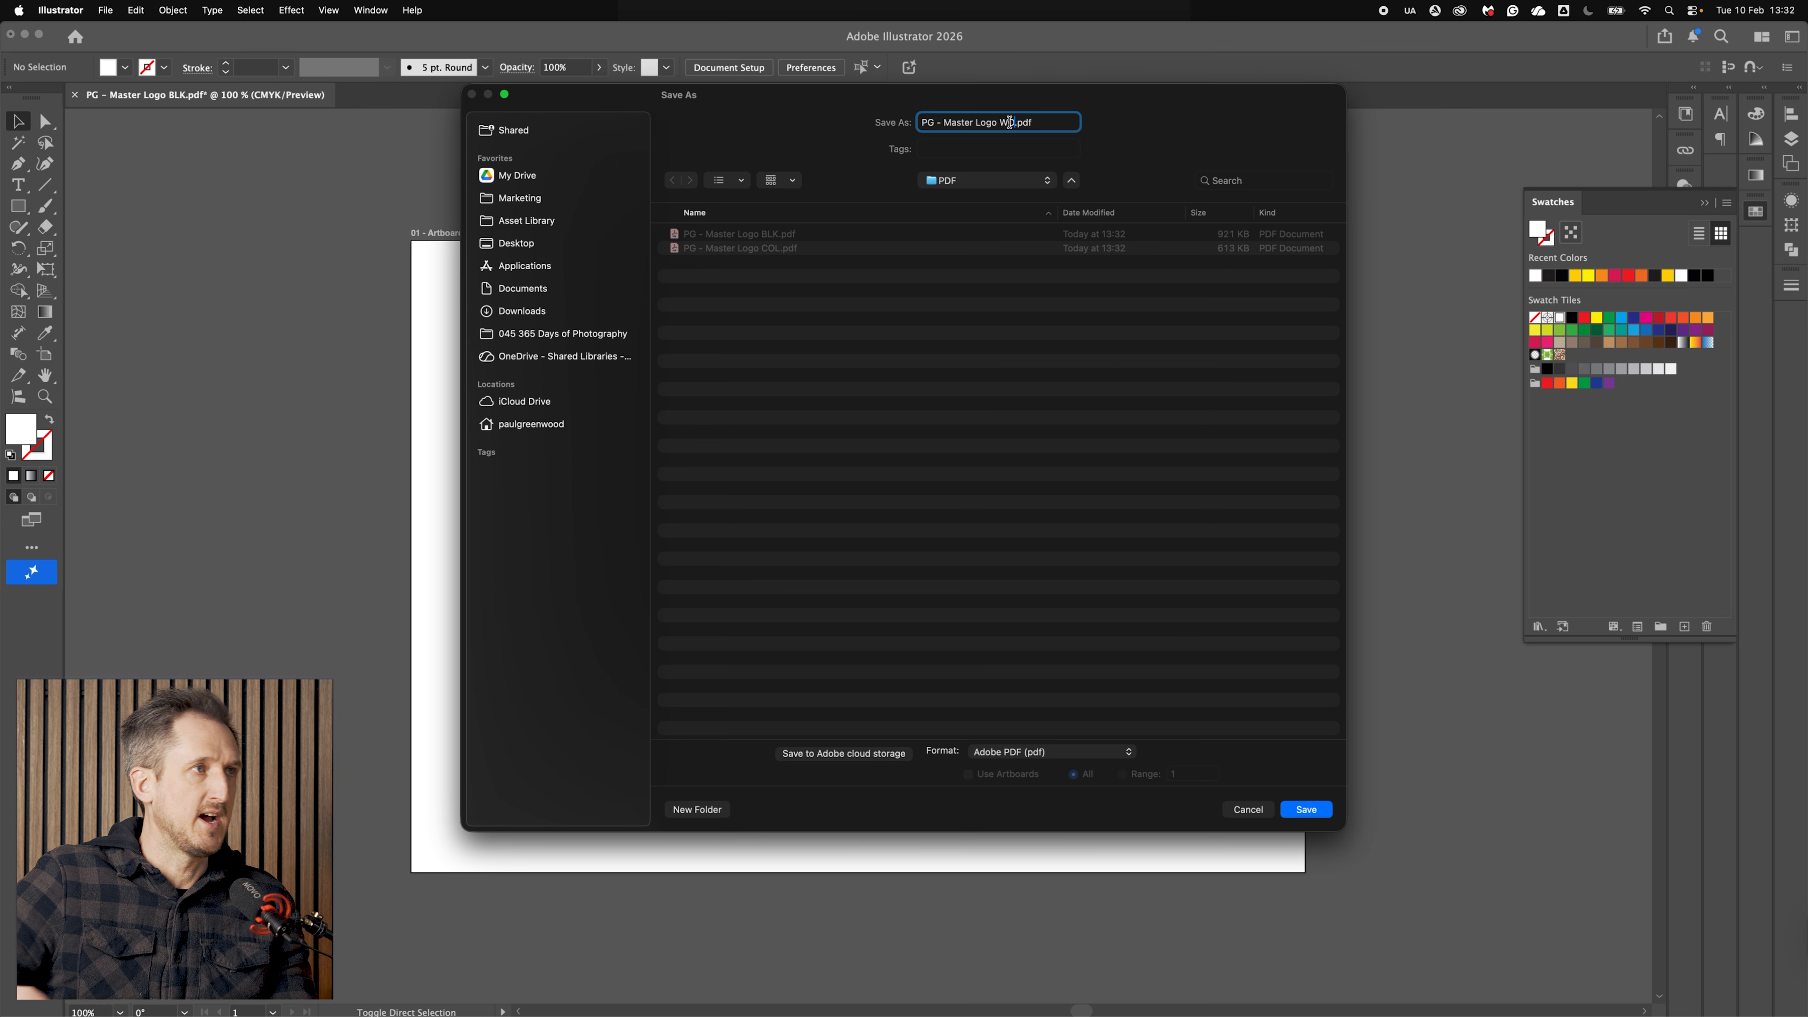
click(1292, 809)
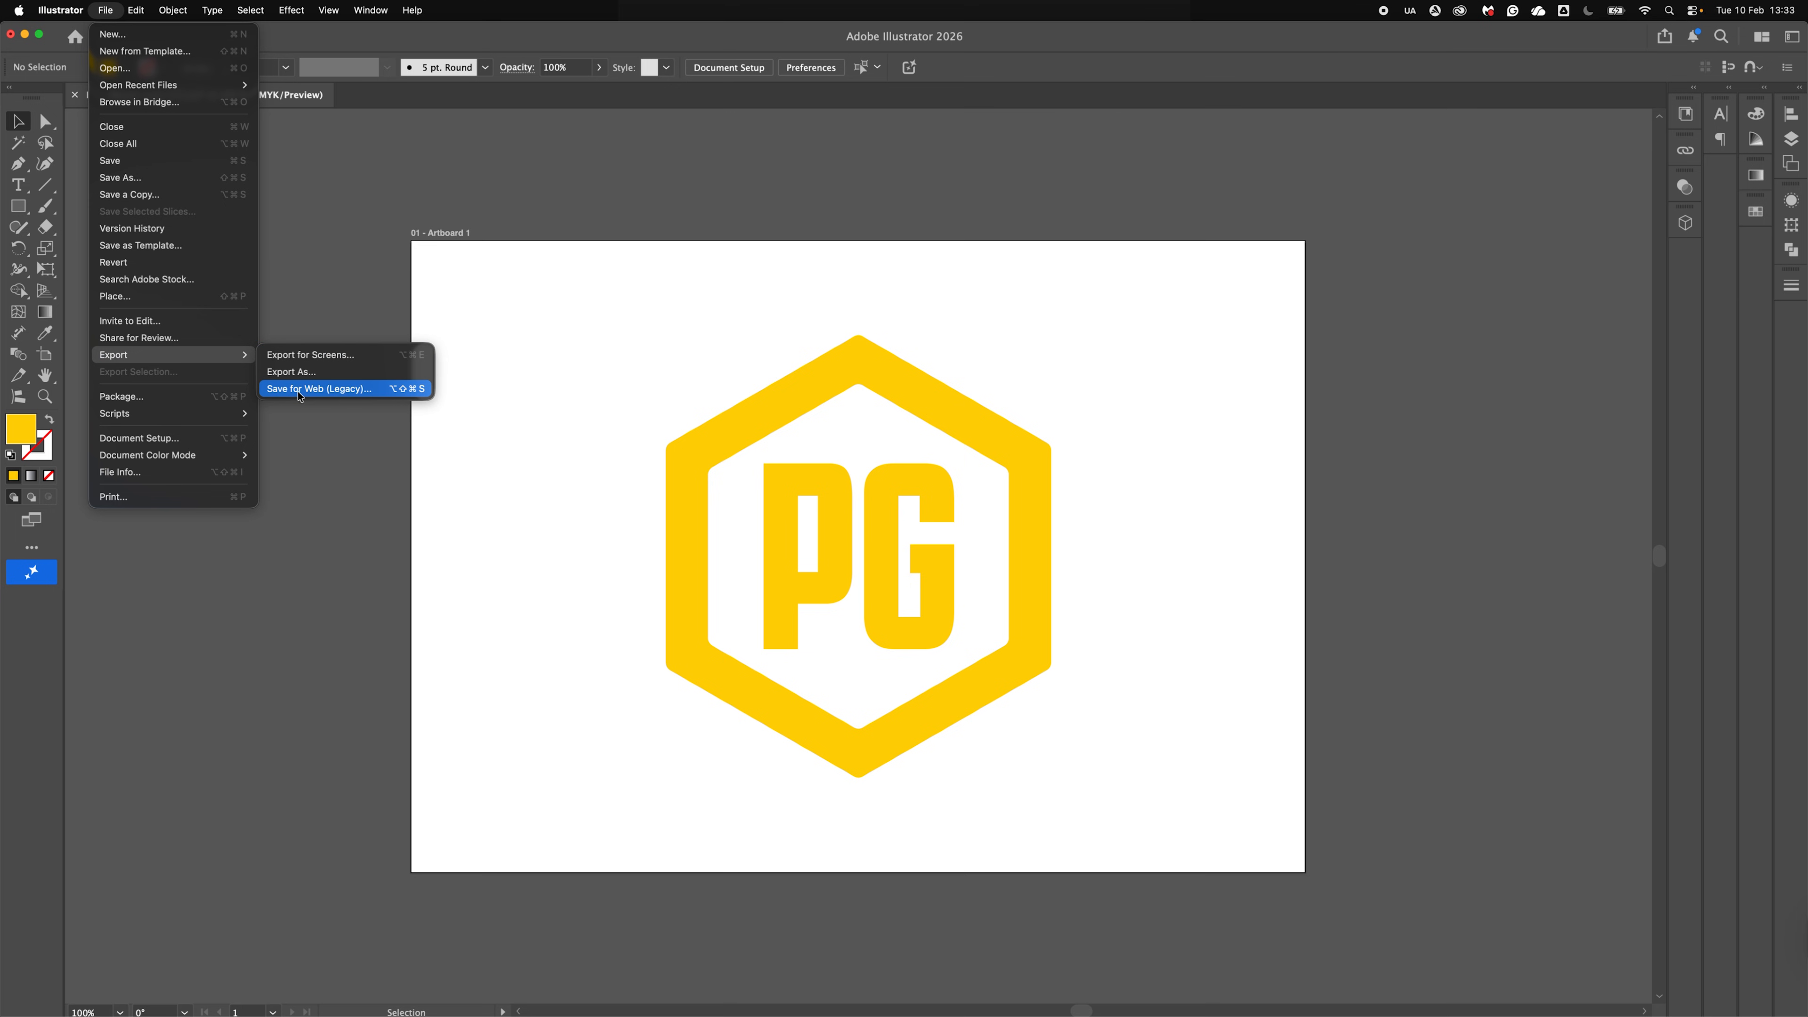
Step: Open Save for Web (Legacy) and turn off Clip to Artboard for a PNG-24 export
click(331, 389)
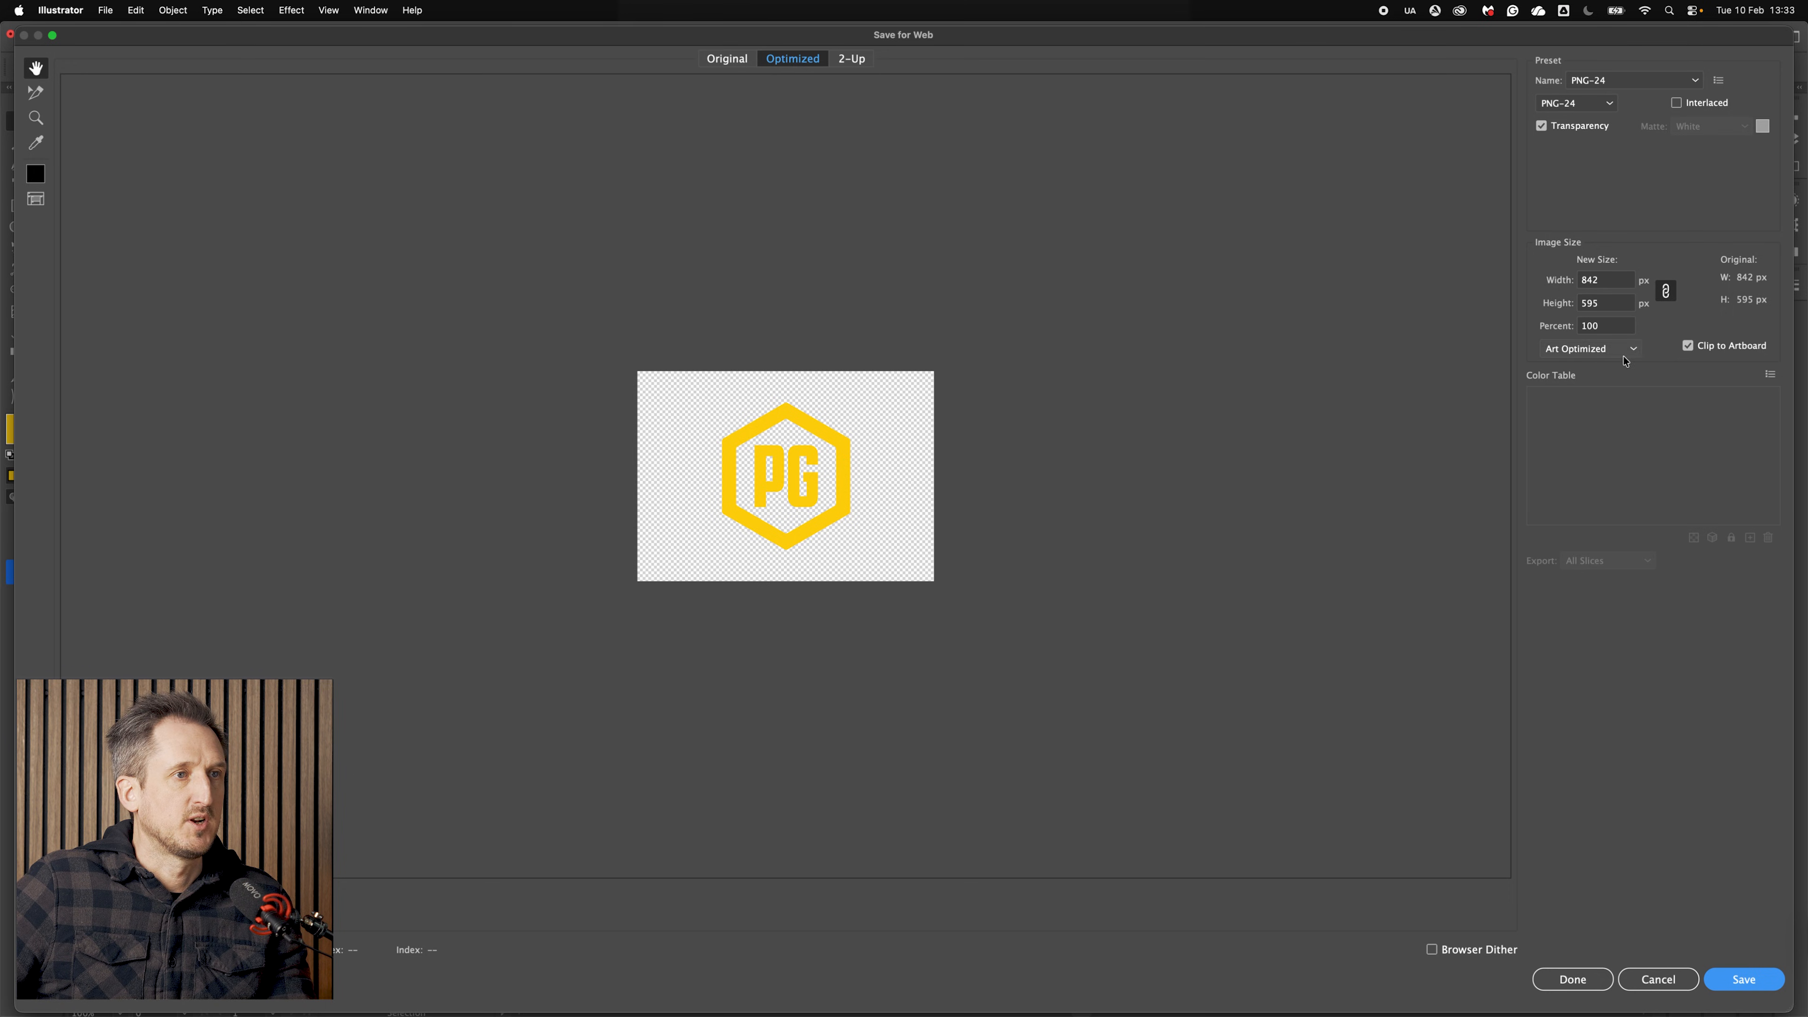
click(1714, 347)
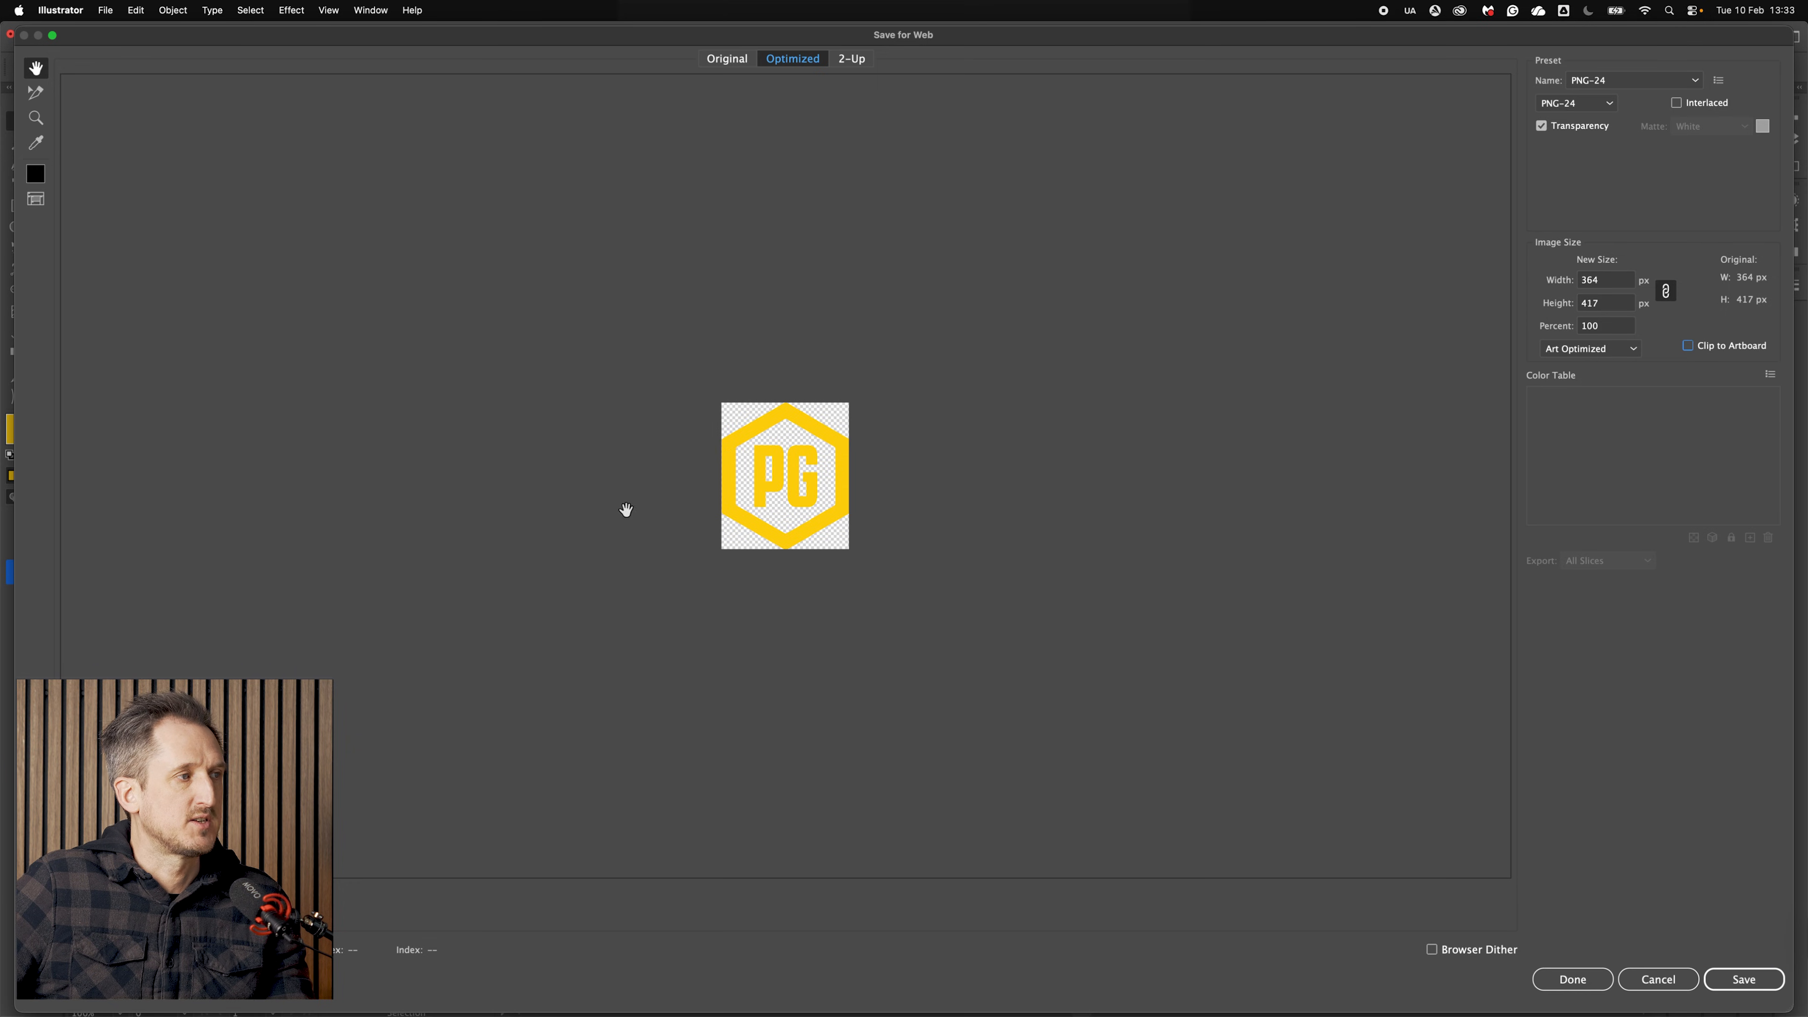
Step: Set the image width to 150 px and save the PNG as PG-Master-Logo-COL-150px
click(790, 497)
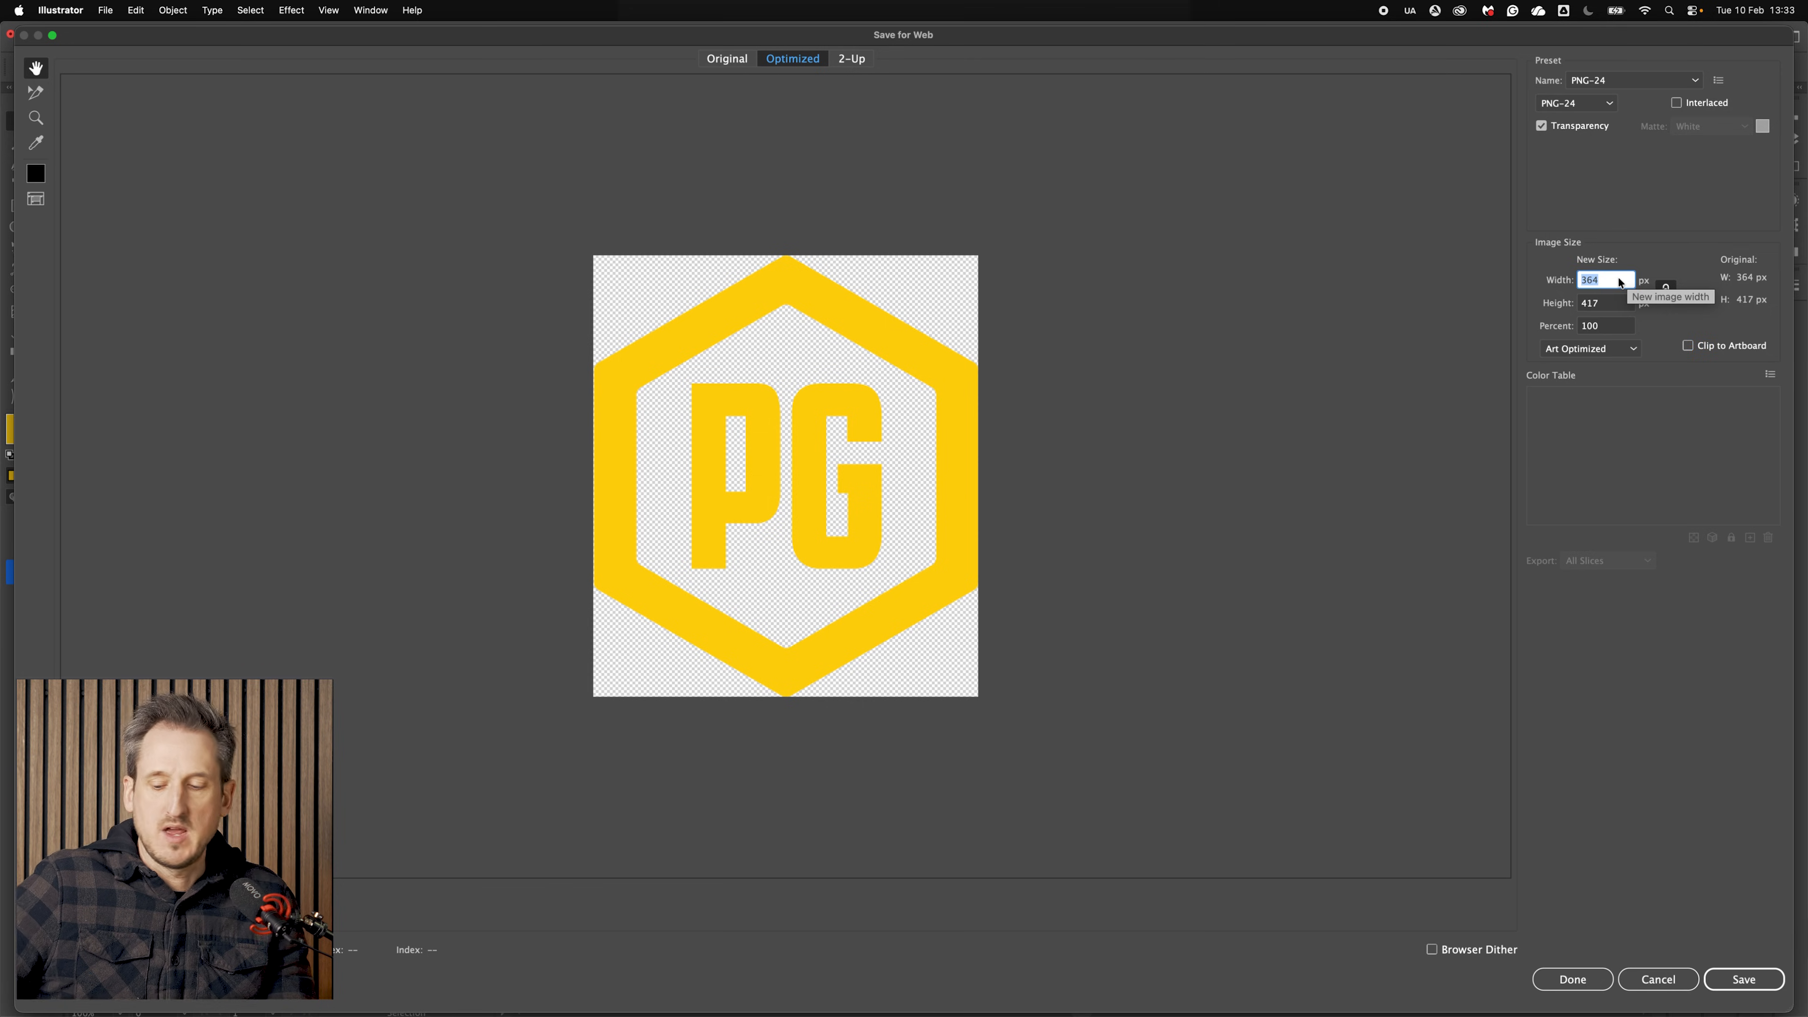
key(Tab)
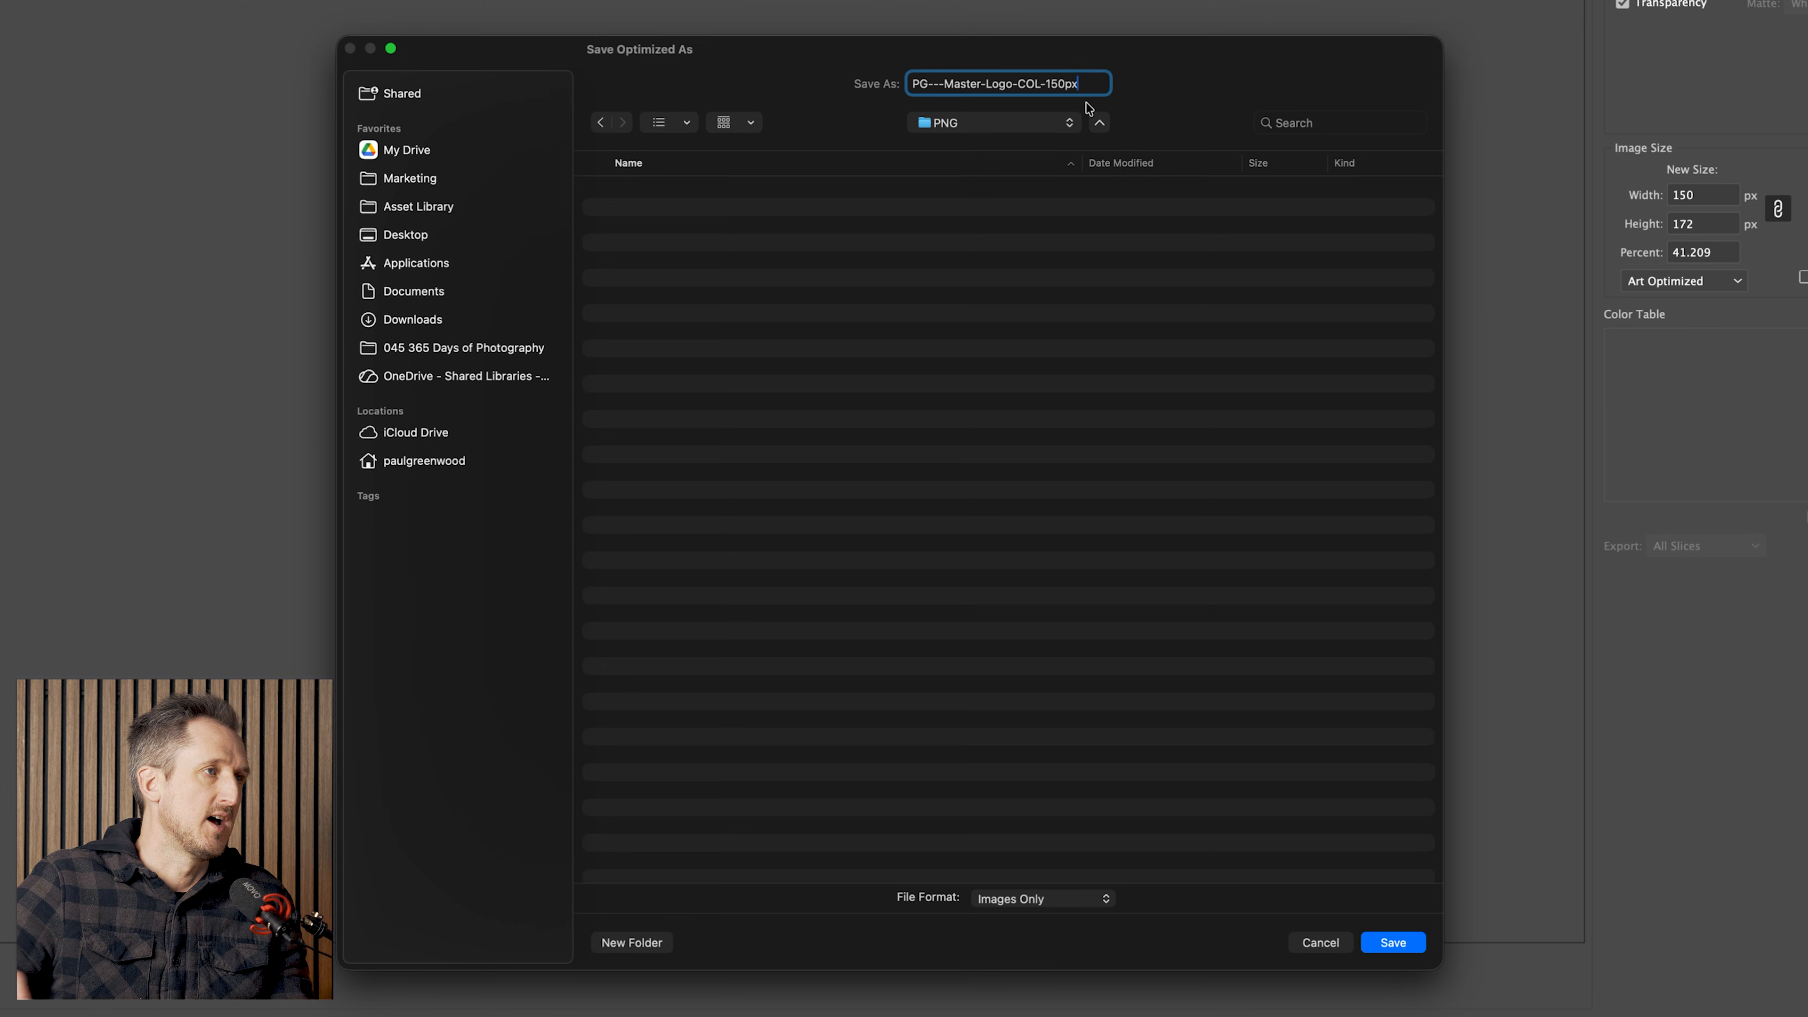
click(946, 84)
key(BackSpace)
key(BackSpace)
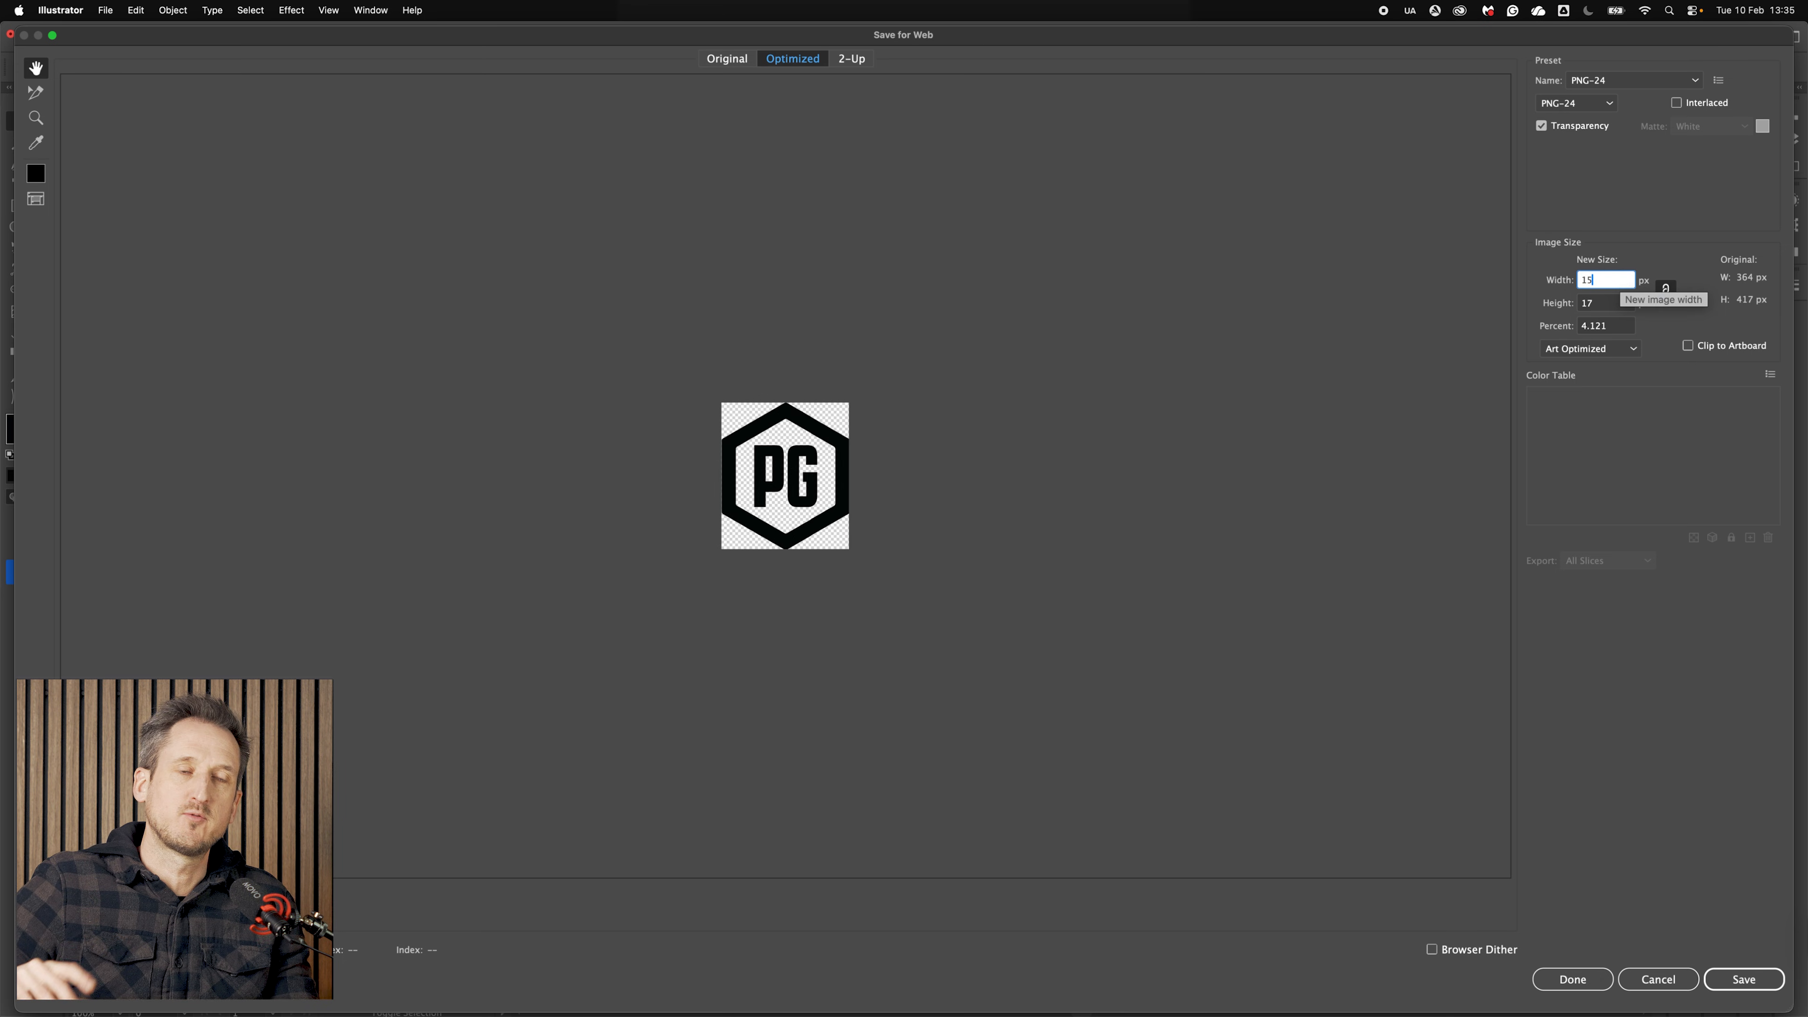
Step: Export PNG-24 copies of the colour, black and white logos at 150, 250 and 500 px widths
text(0)
key(Return)
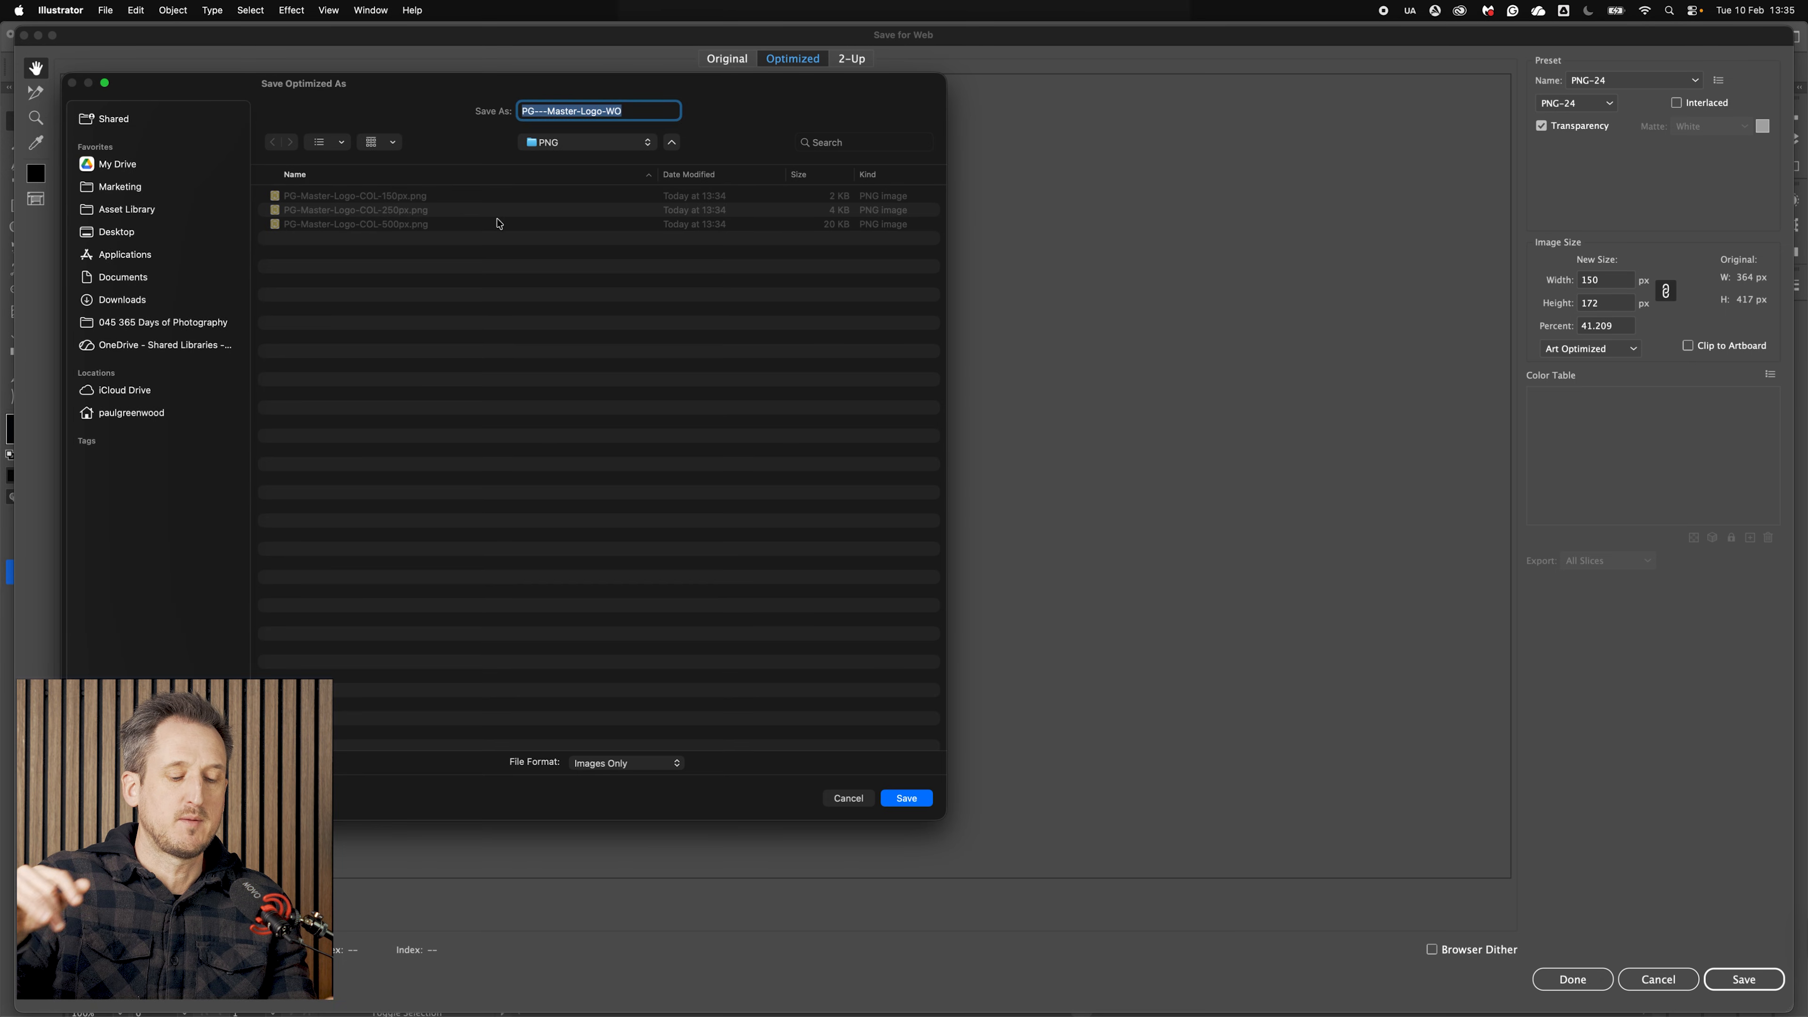
key(Return)
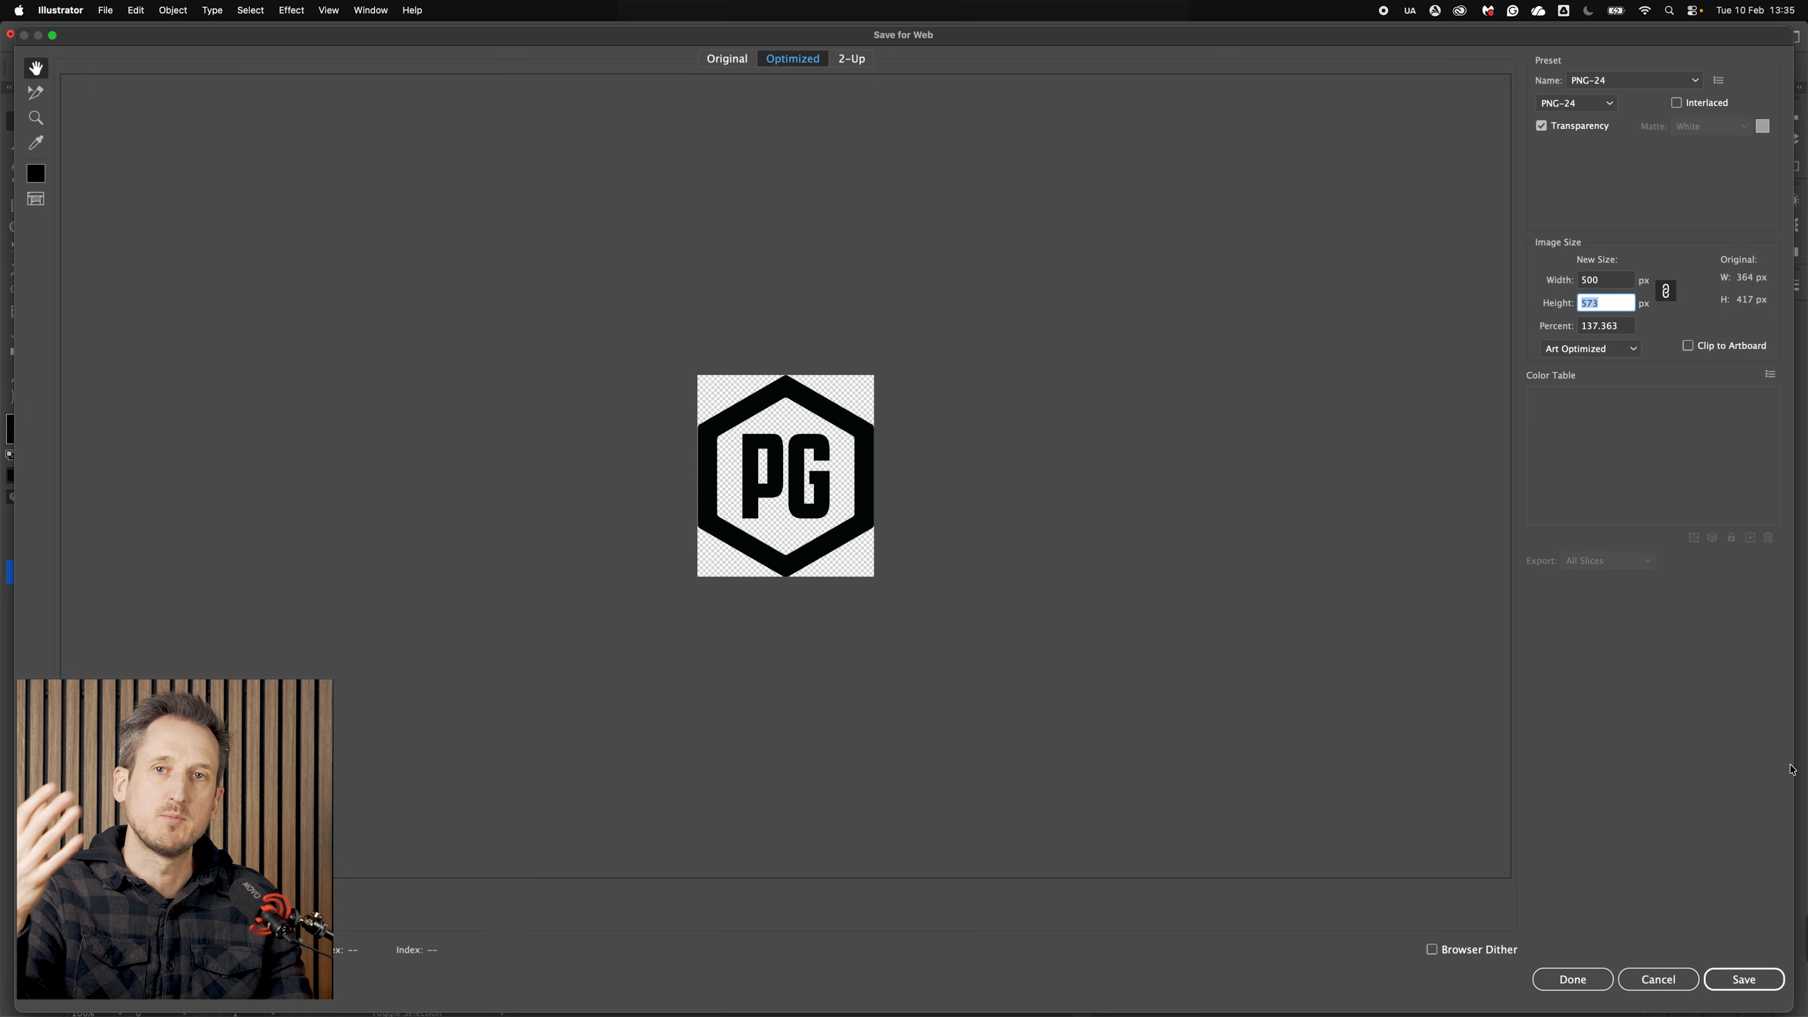
key(Return)
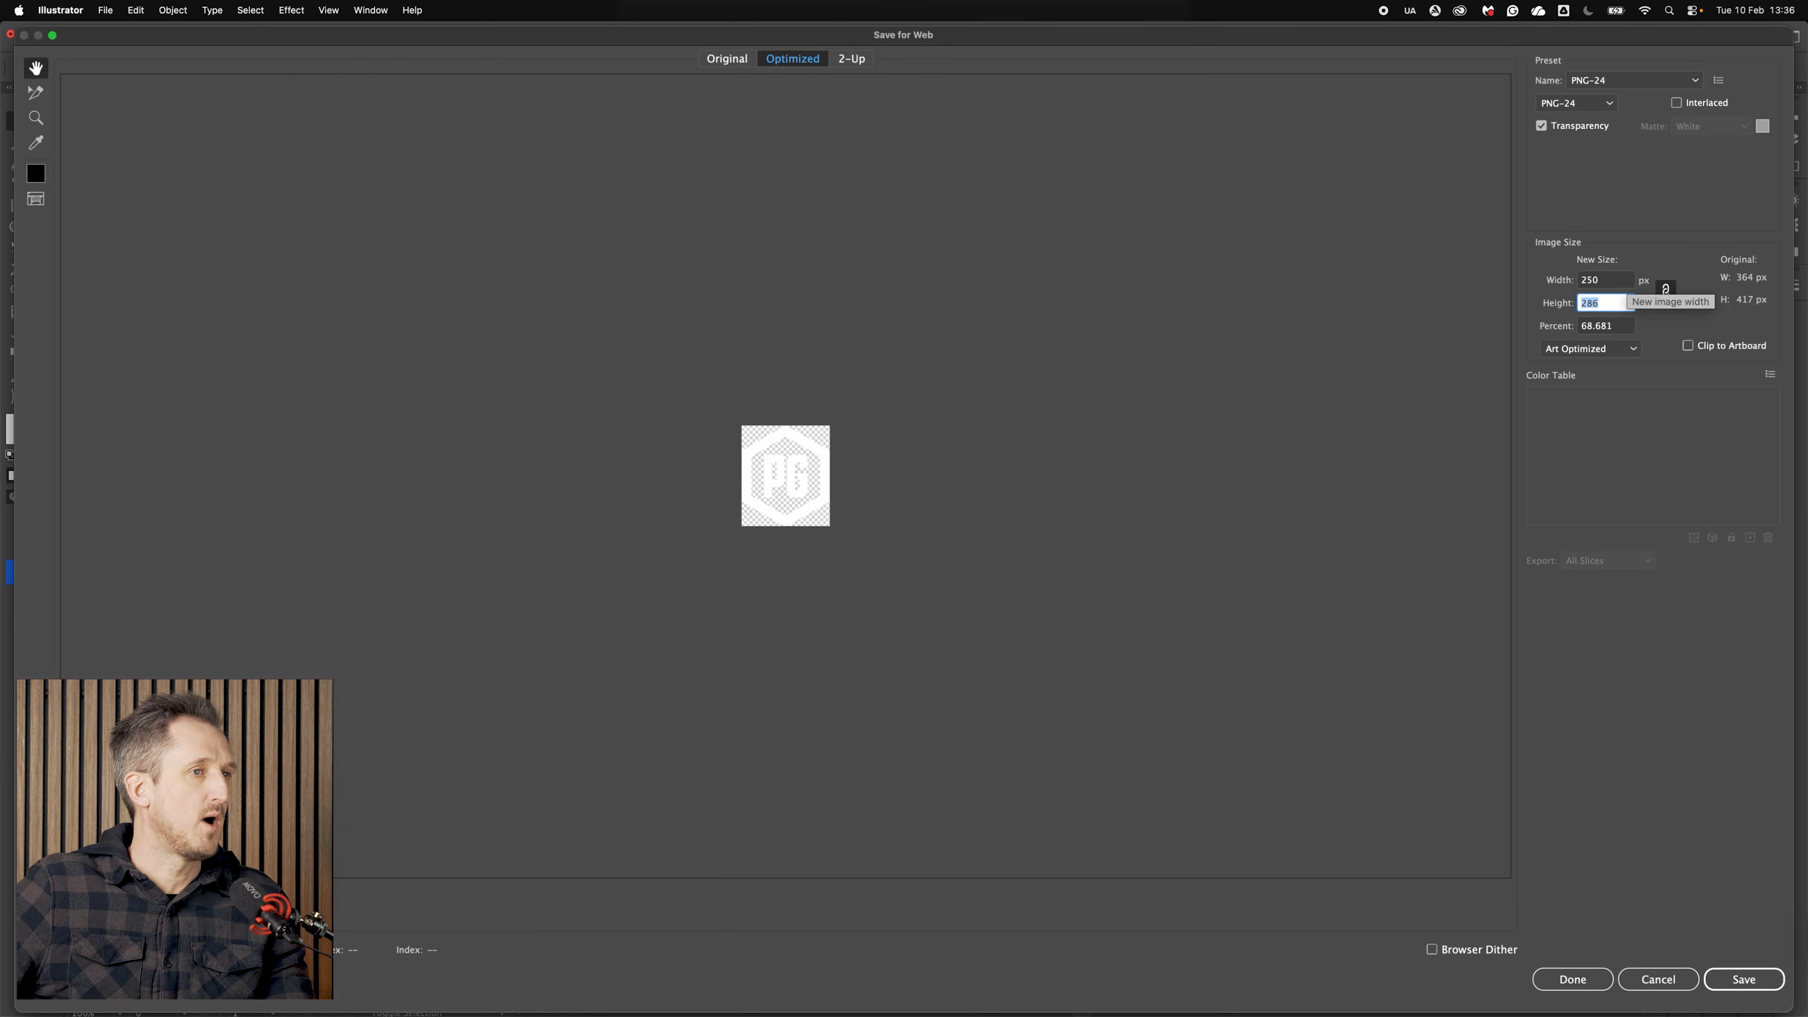
key(Return)
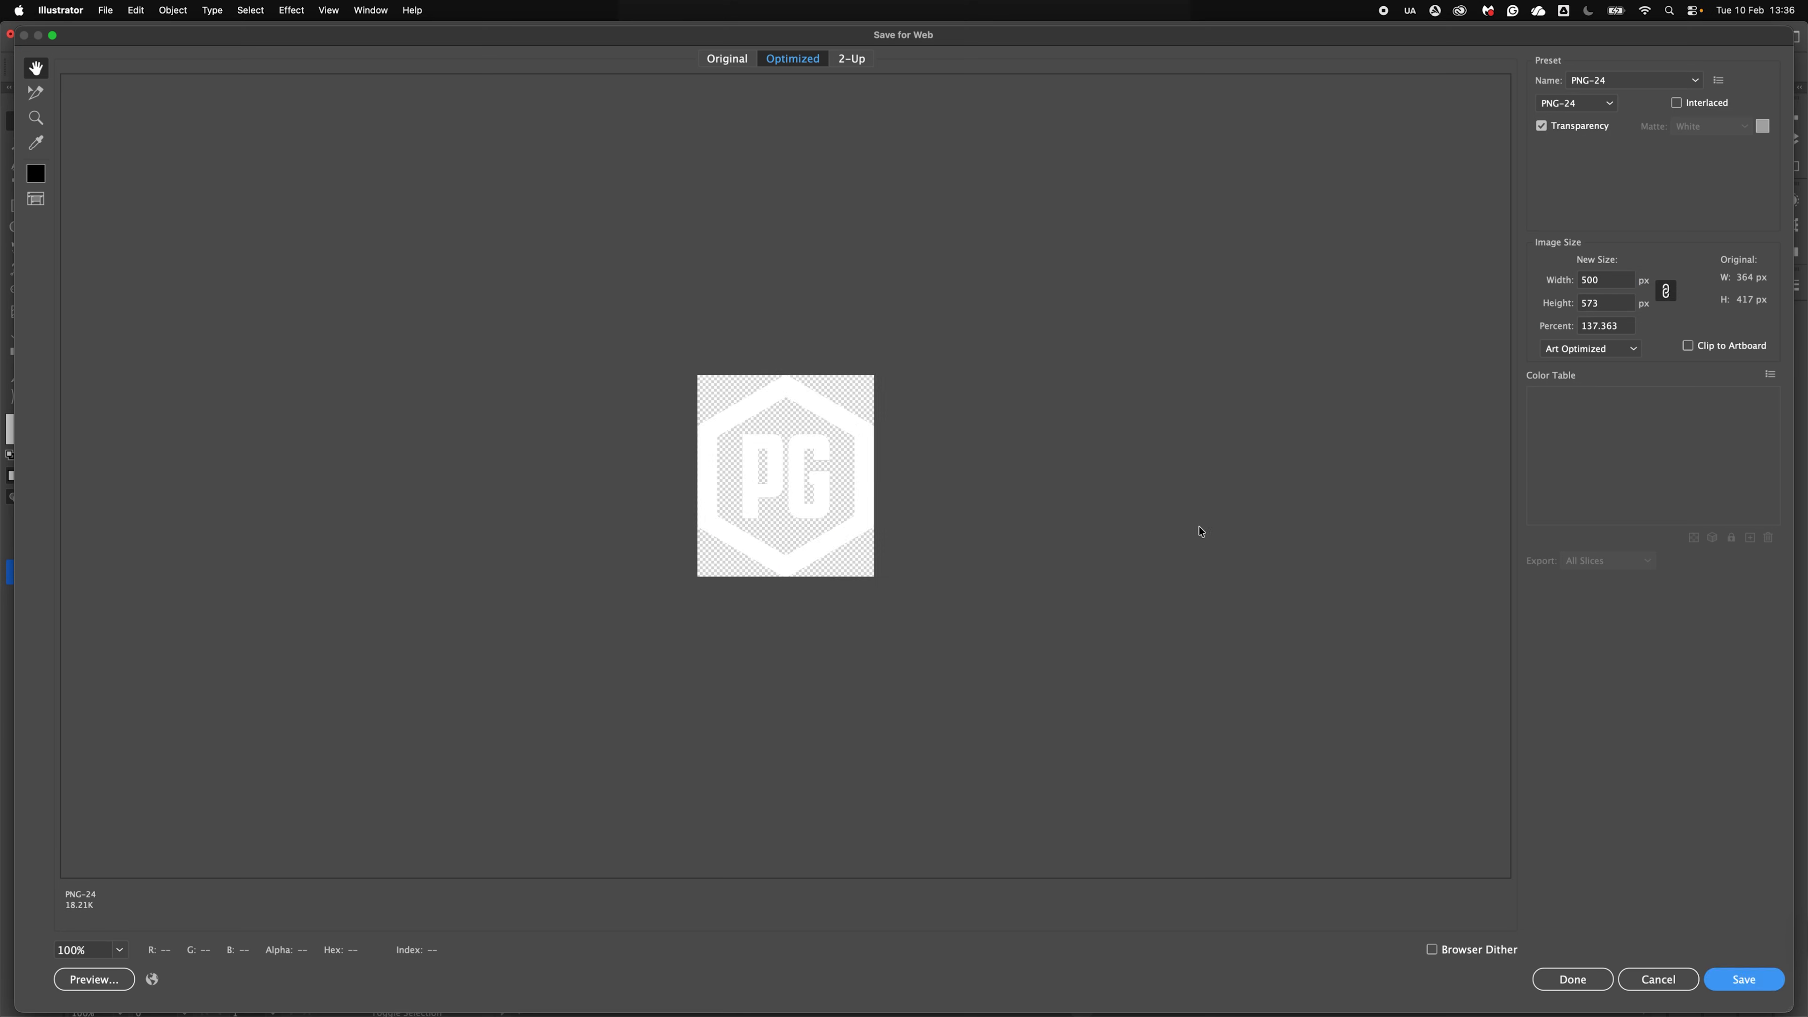
key(Return)
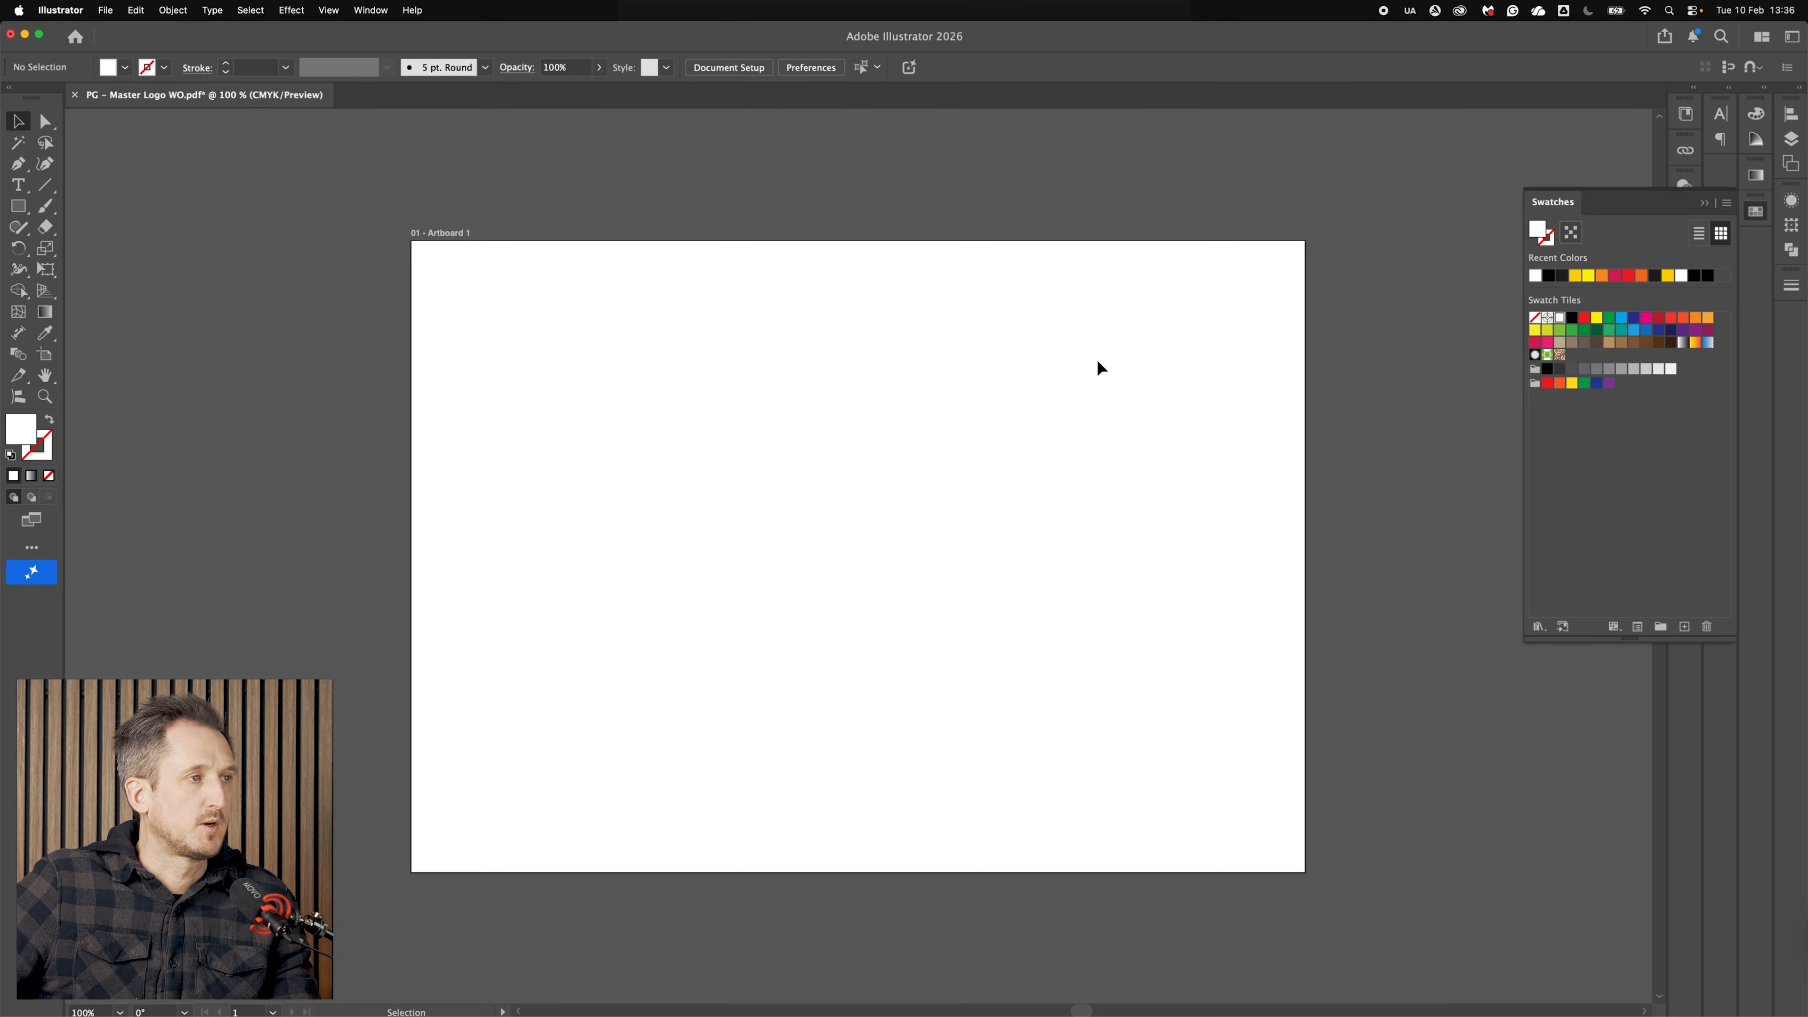
Step: Undo the last three changes to the logo
drag(1221, 846, 1222, 847)
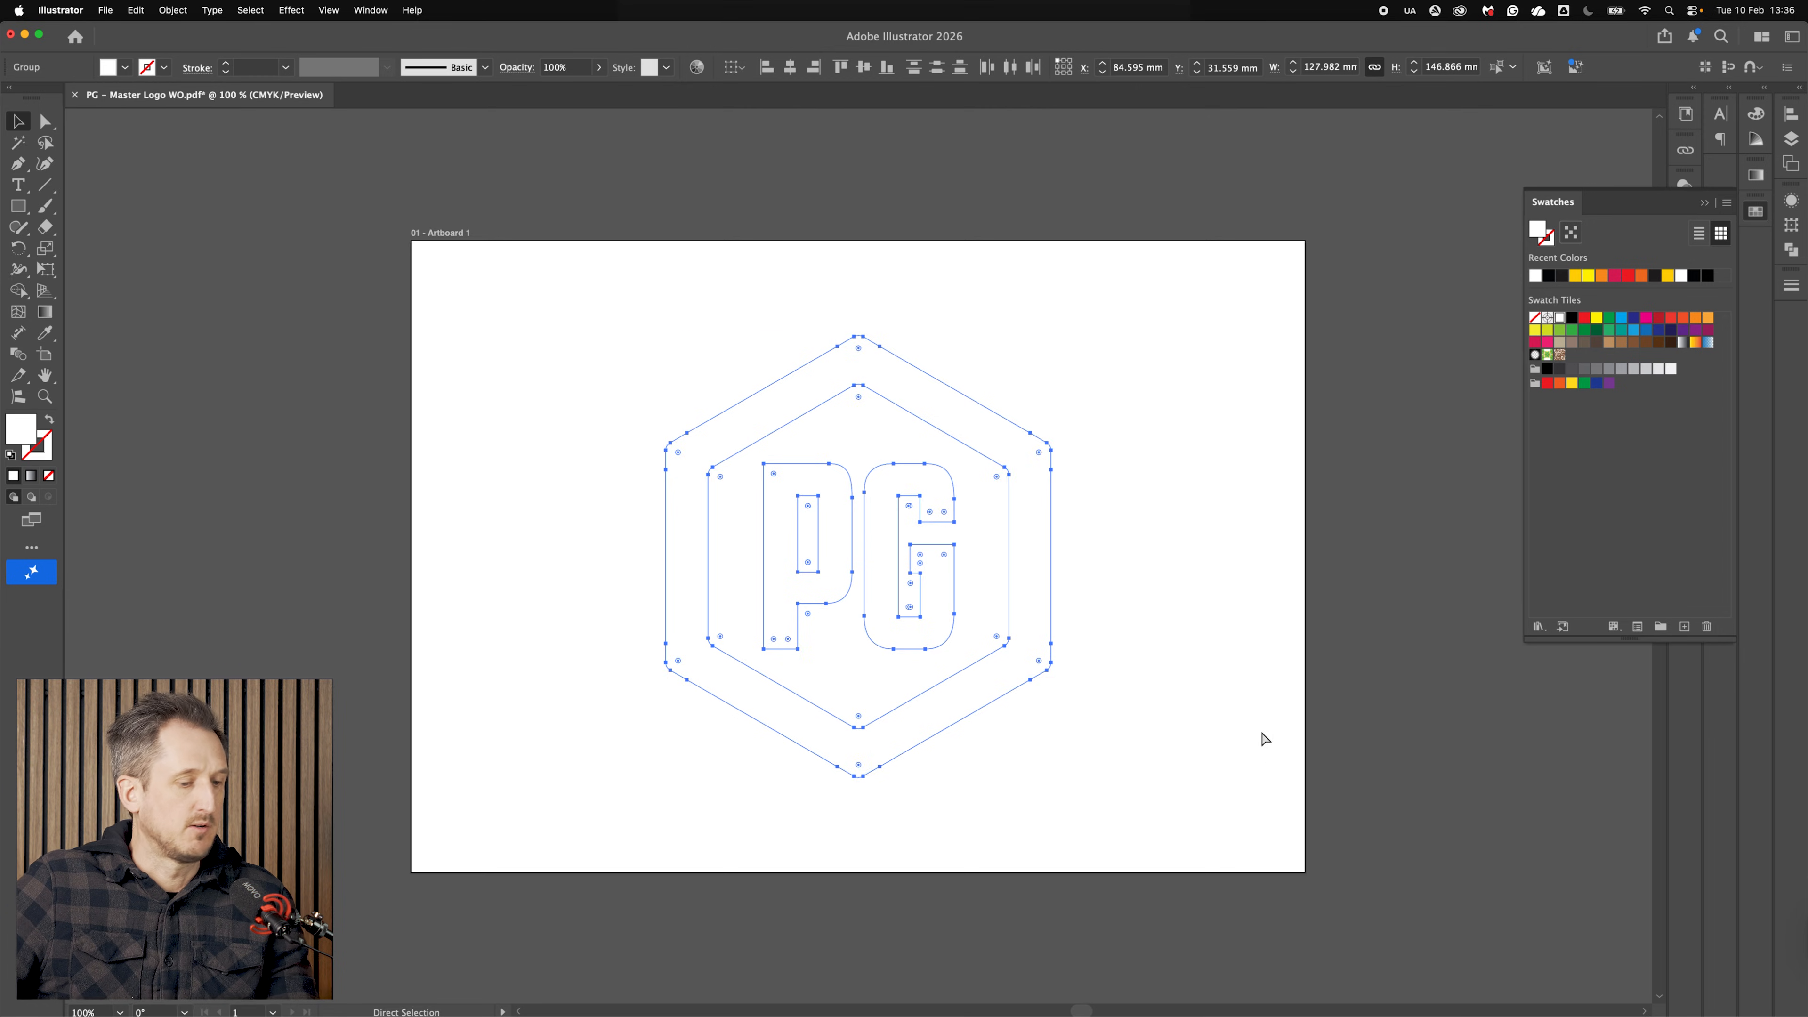
key(super+z)
key(super+z)
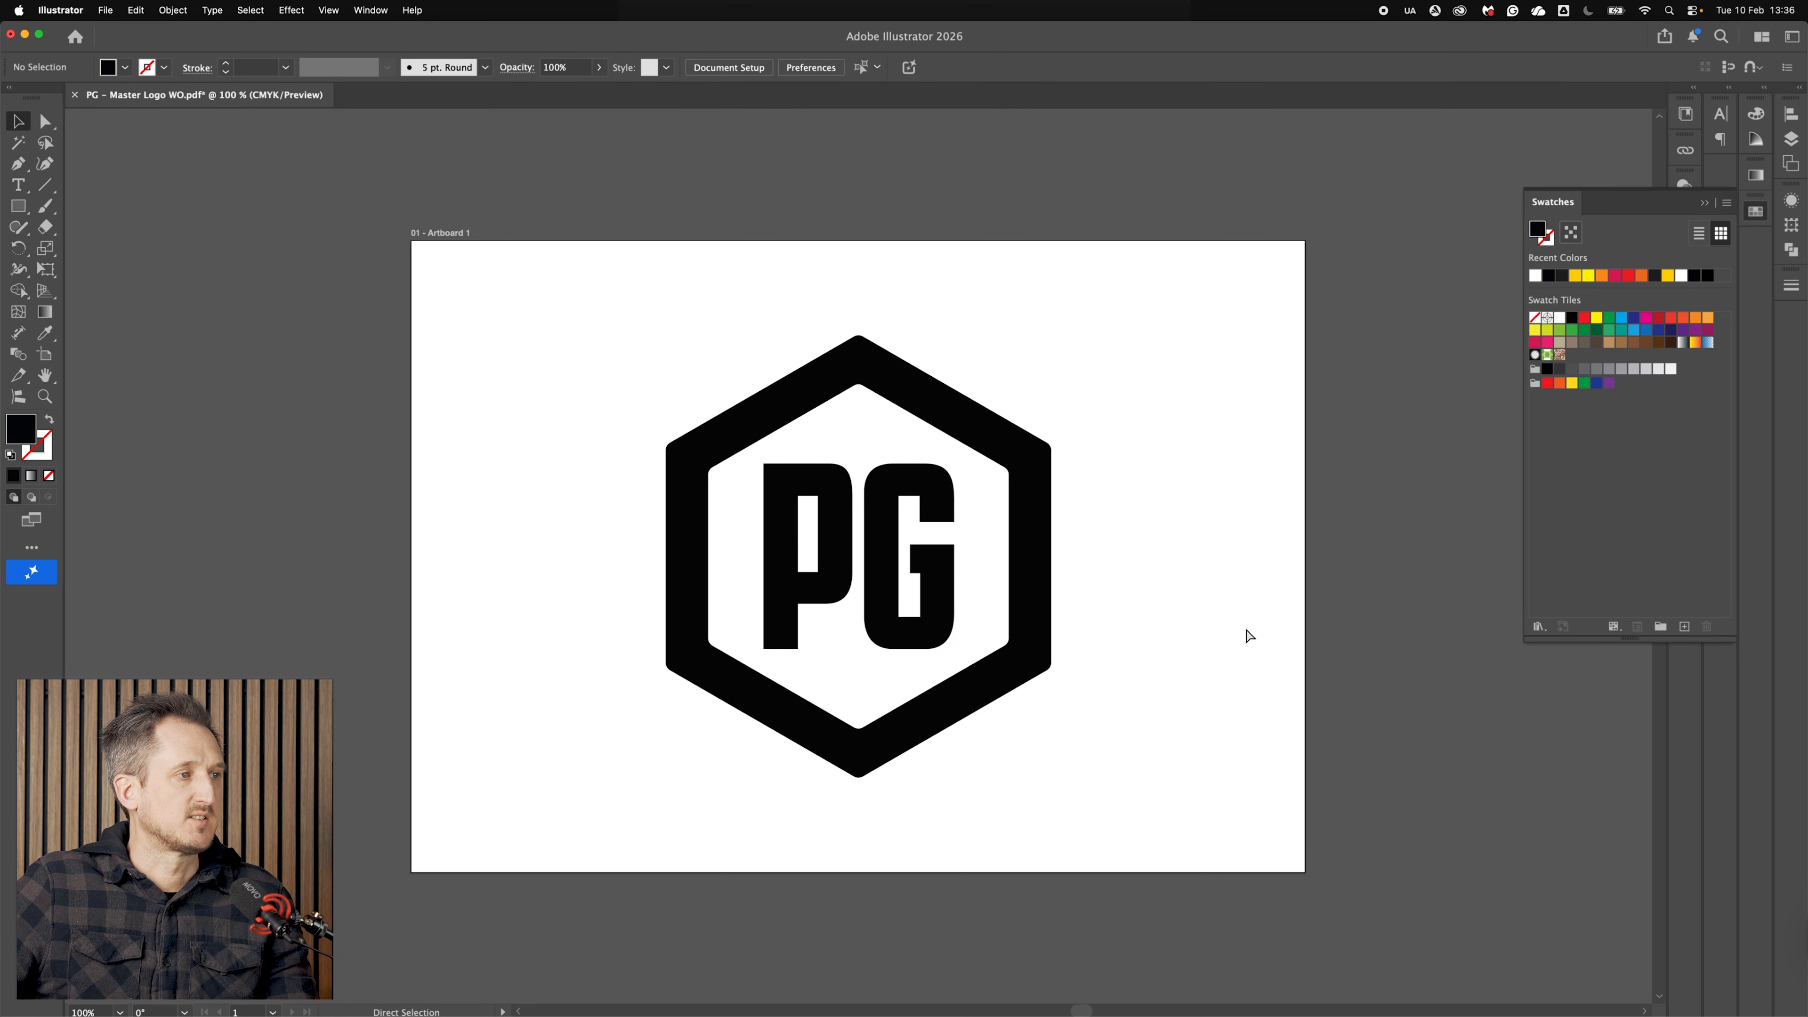
key(super+z)
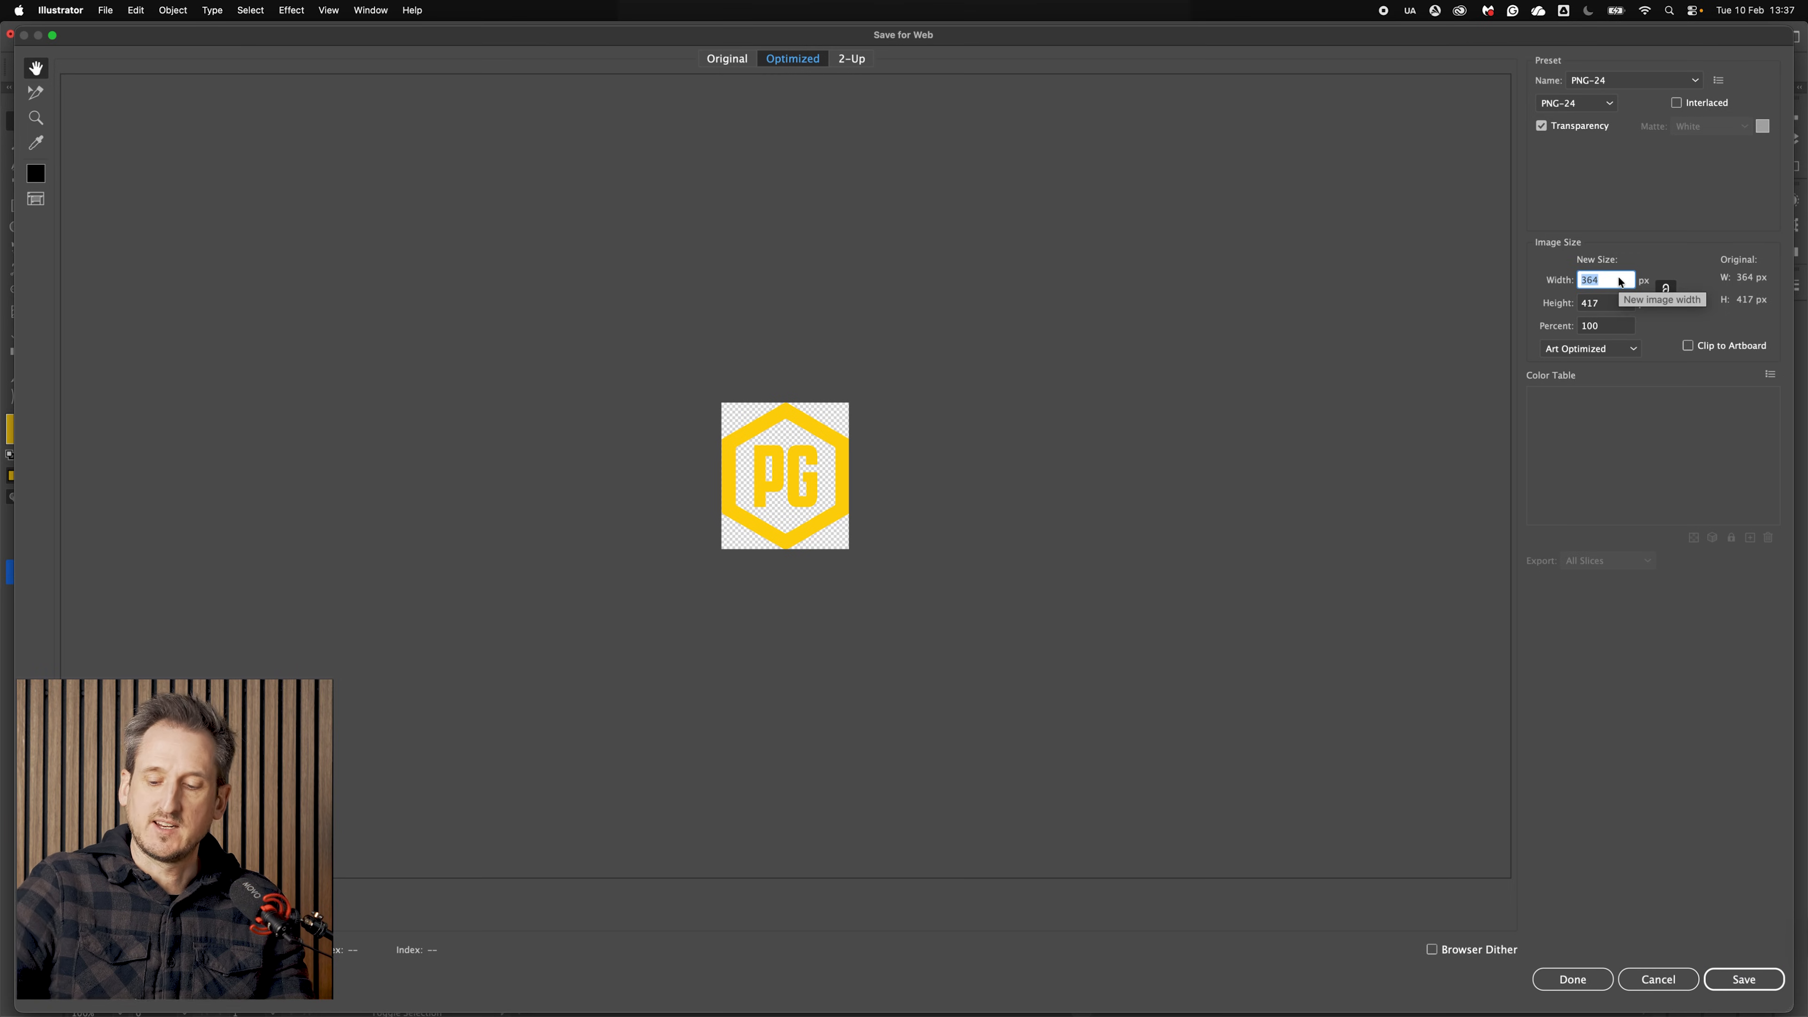
Step: Set the PNG export width to 32 px and save it into the FAV folder
text(325)
key(Return)
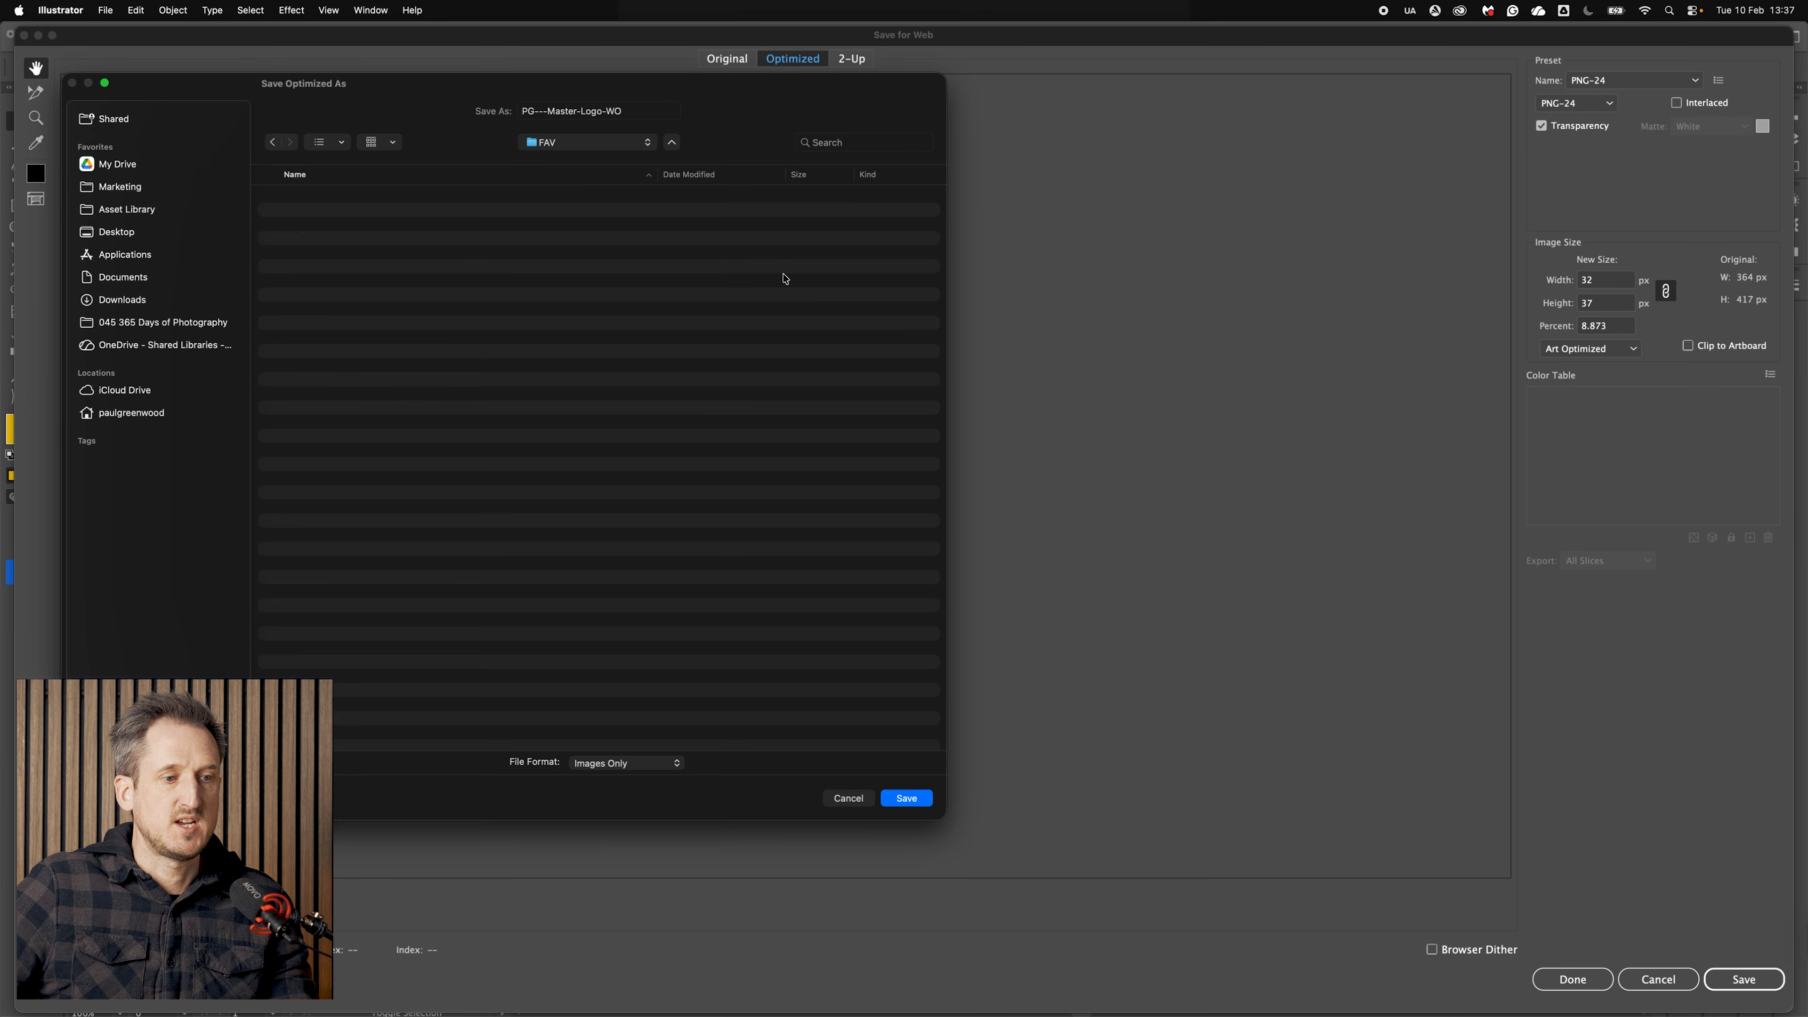
click(546, 110)
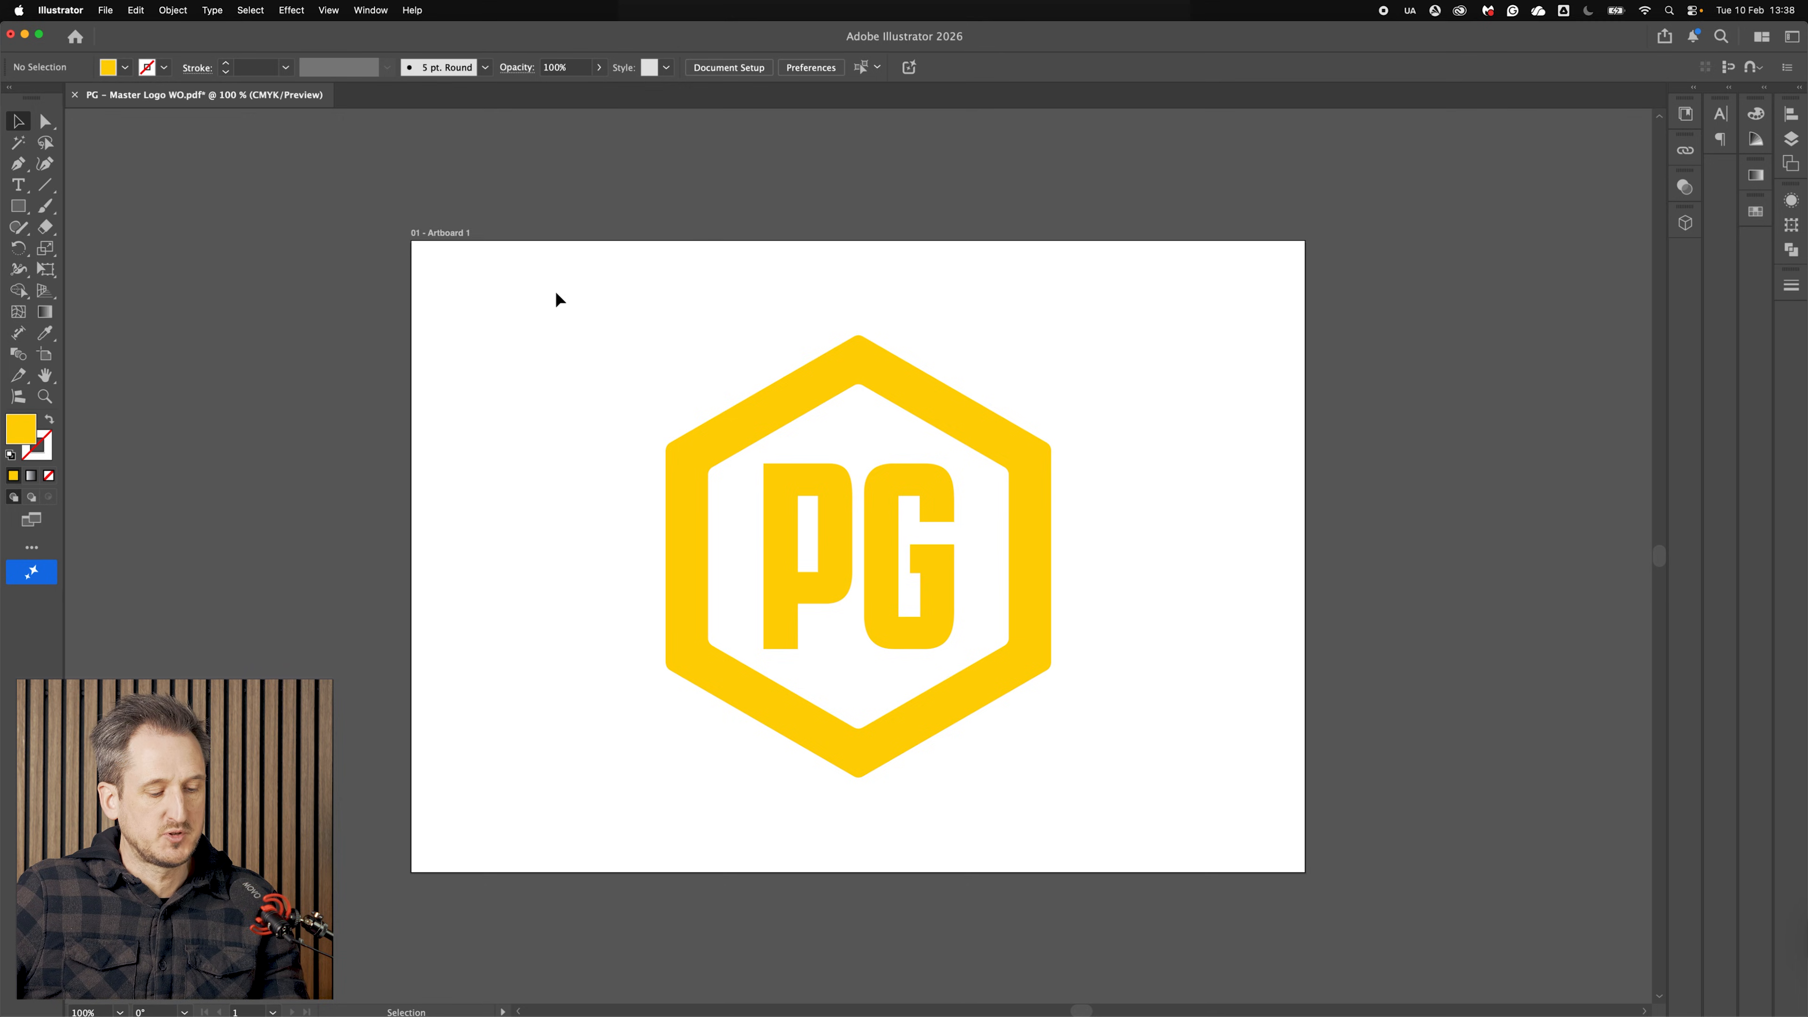
Step: Open Save for Web for the white logo and set JPEG quality to 100% and image width to 500 px
key(super+alt+shift+s)
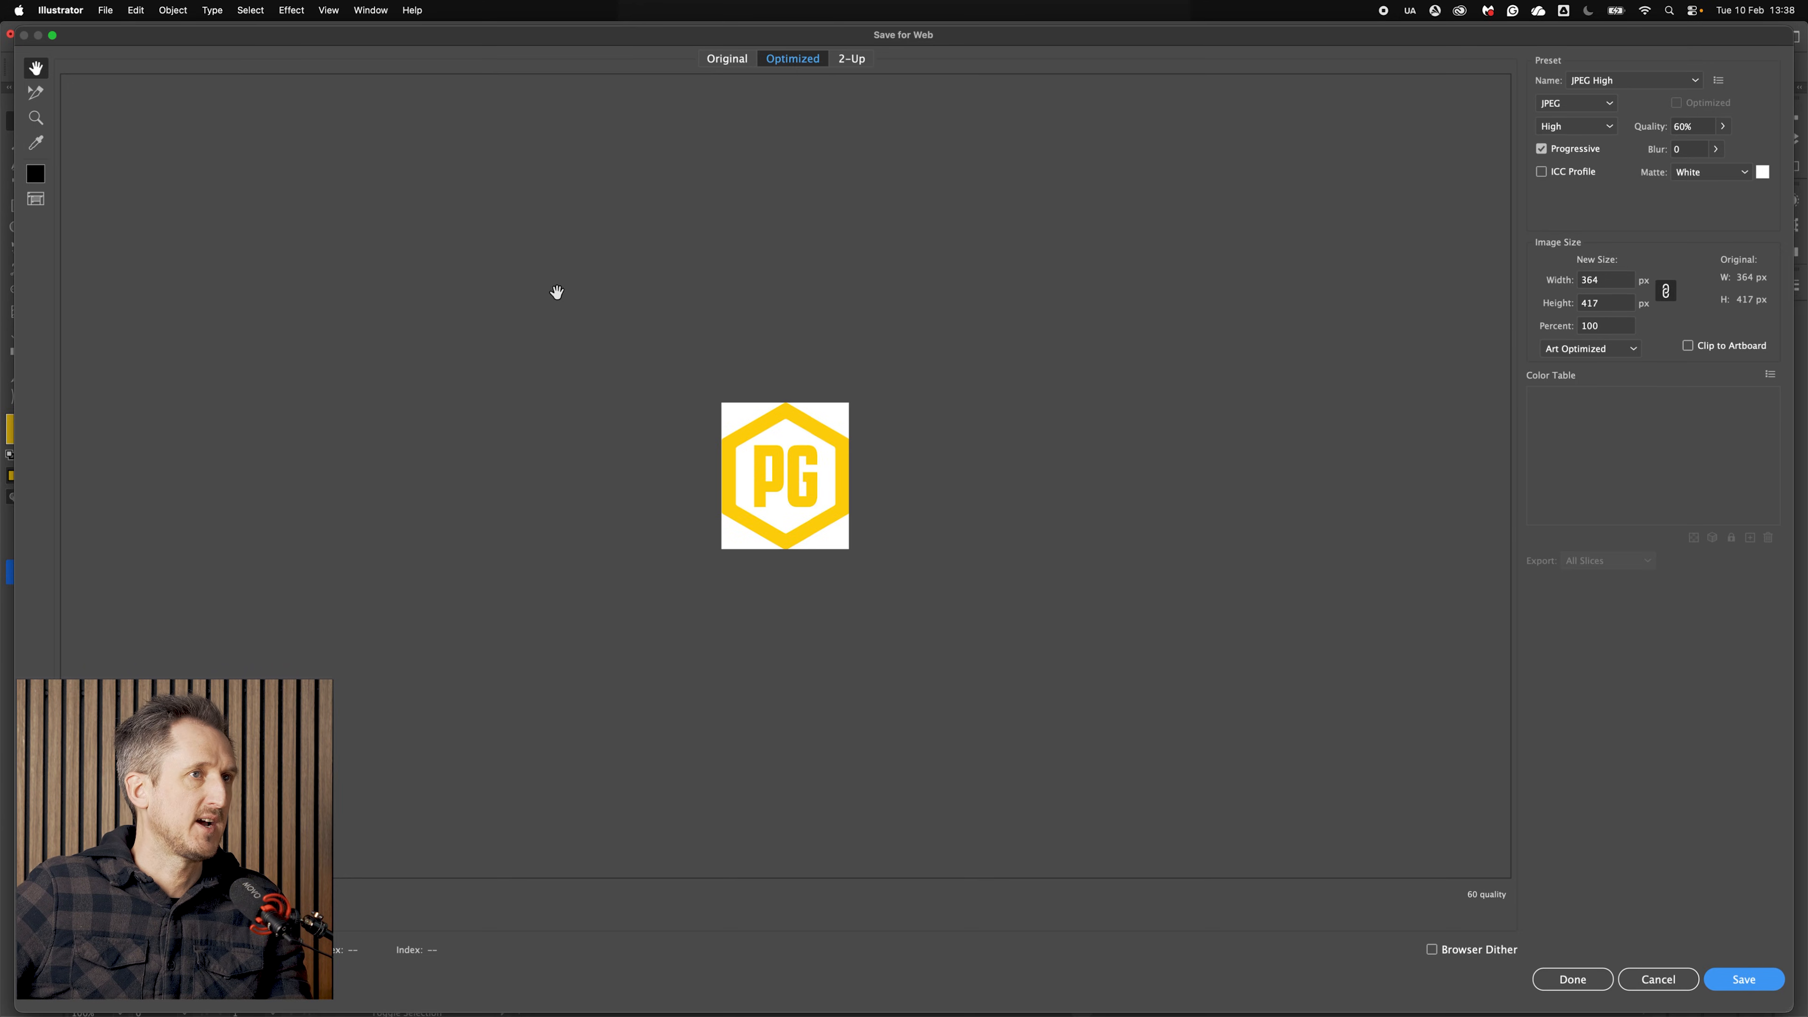
click(1665, 80)
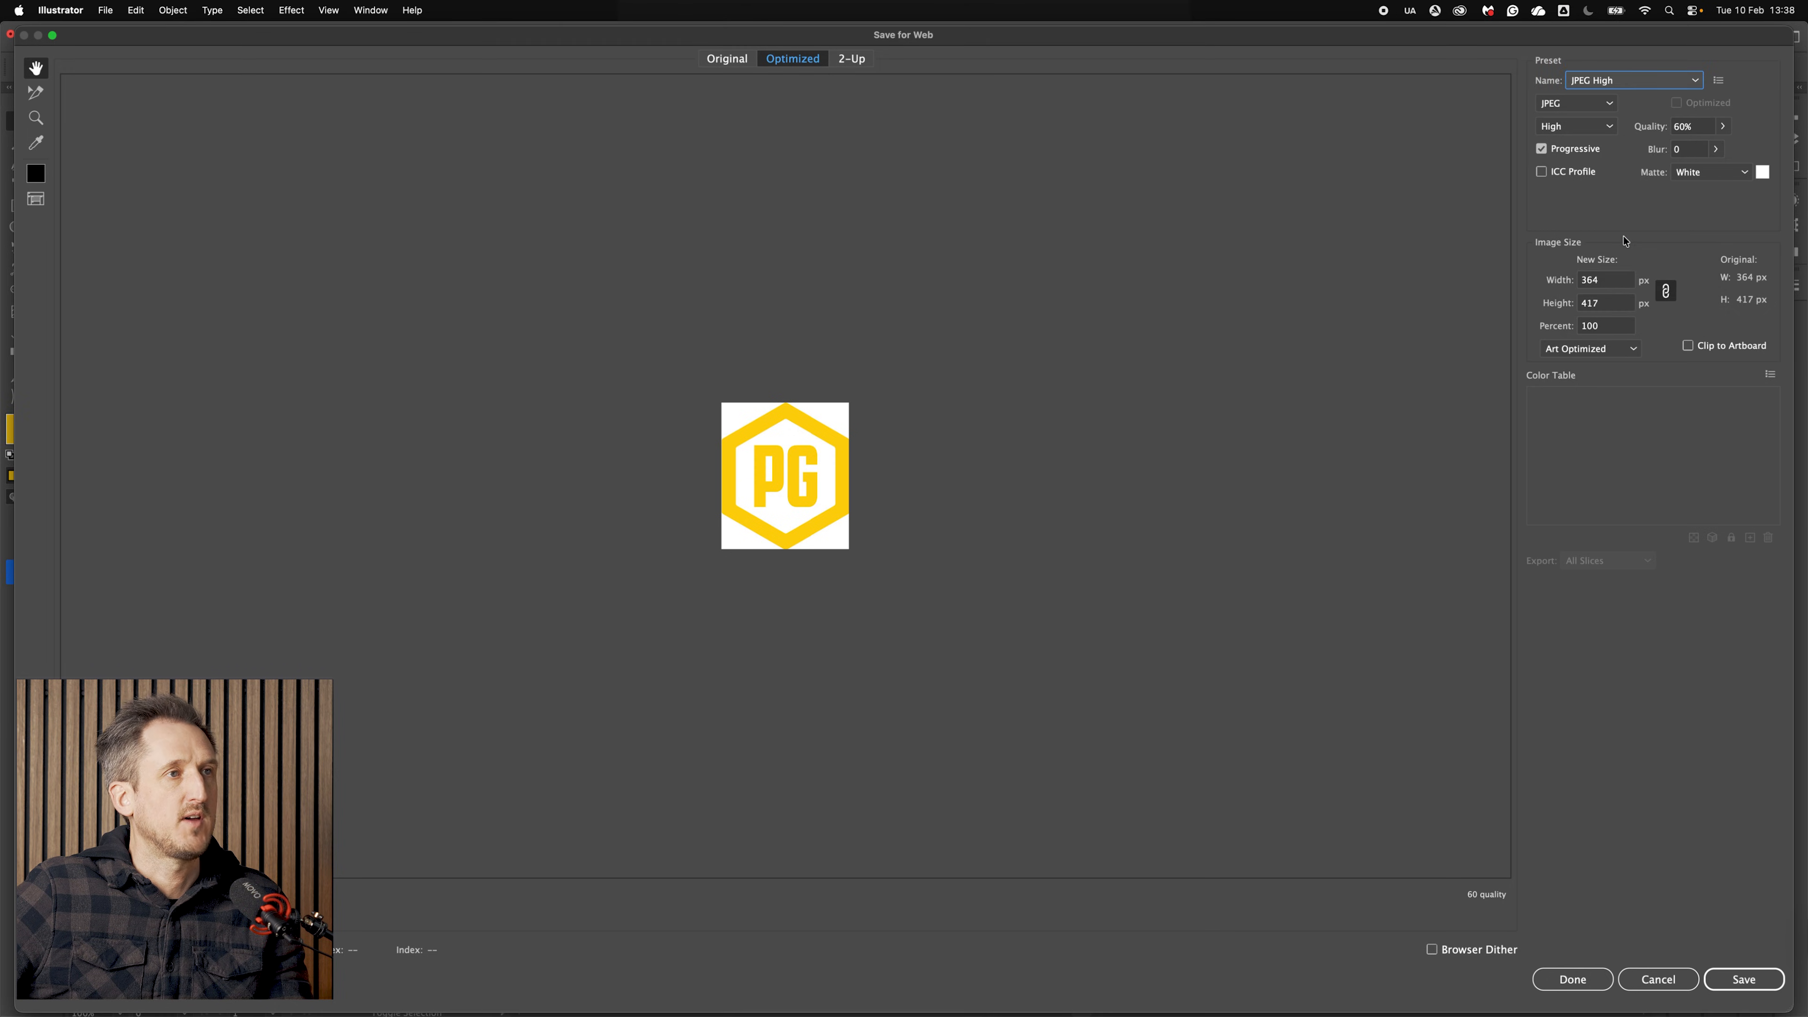
click(1724, 126)
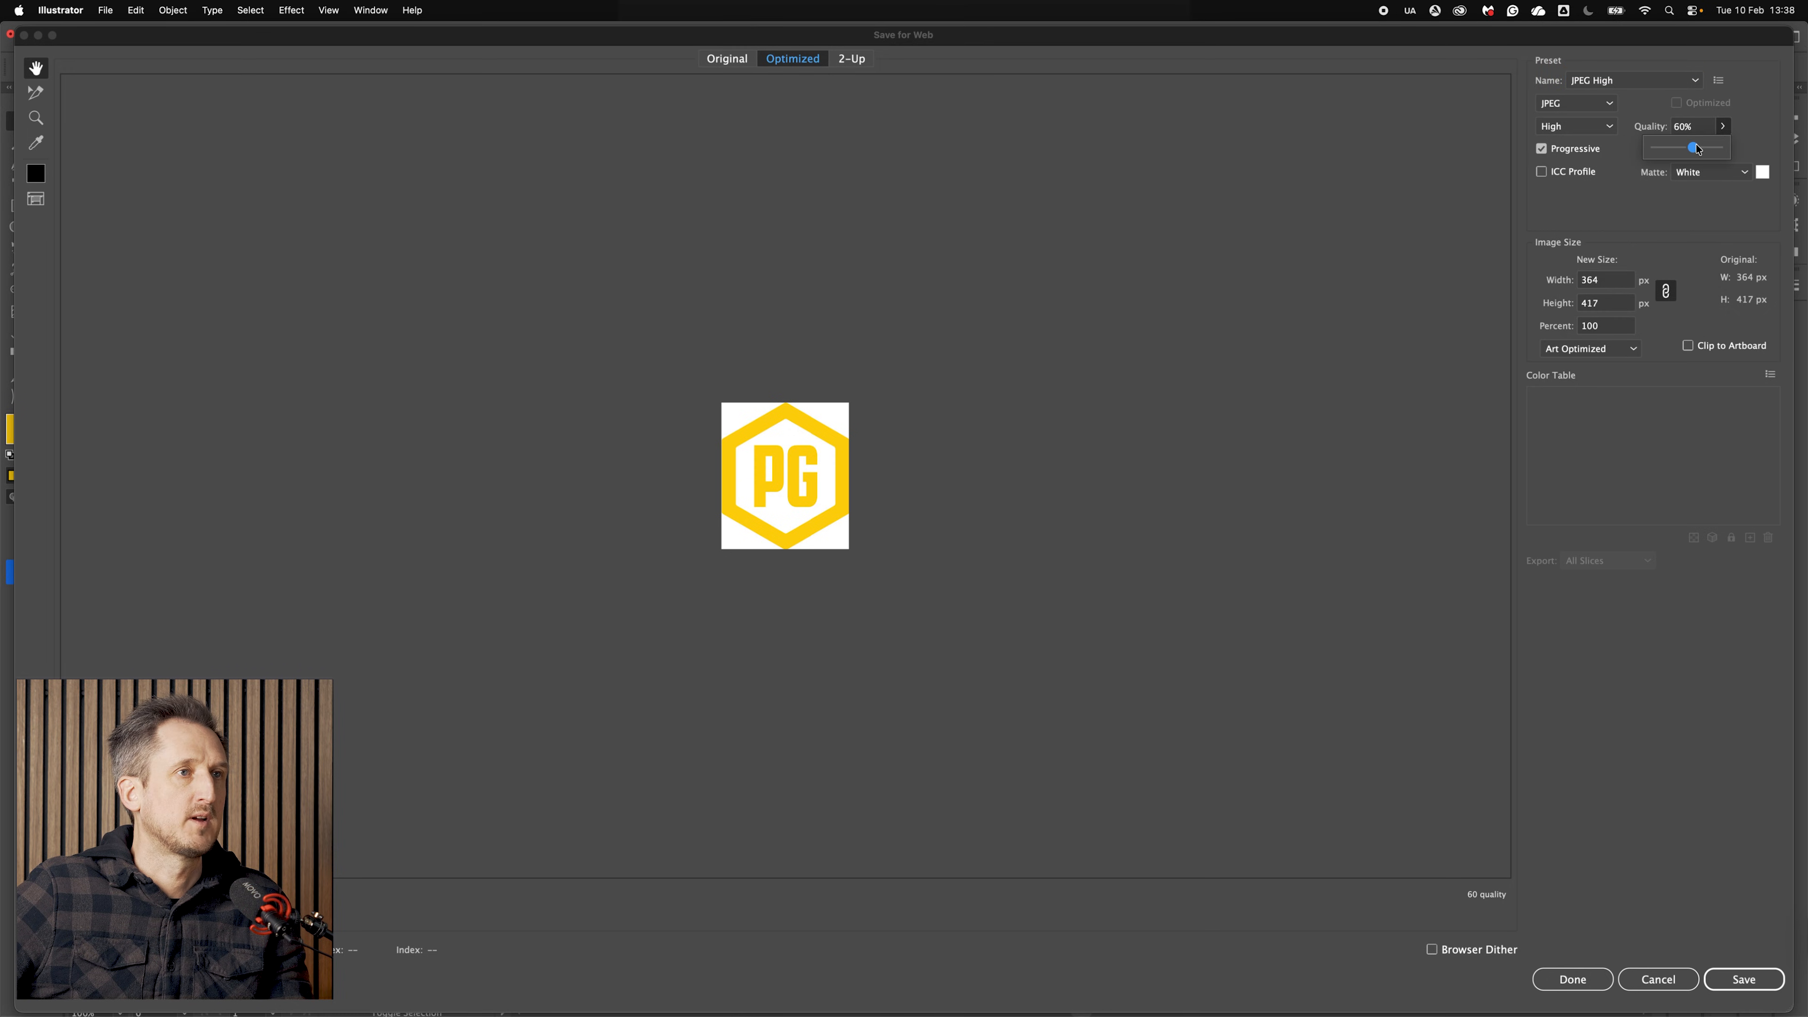
drag(1749, 150, 1749, 151)
click(1636, 199)
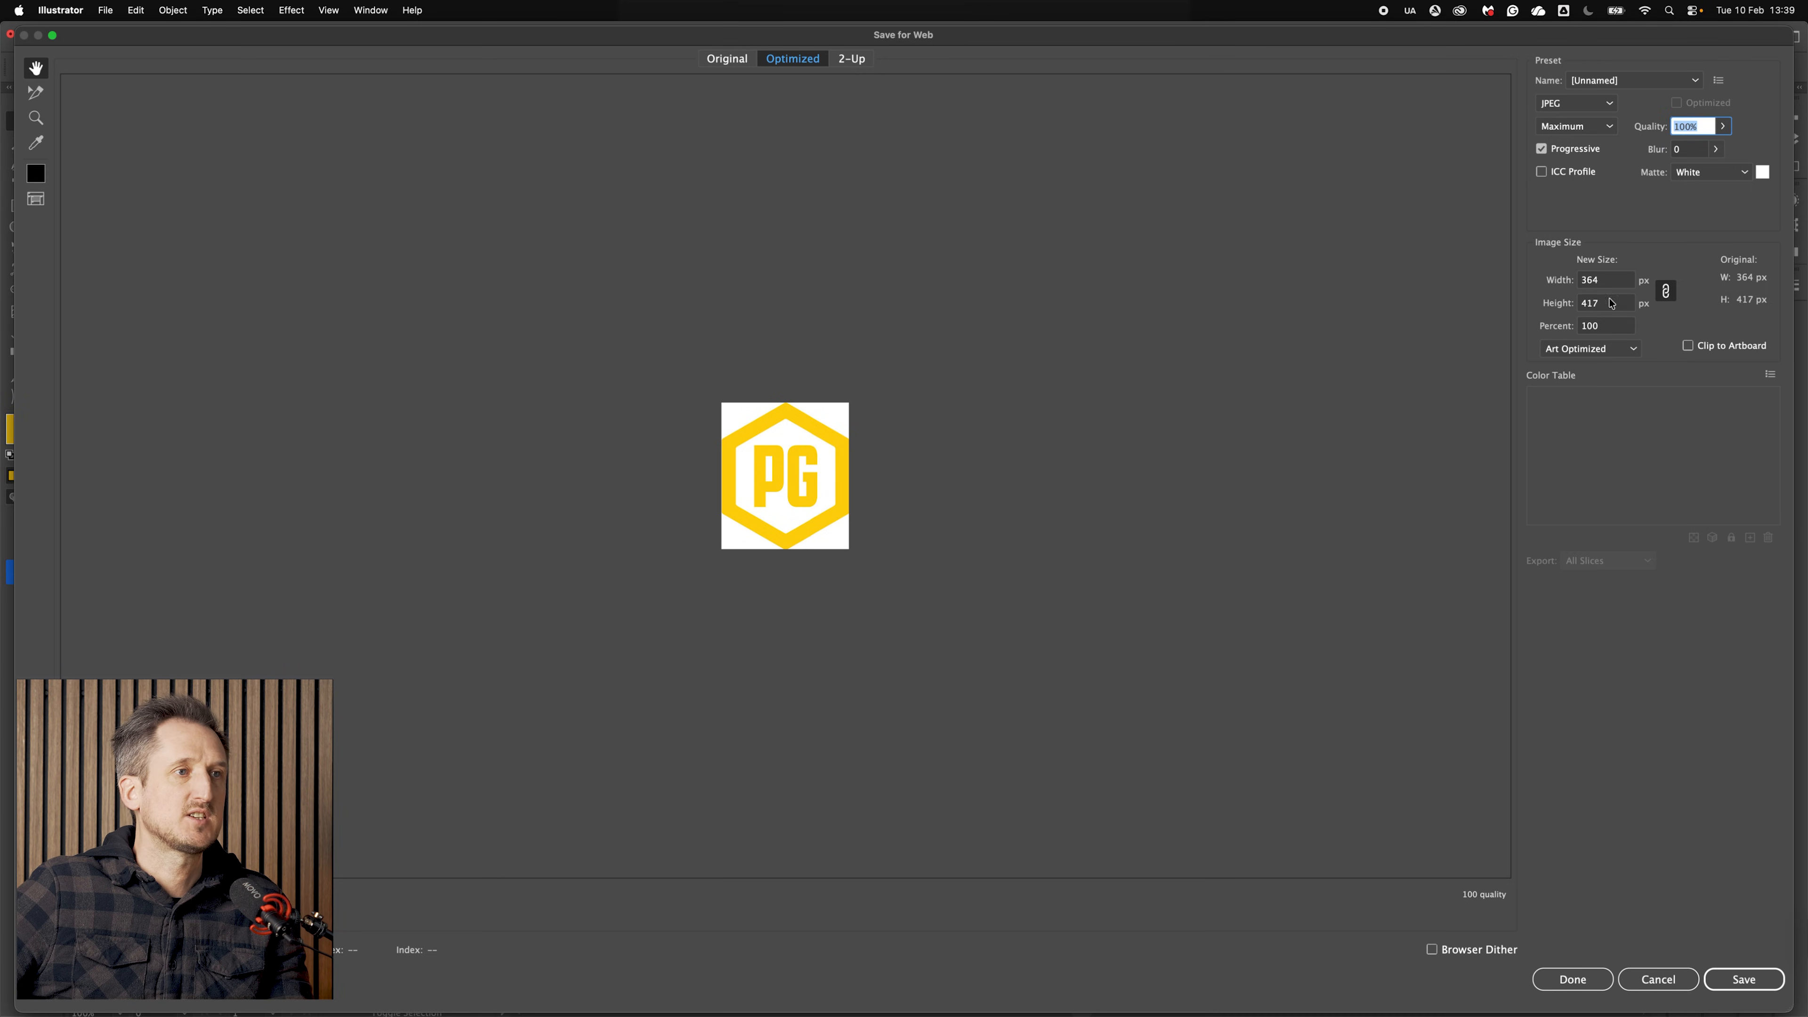
click(1614, 282)
text(500)
key(Tab)
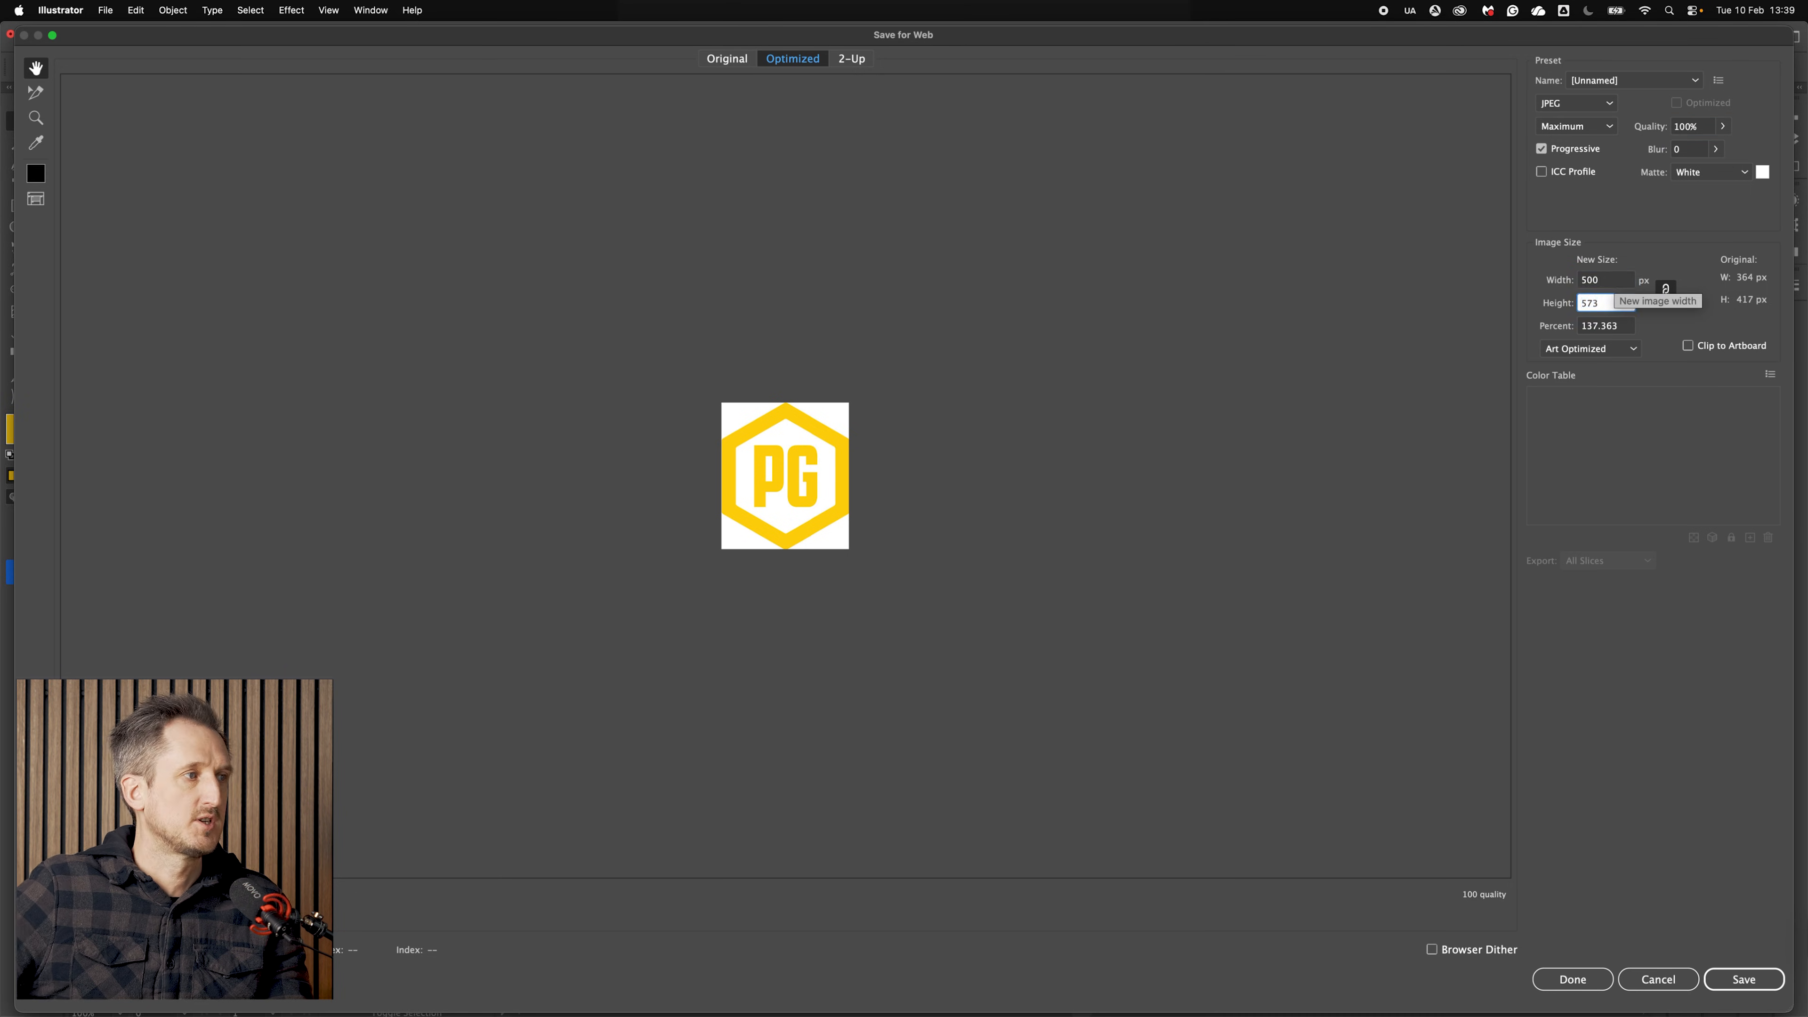
click(1732, 985)
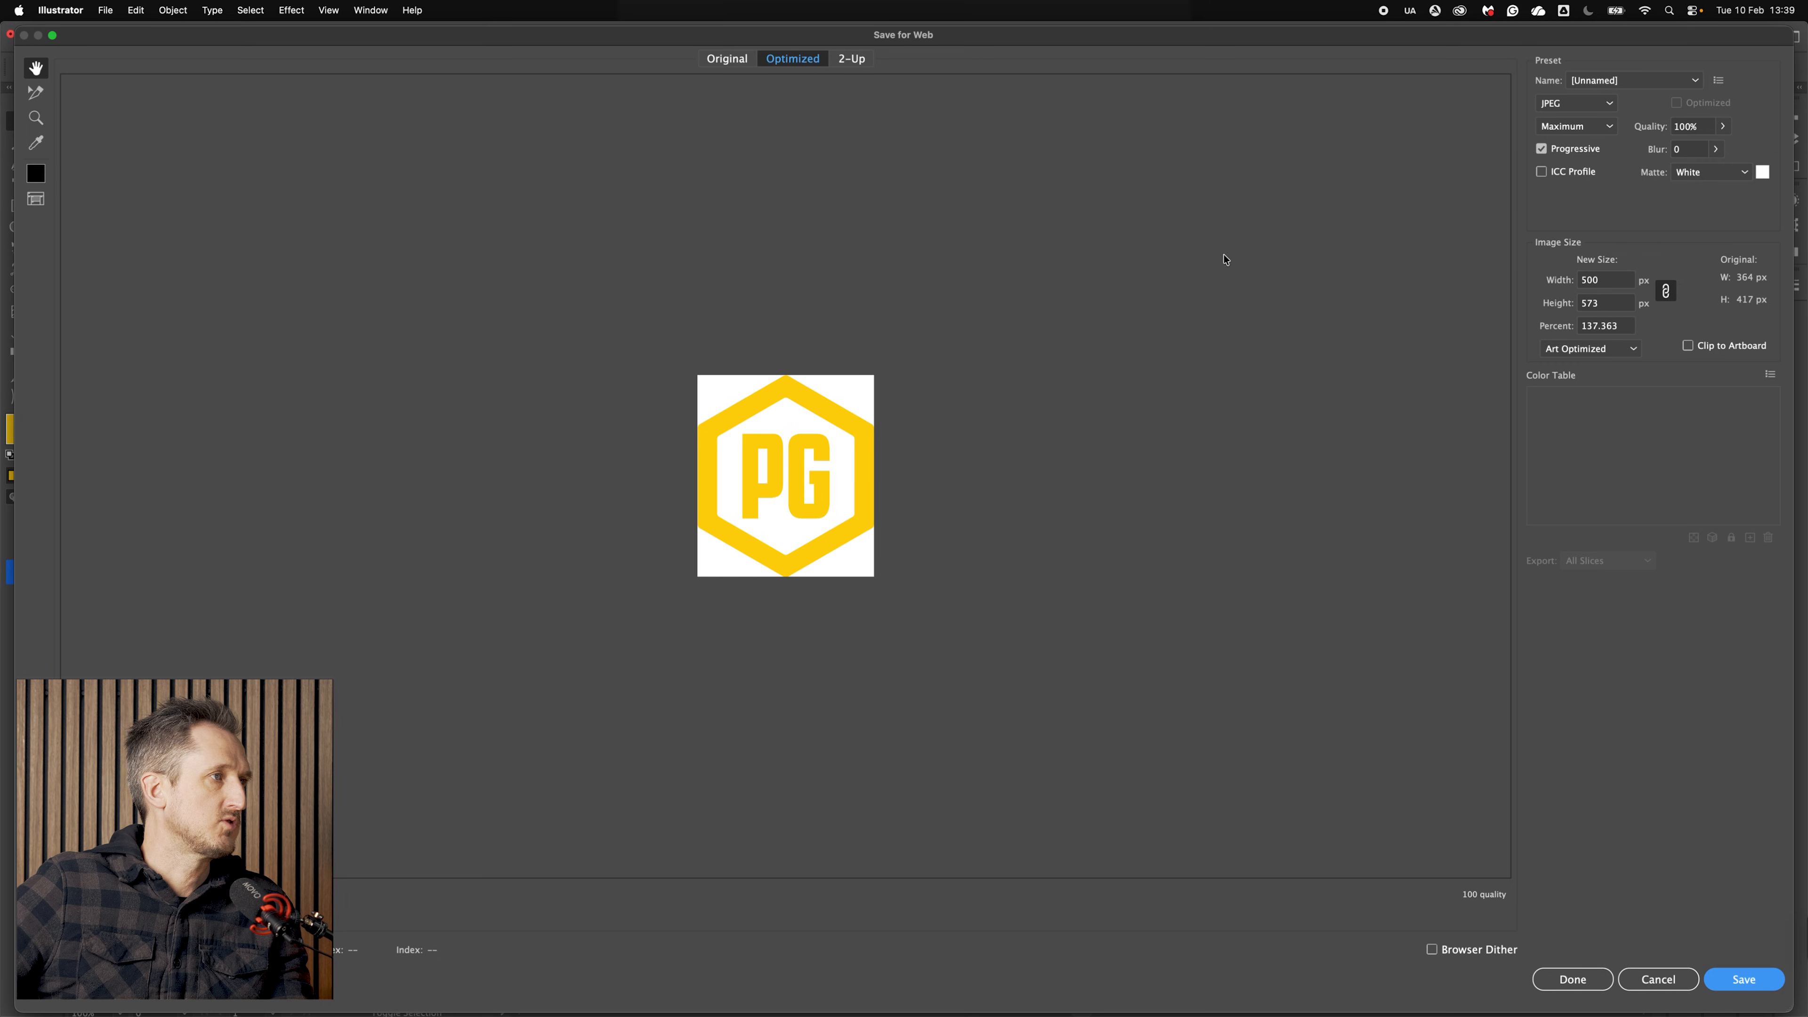
Step: Save the JPEG as PG-Master-Logo-WO-500px in the JPG folder, plus copies at 1000 and 2000 px widths
click(548, 110)
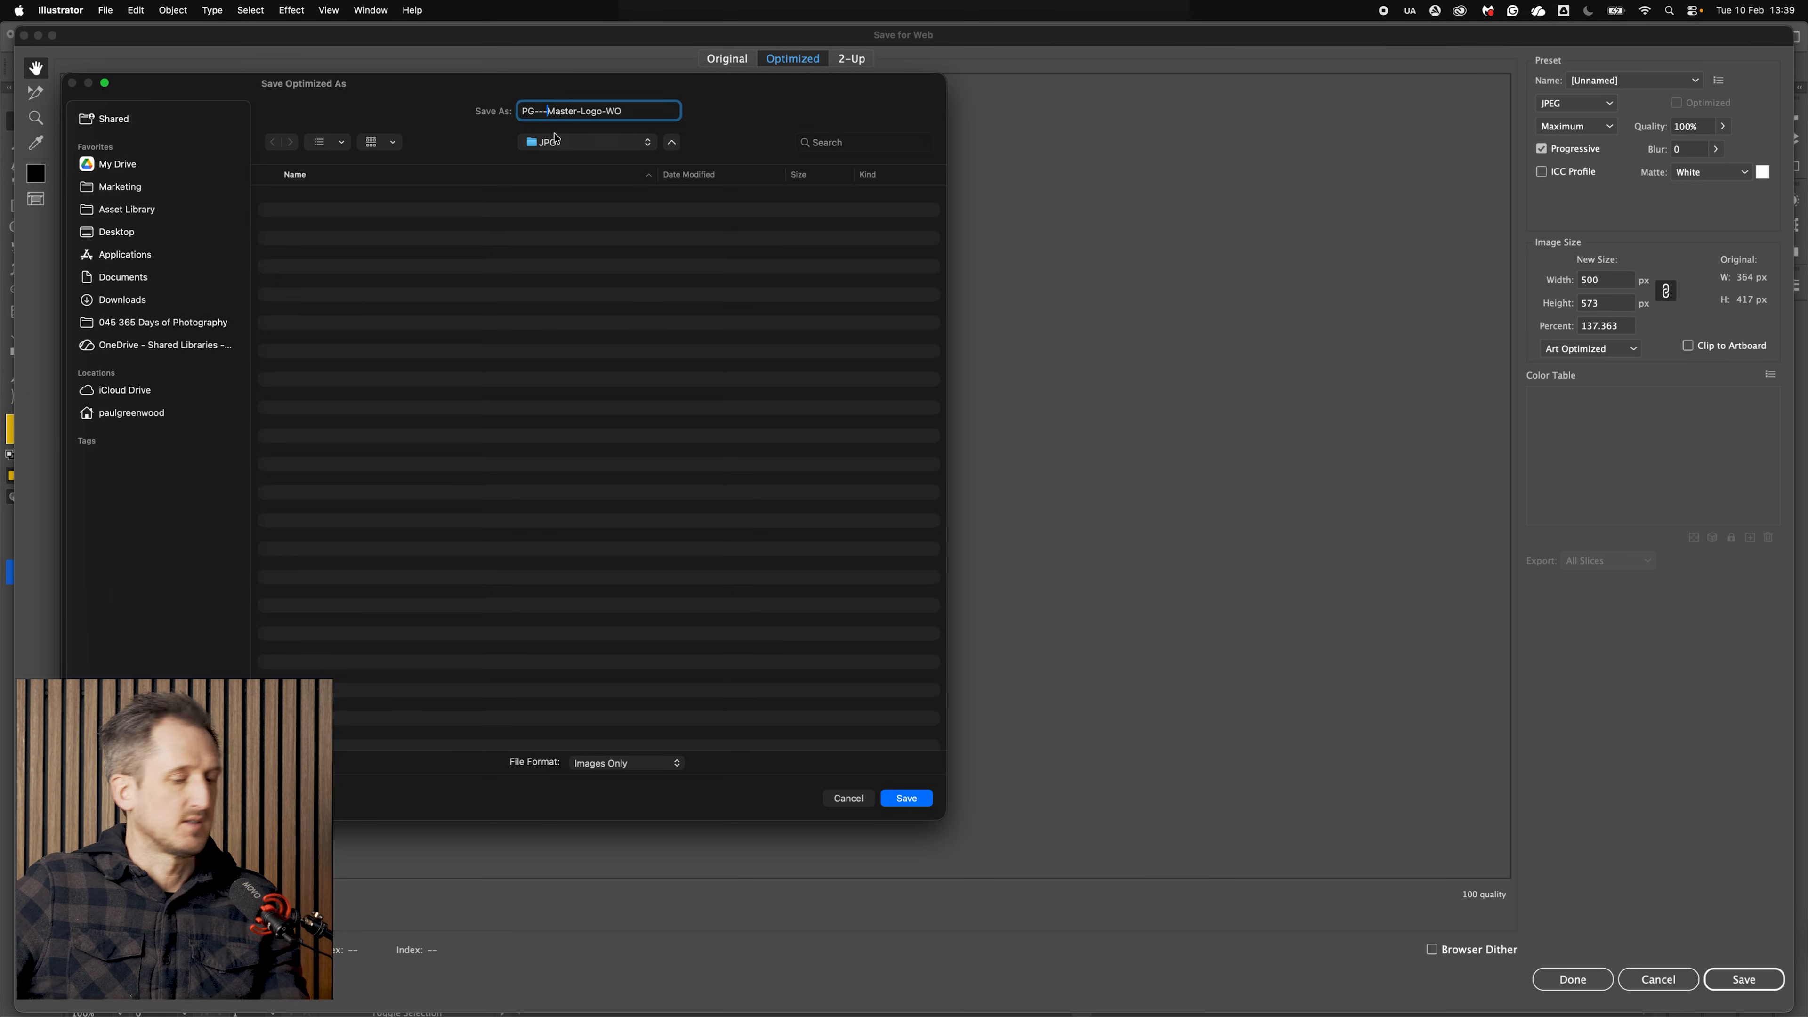
key(super+a)
click(637, 108)
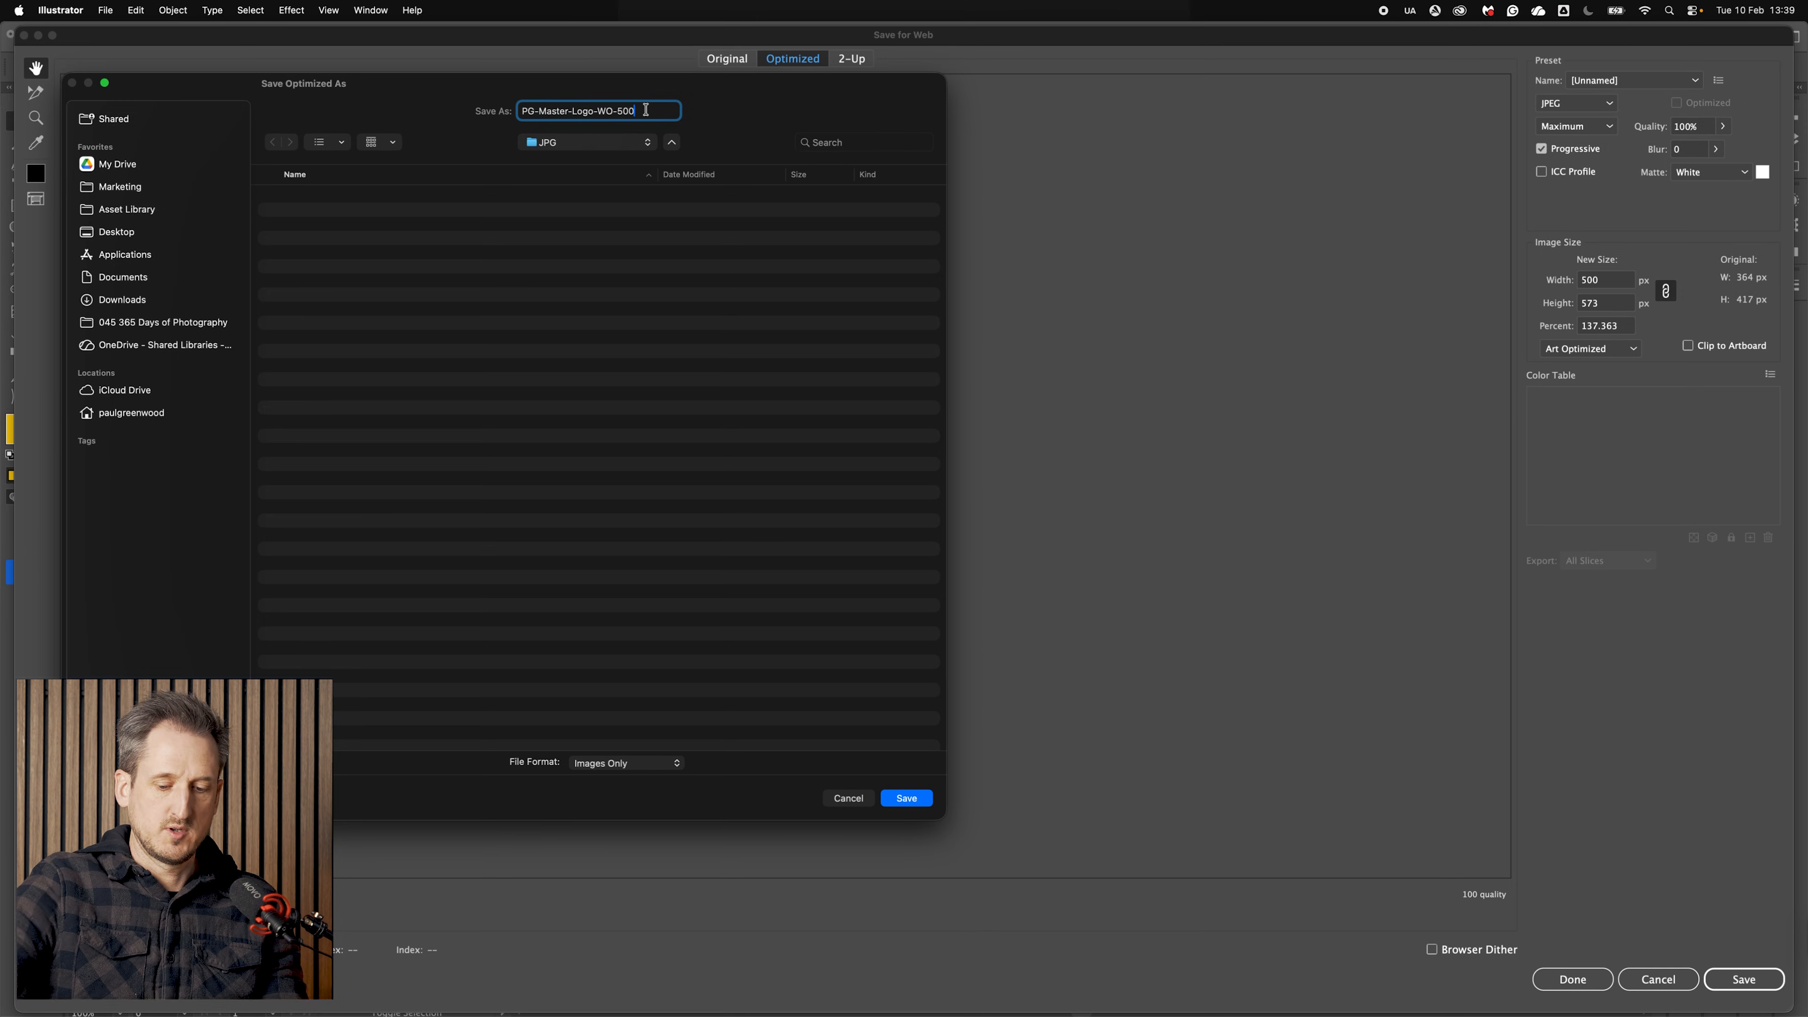
key(Return)
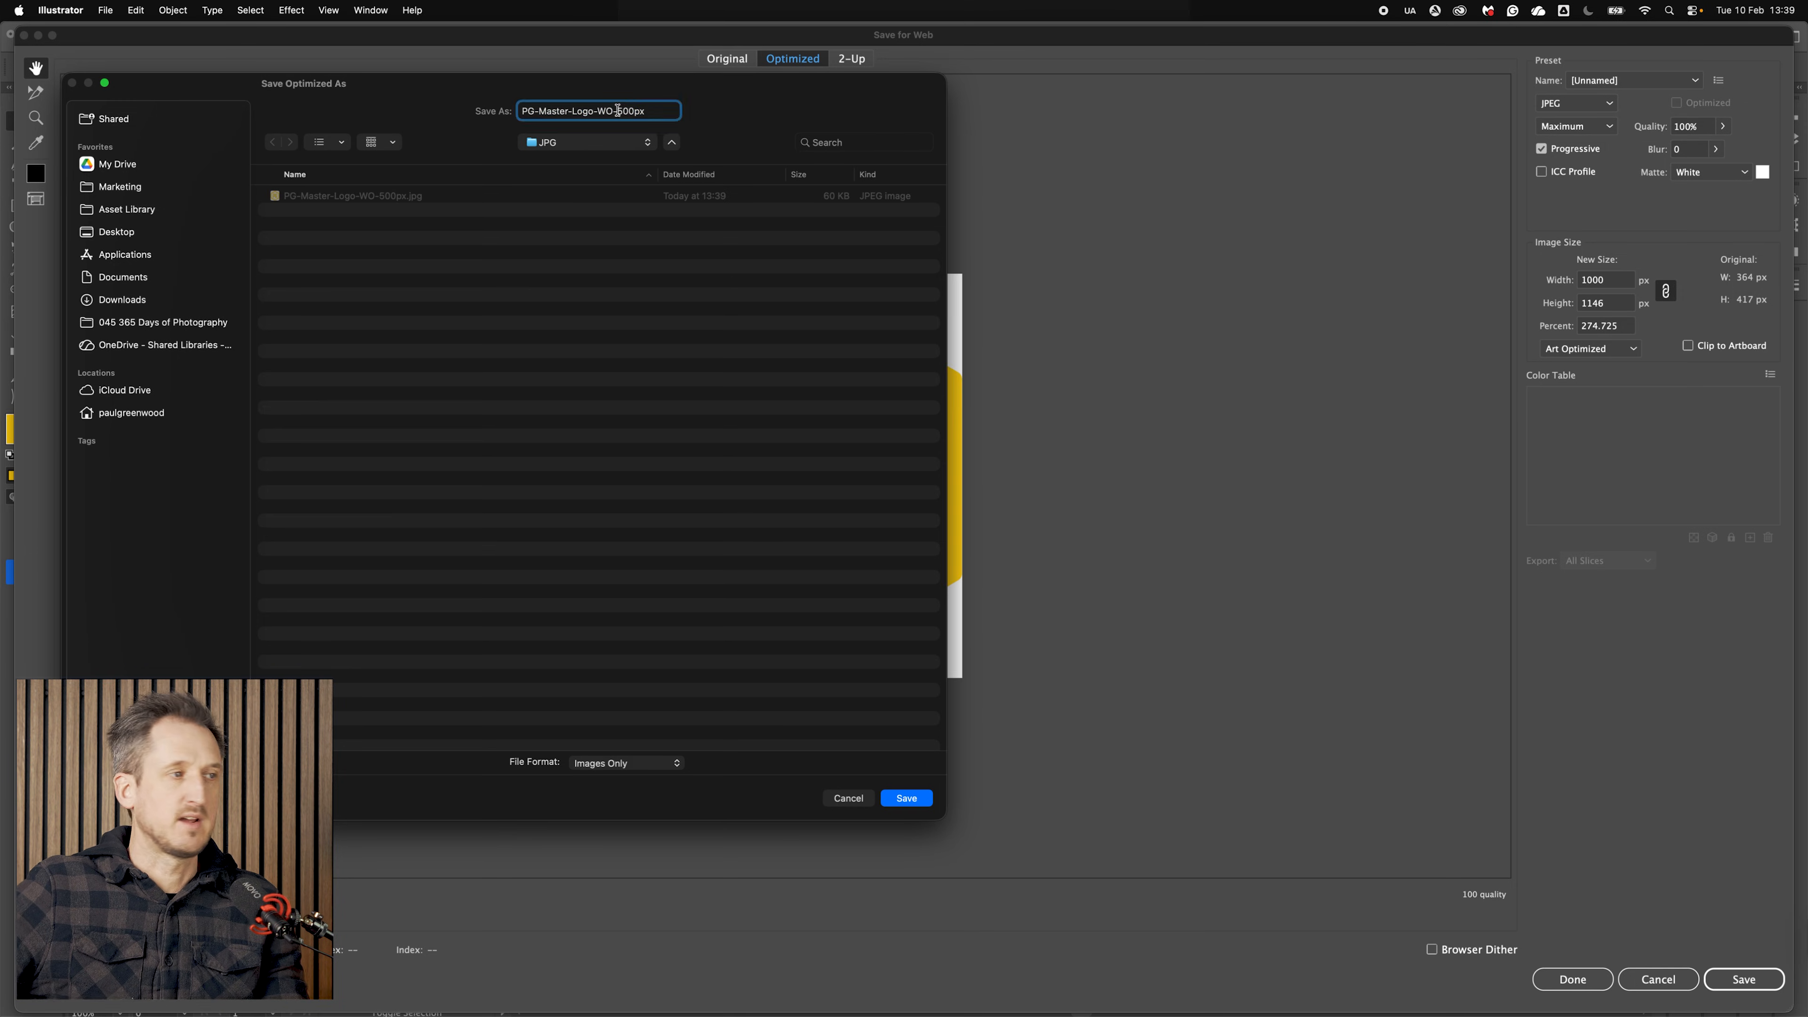
click(912, 798)
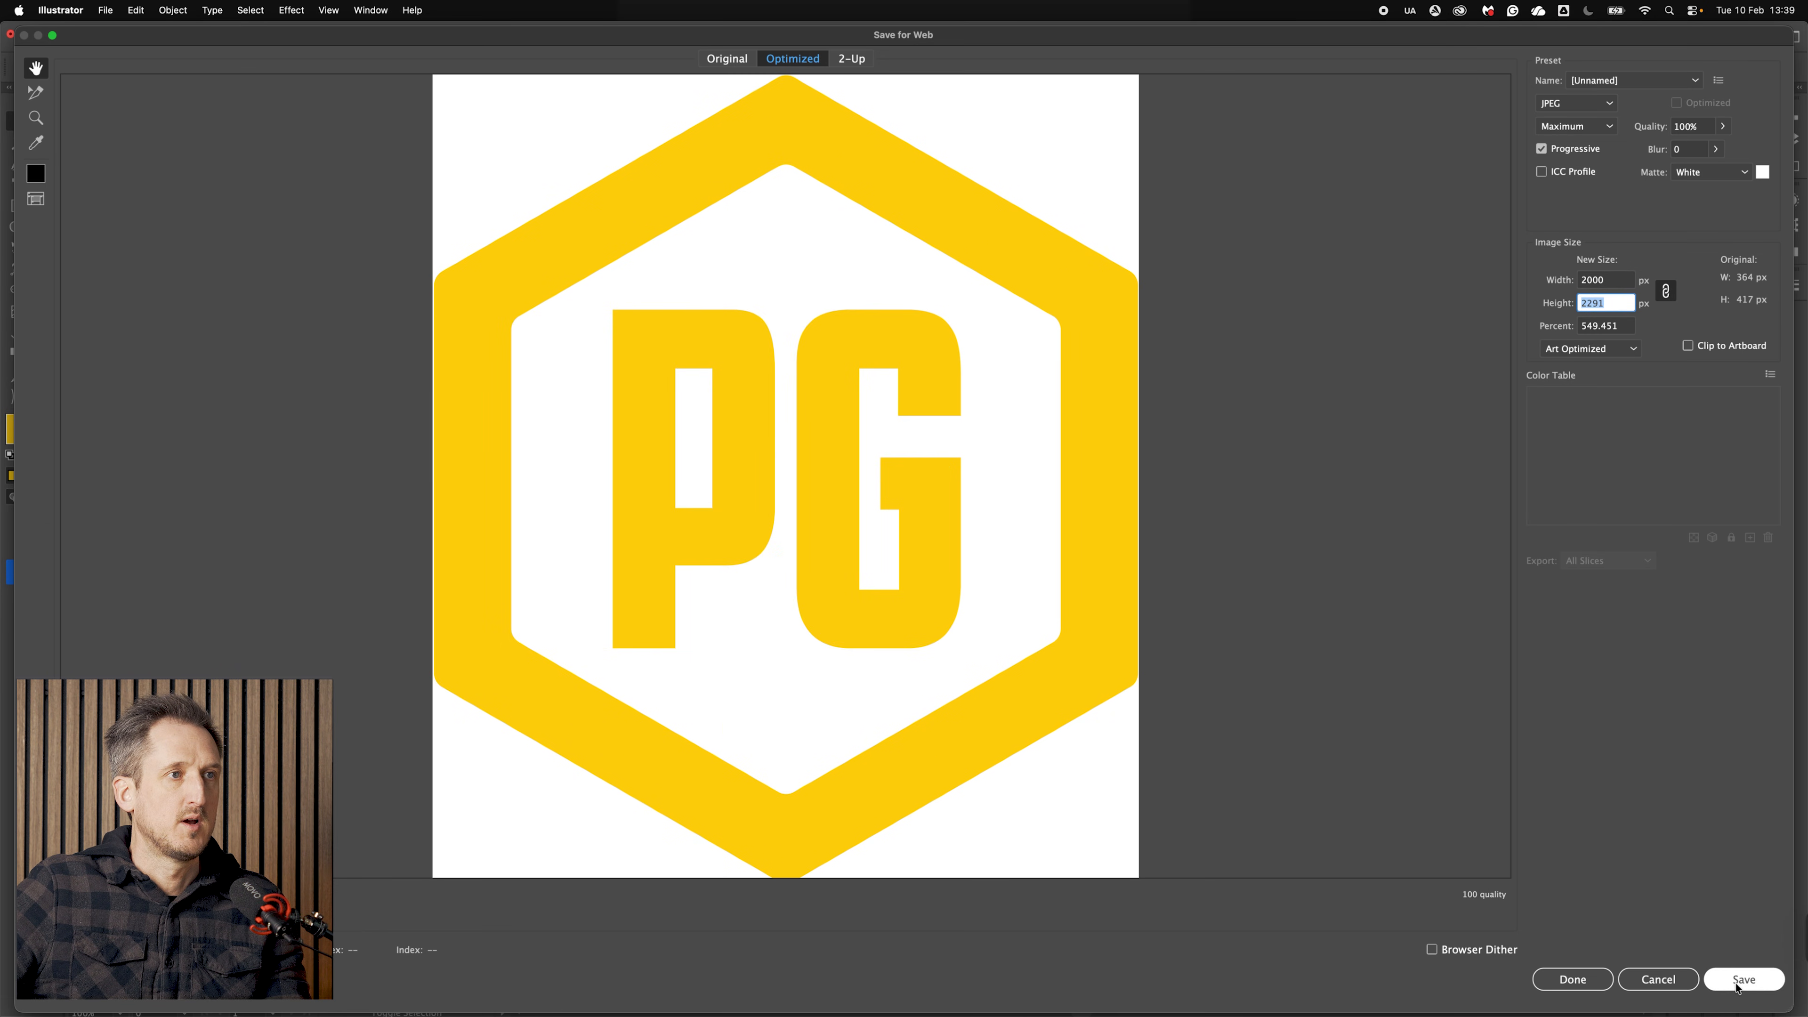
click(1738, 985)
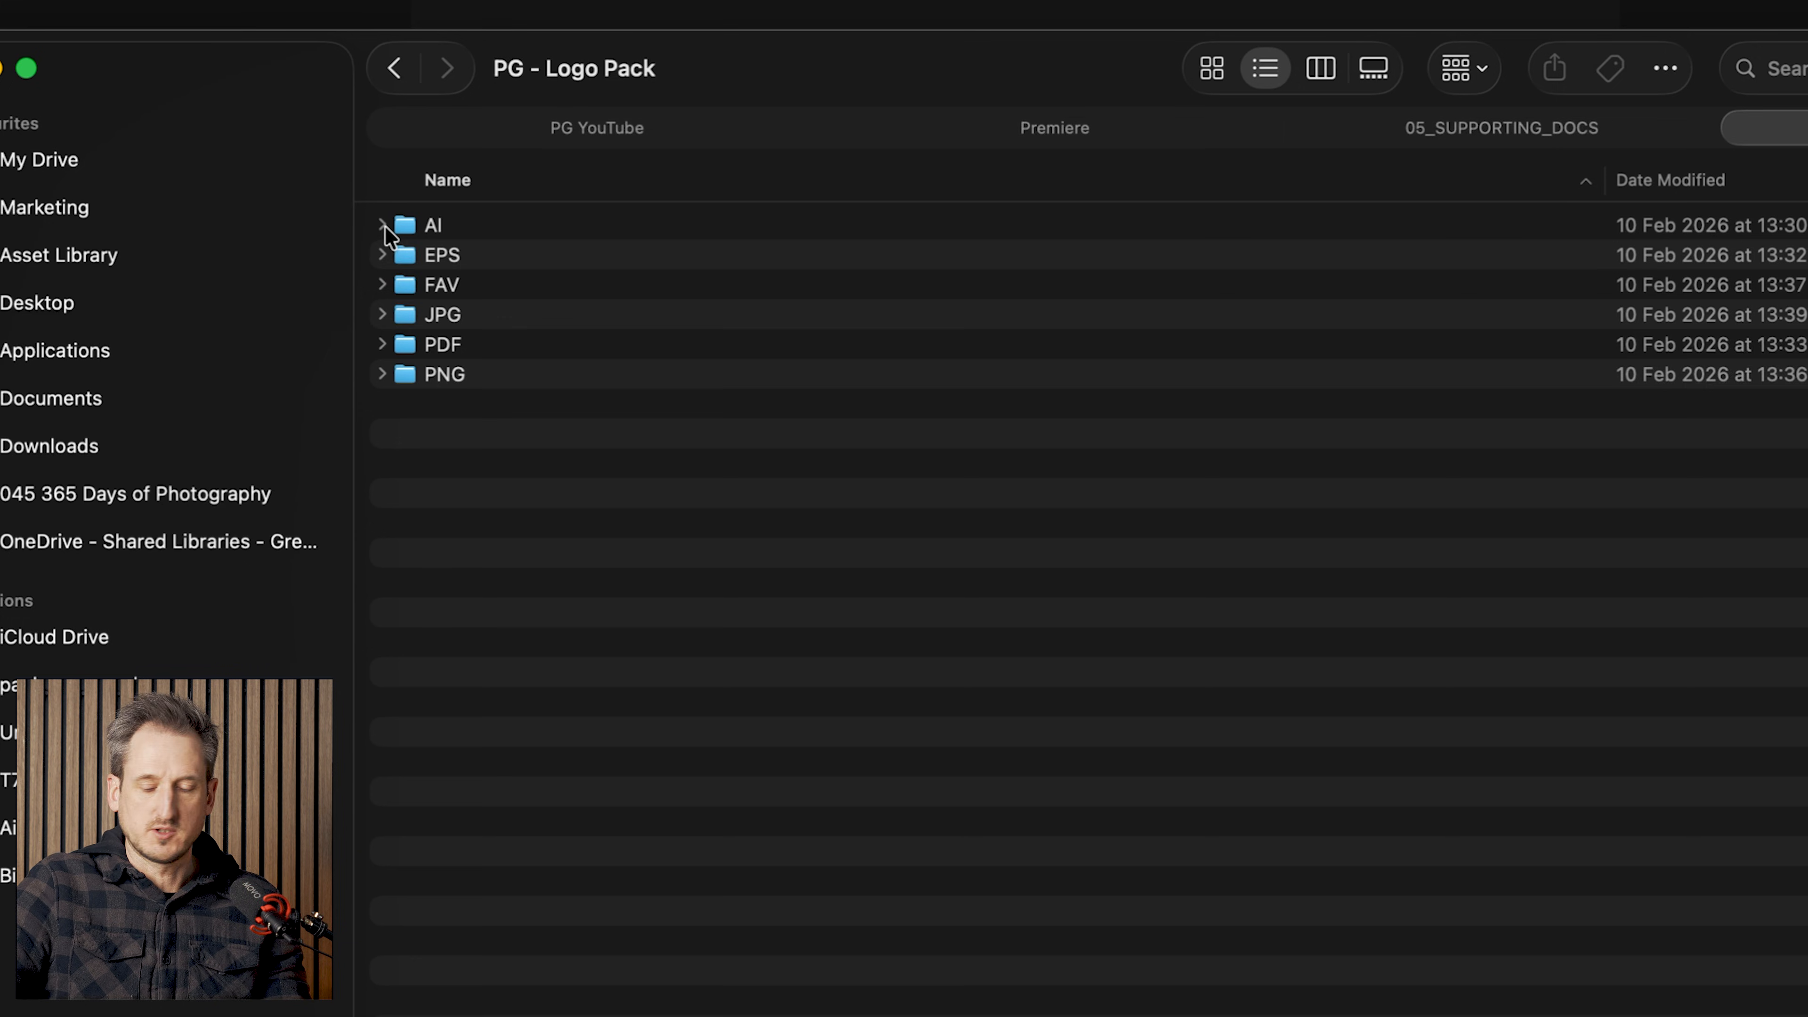
Step: Expand each export folder of the logo pack in turn to review the files it contains
click(383, 225)
click(547, 265)
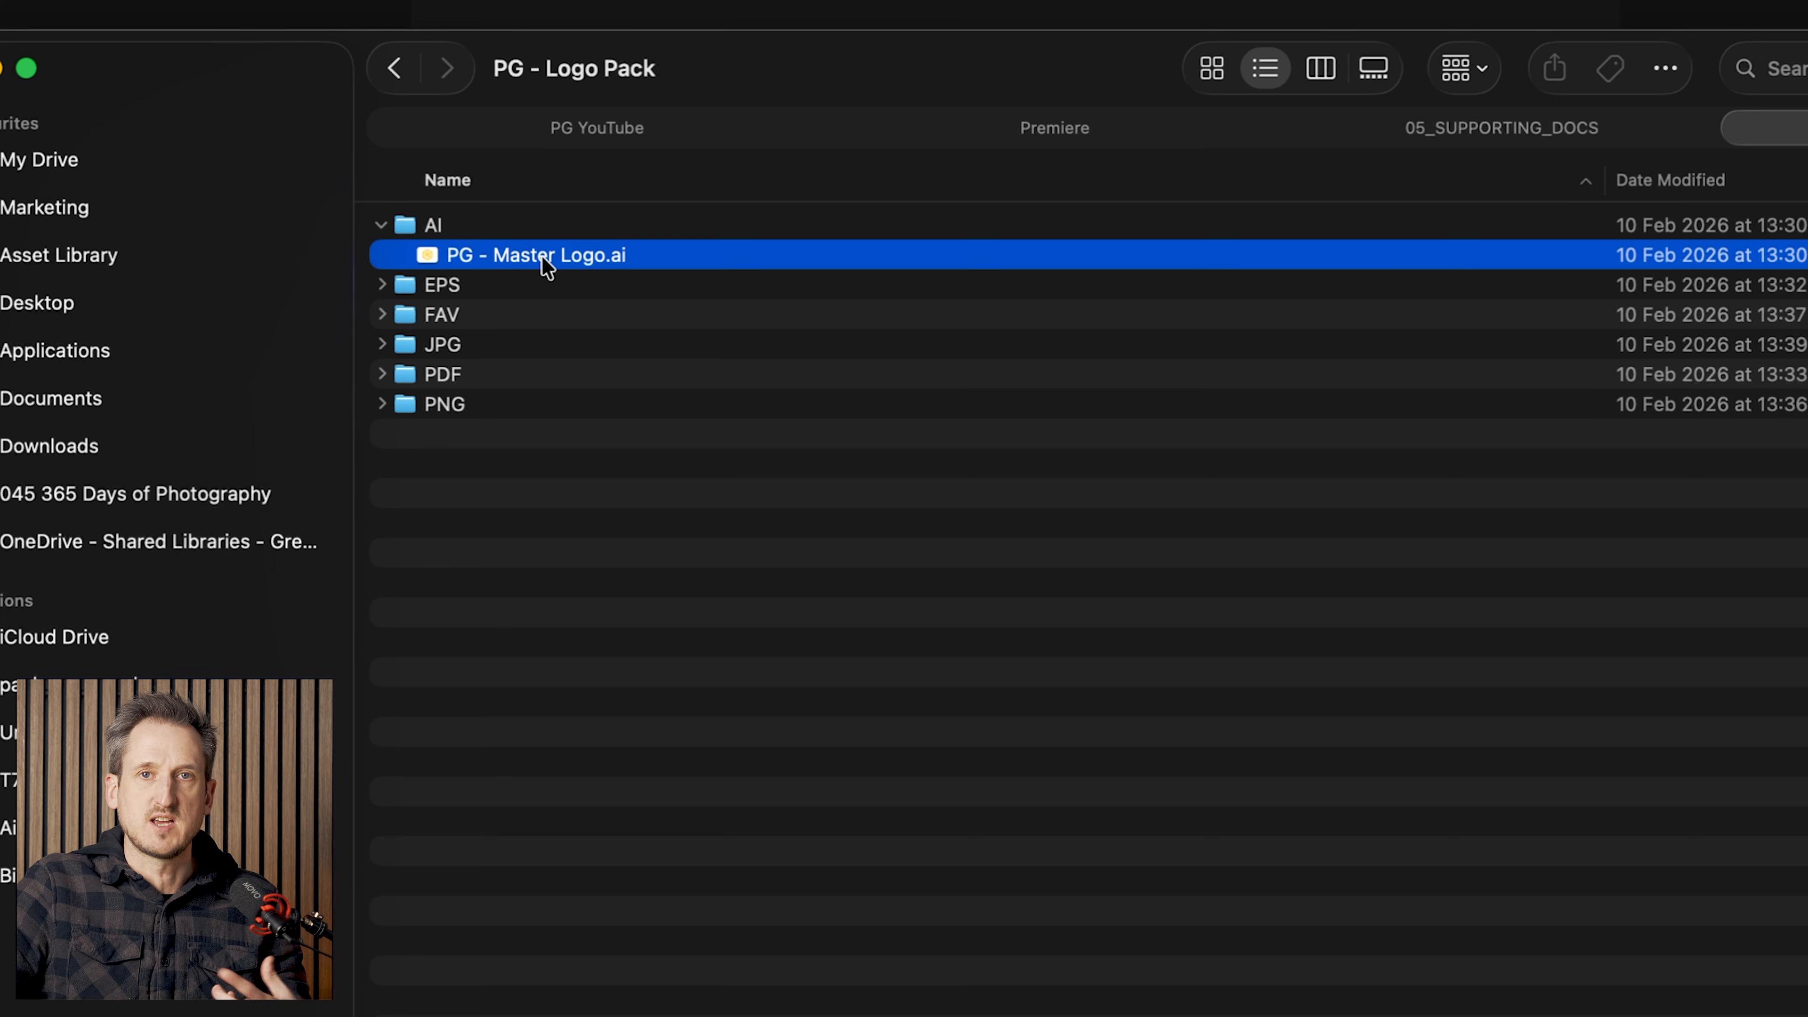
click(383, 285)
click(590, 316)
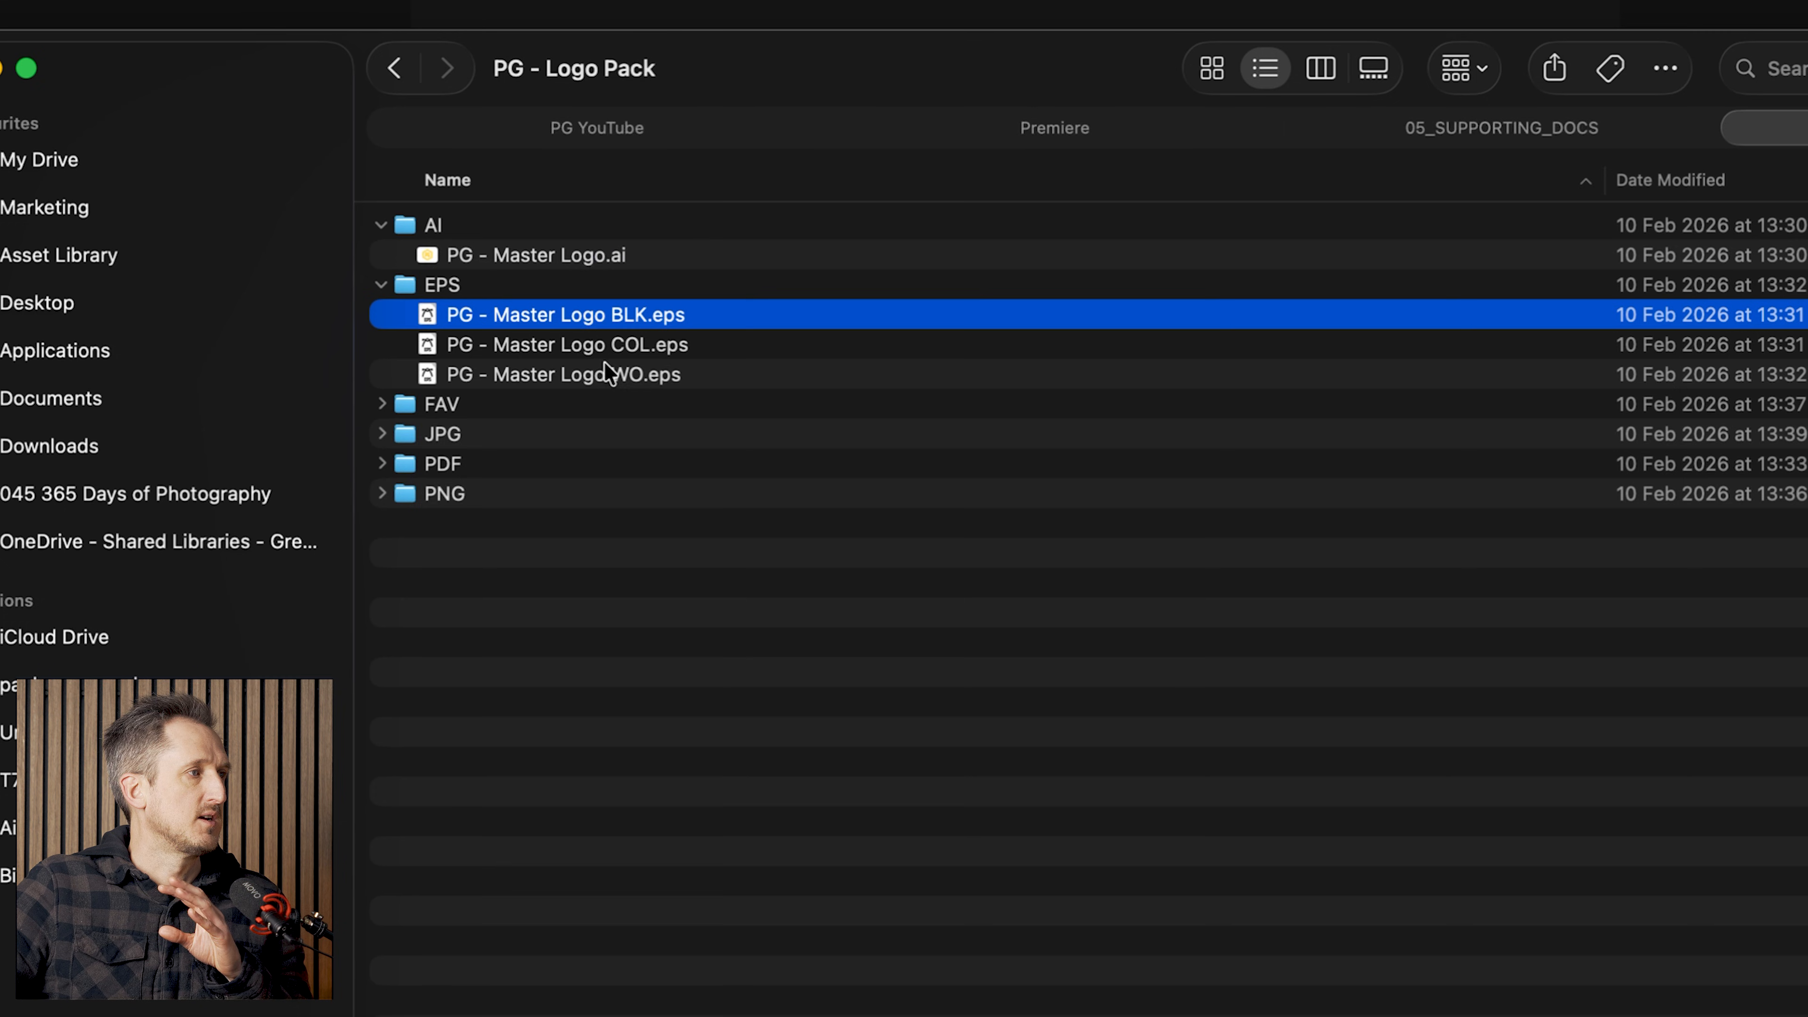
click(383, 404)
click(525, 434)
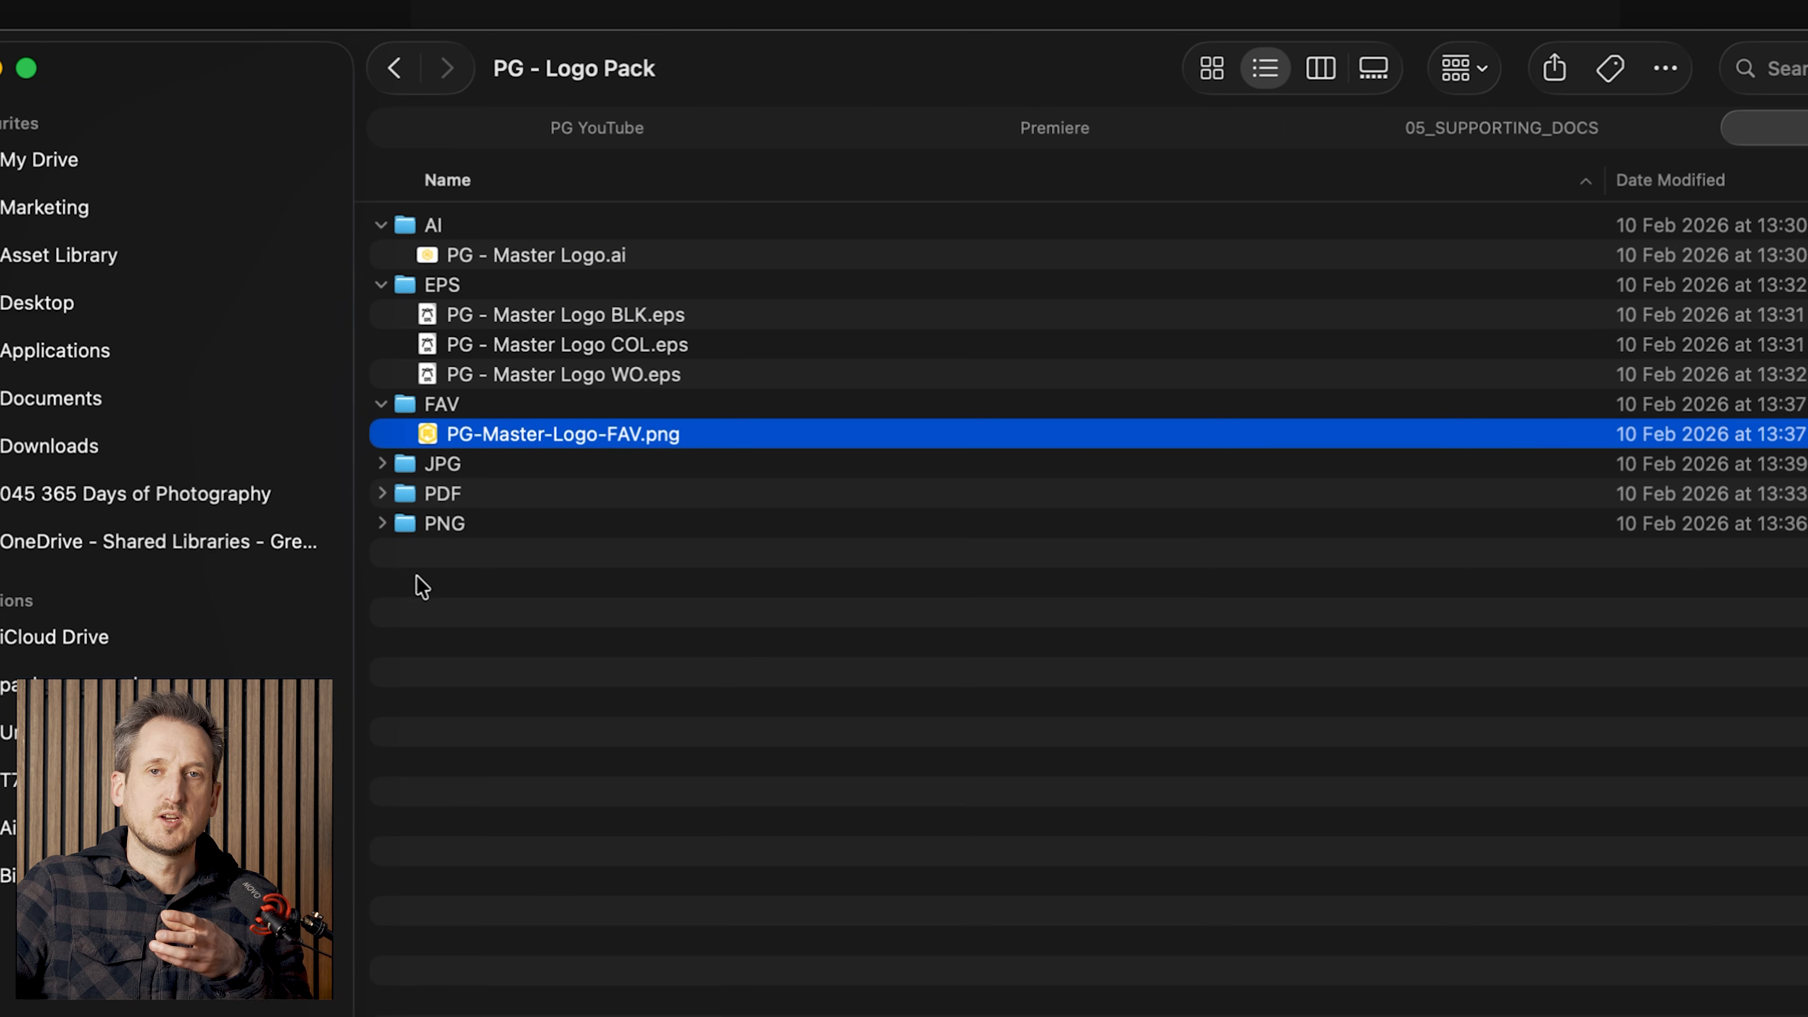
click(383, 463)
click(576, 491)
click(588, 524)
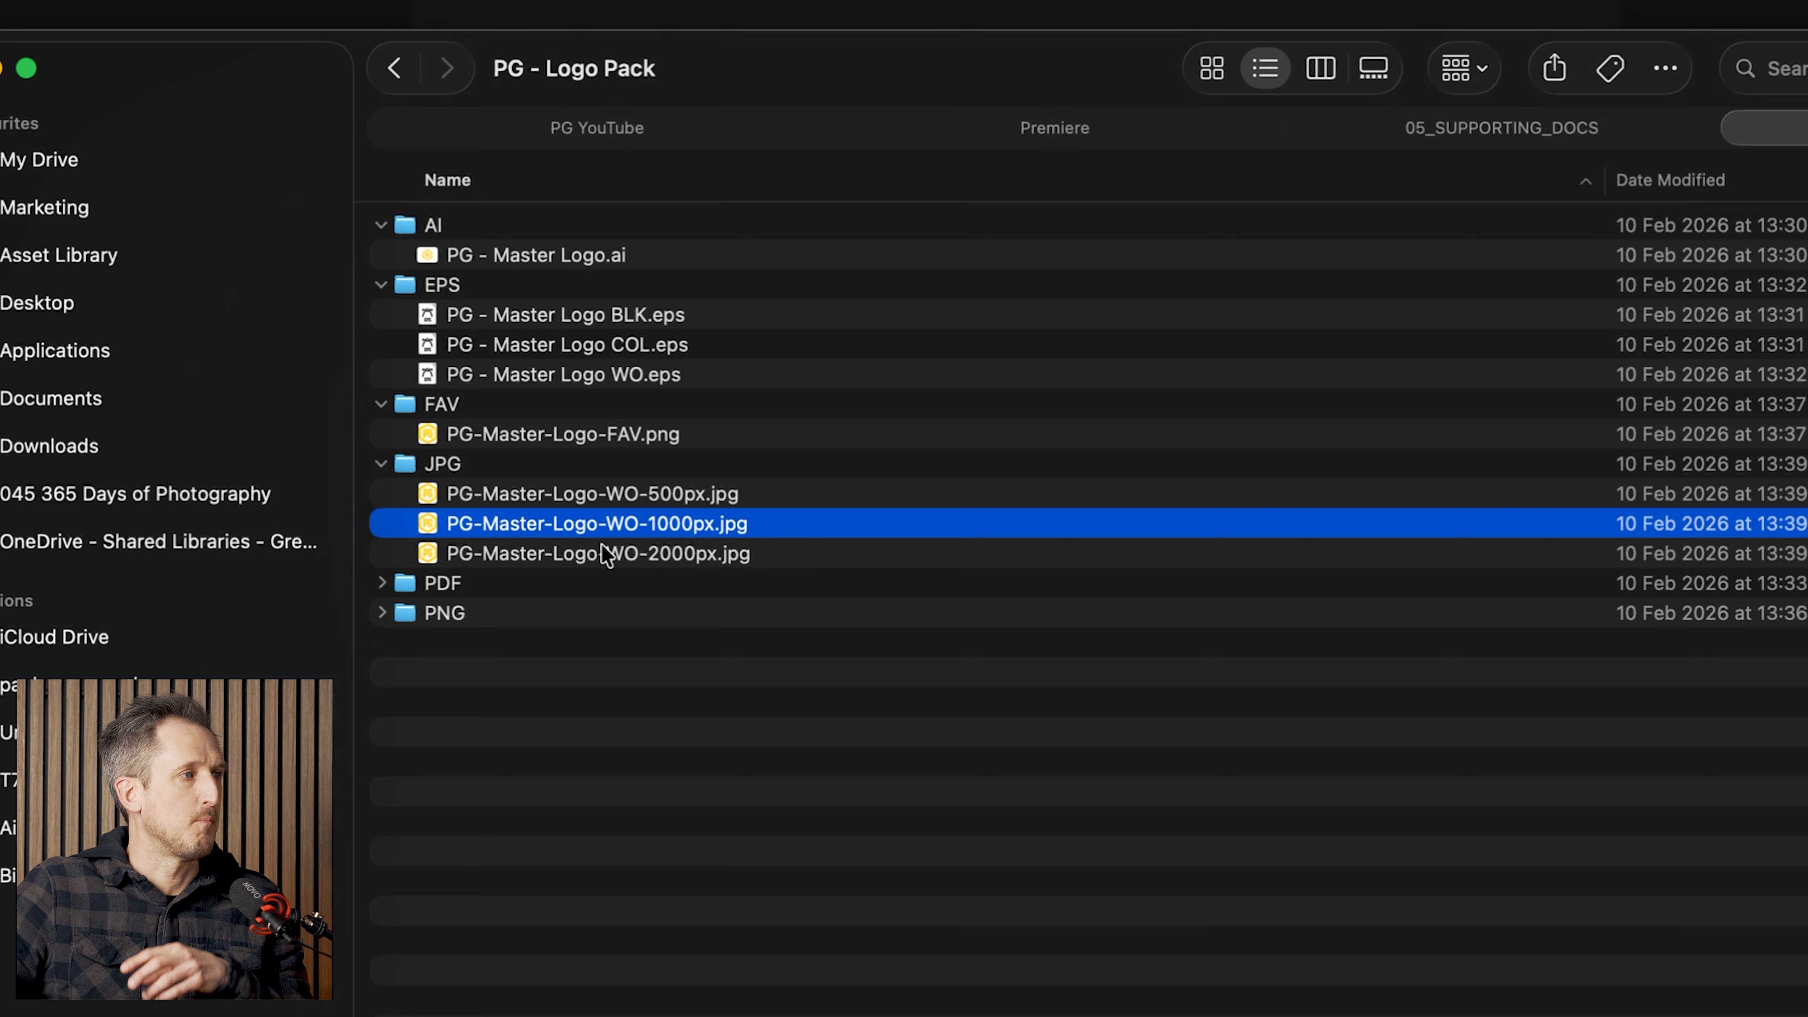
click(605, 554)
click(382, 583)
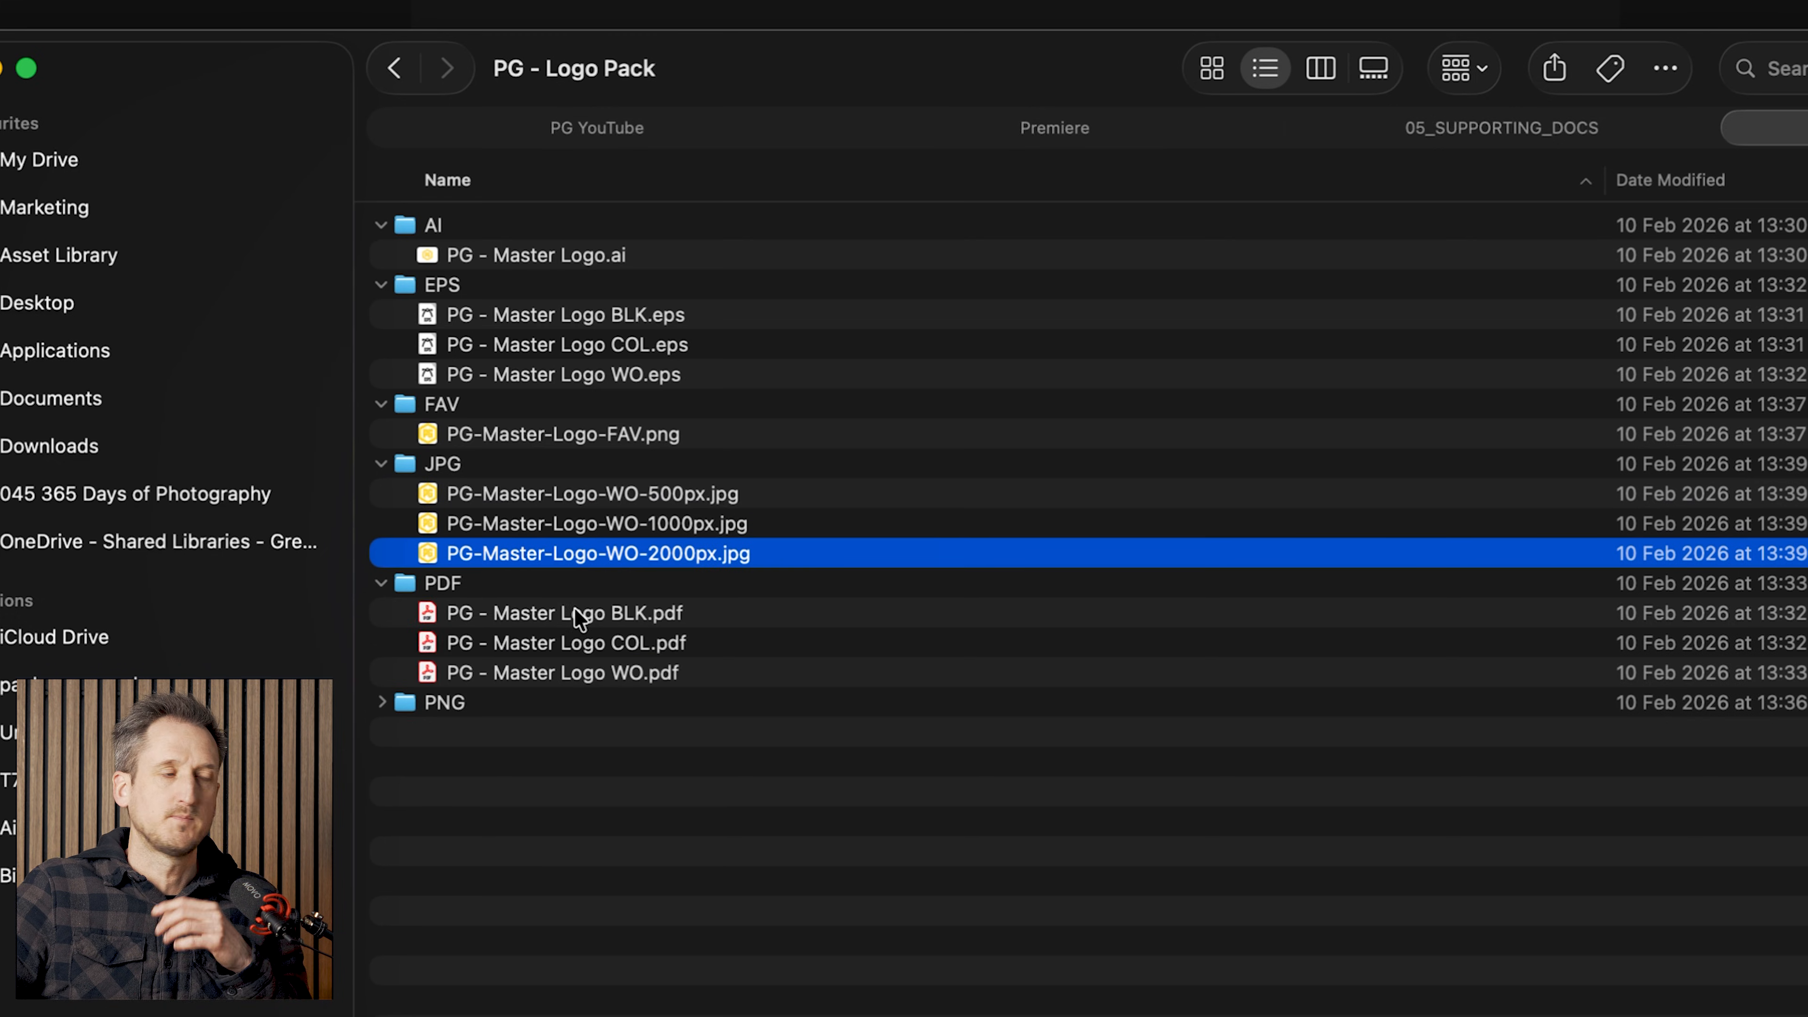
click(524, 586)
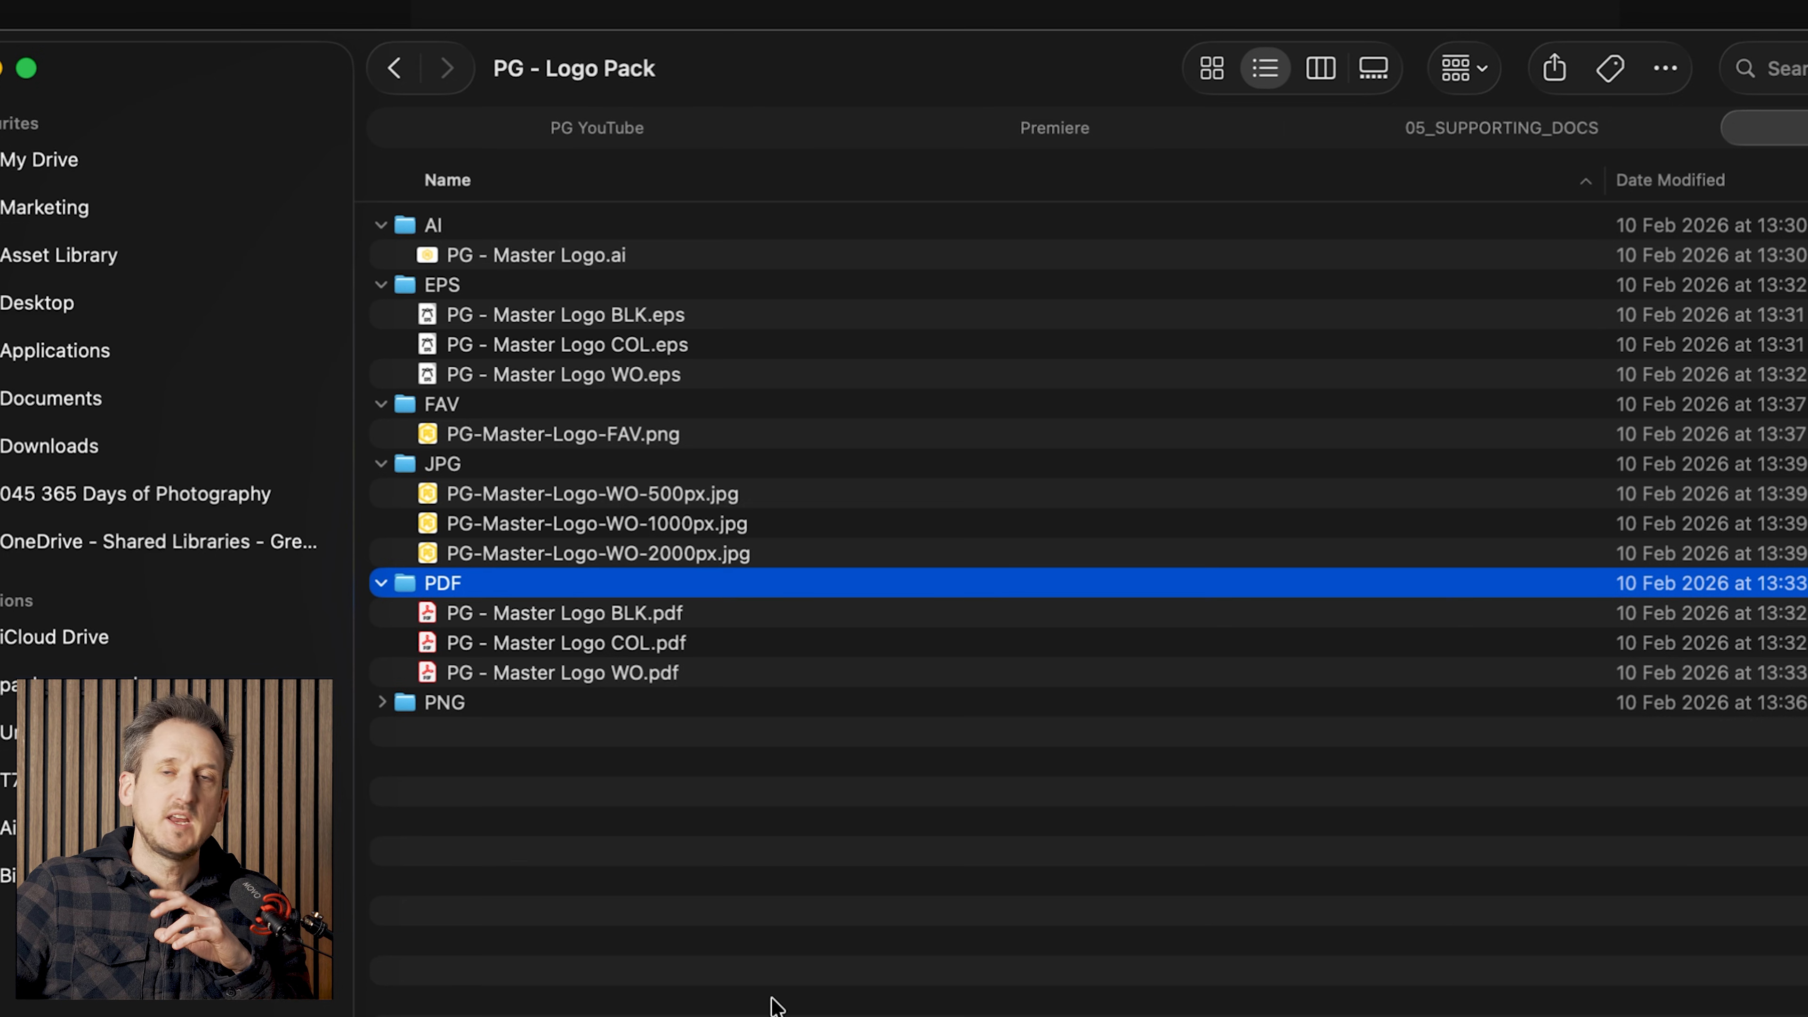
click(707, 618)
click(712, 646)
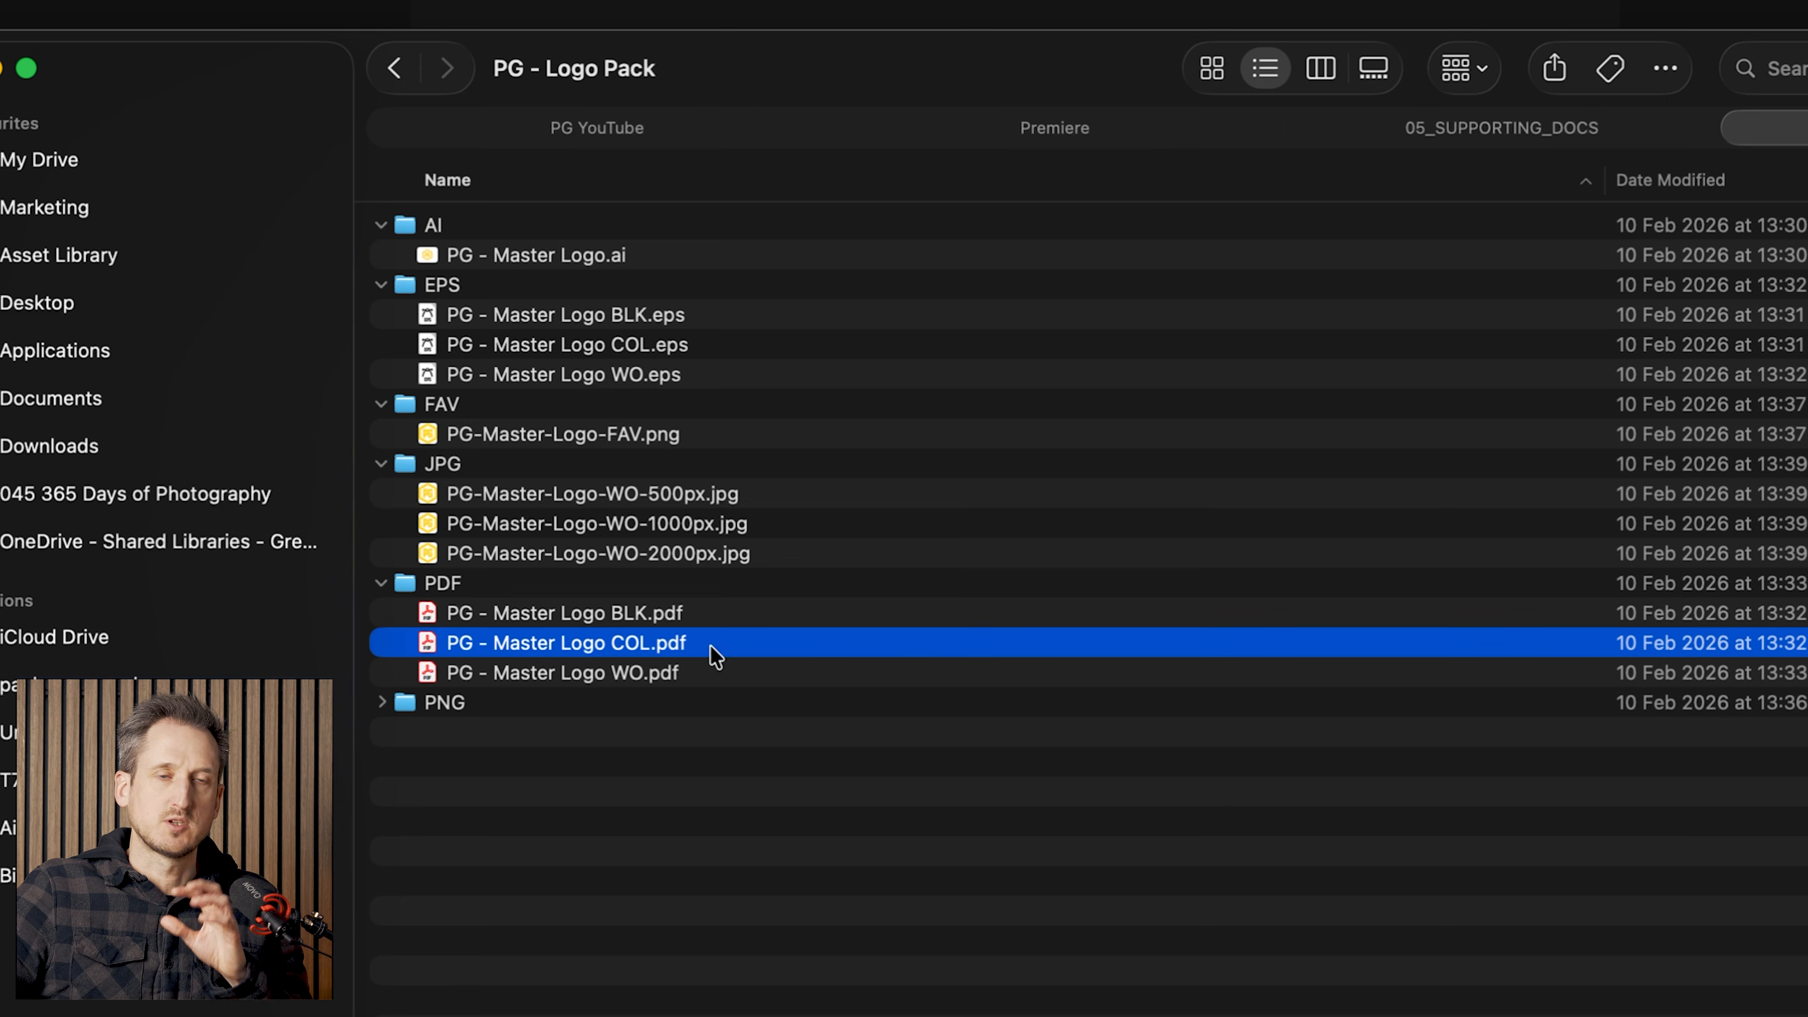
click(712, 675)
click(382, 702)
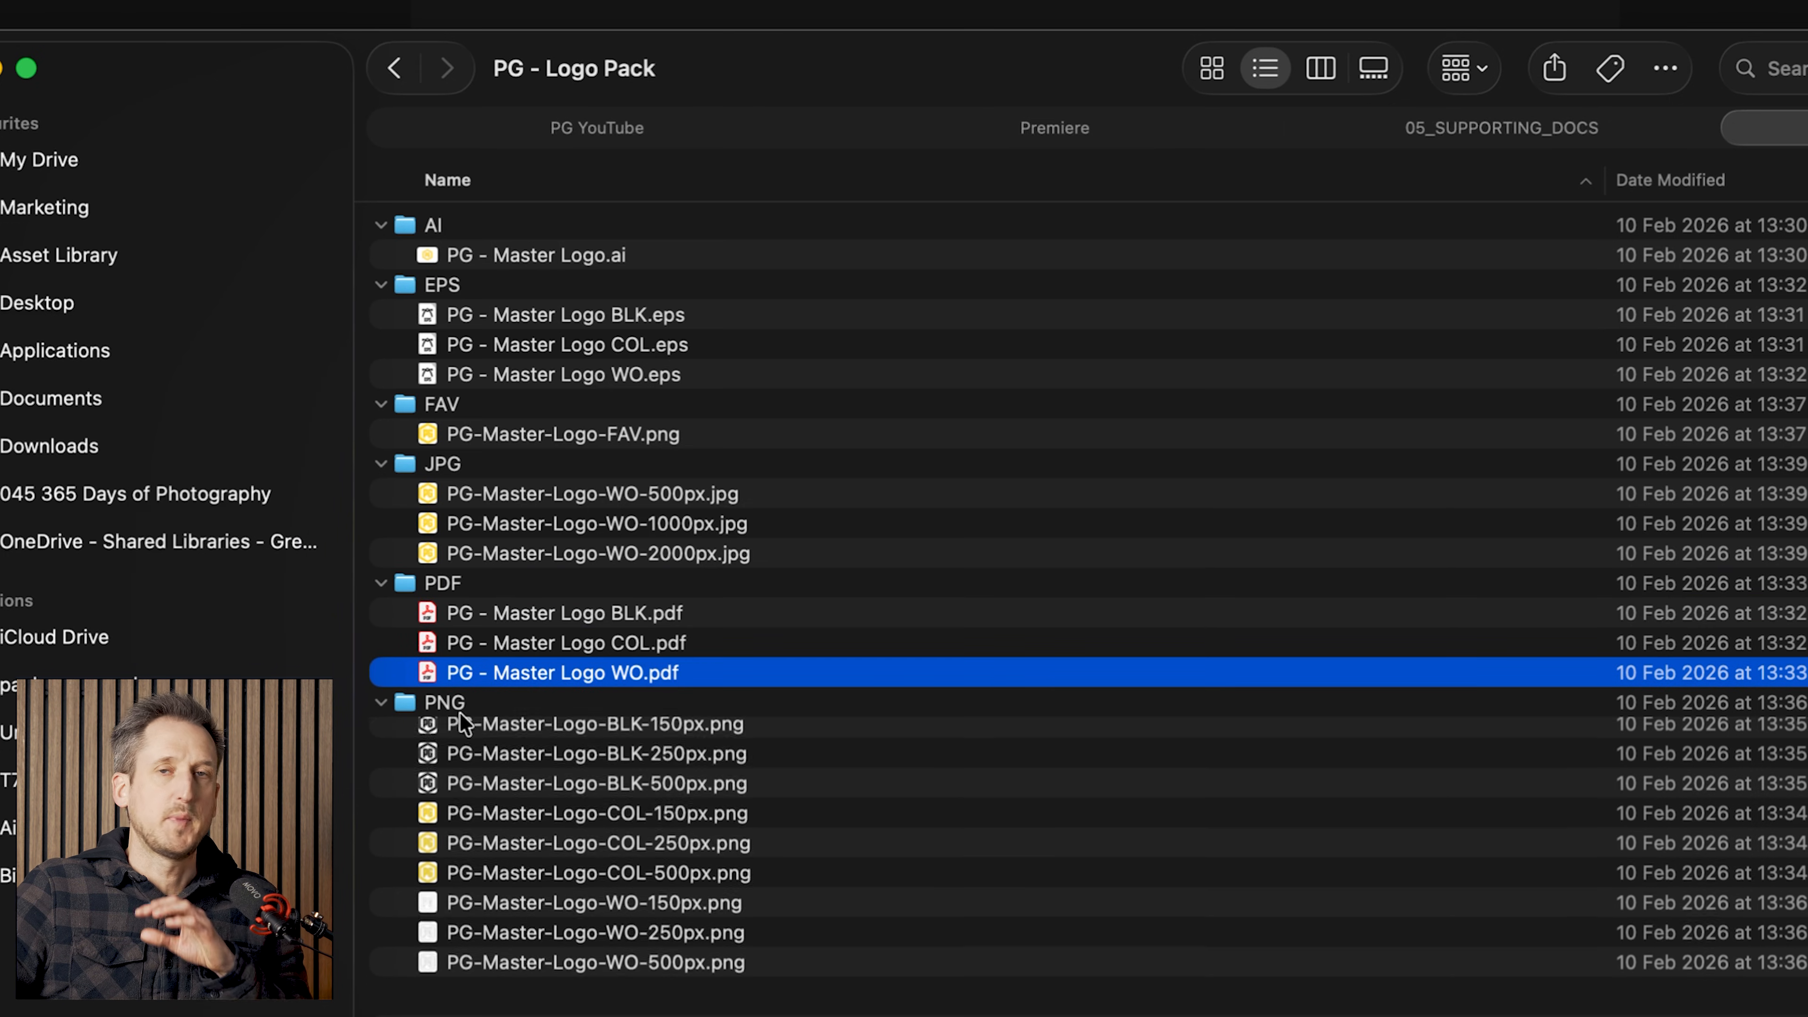
click(763, 703)
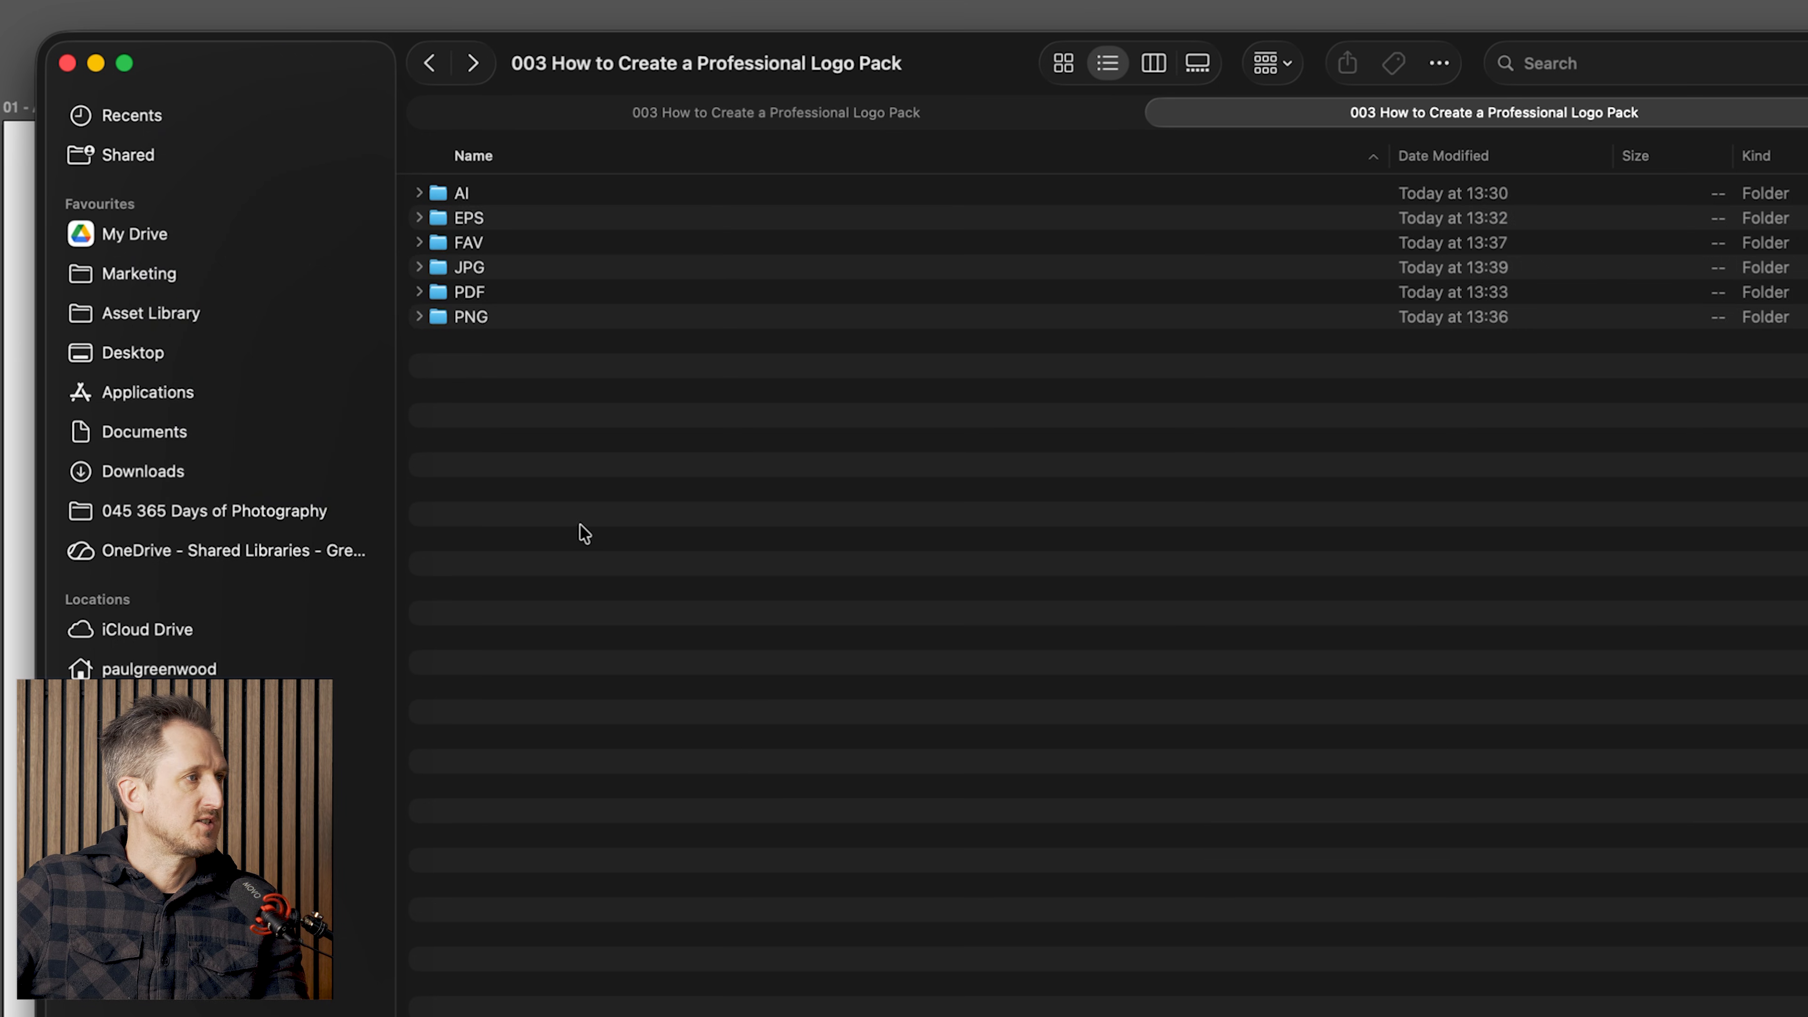
Step: Select all six export folders and compress them into a single zip archive
key(super+a)
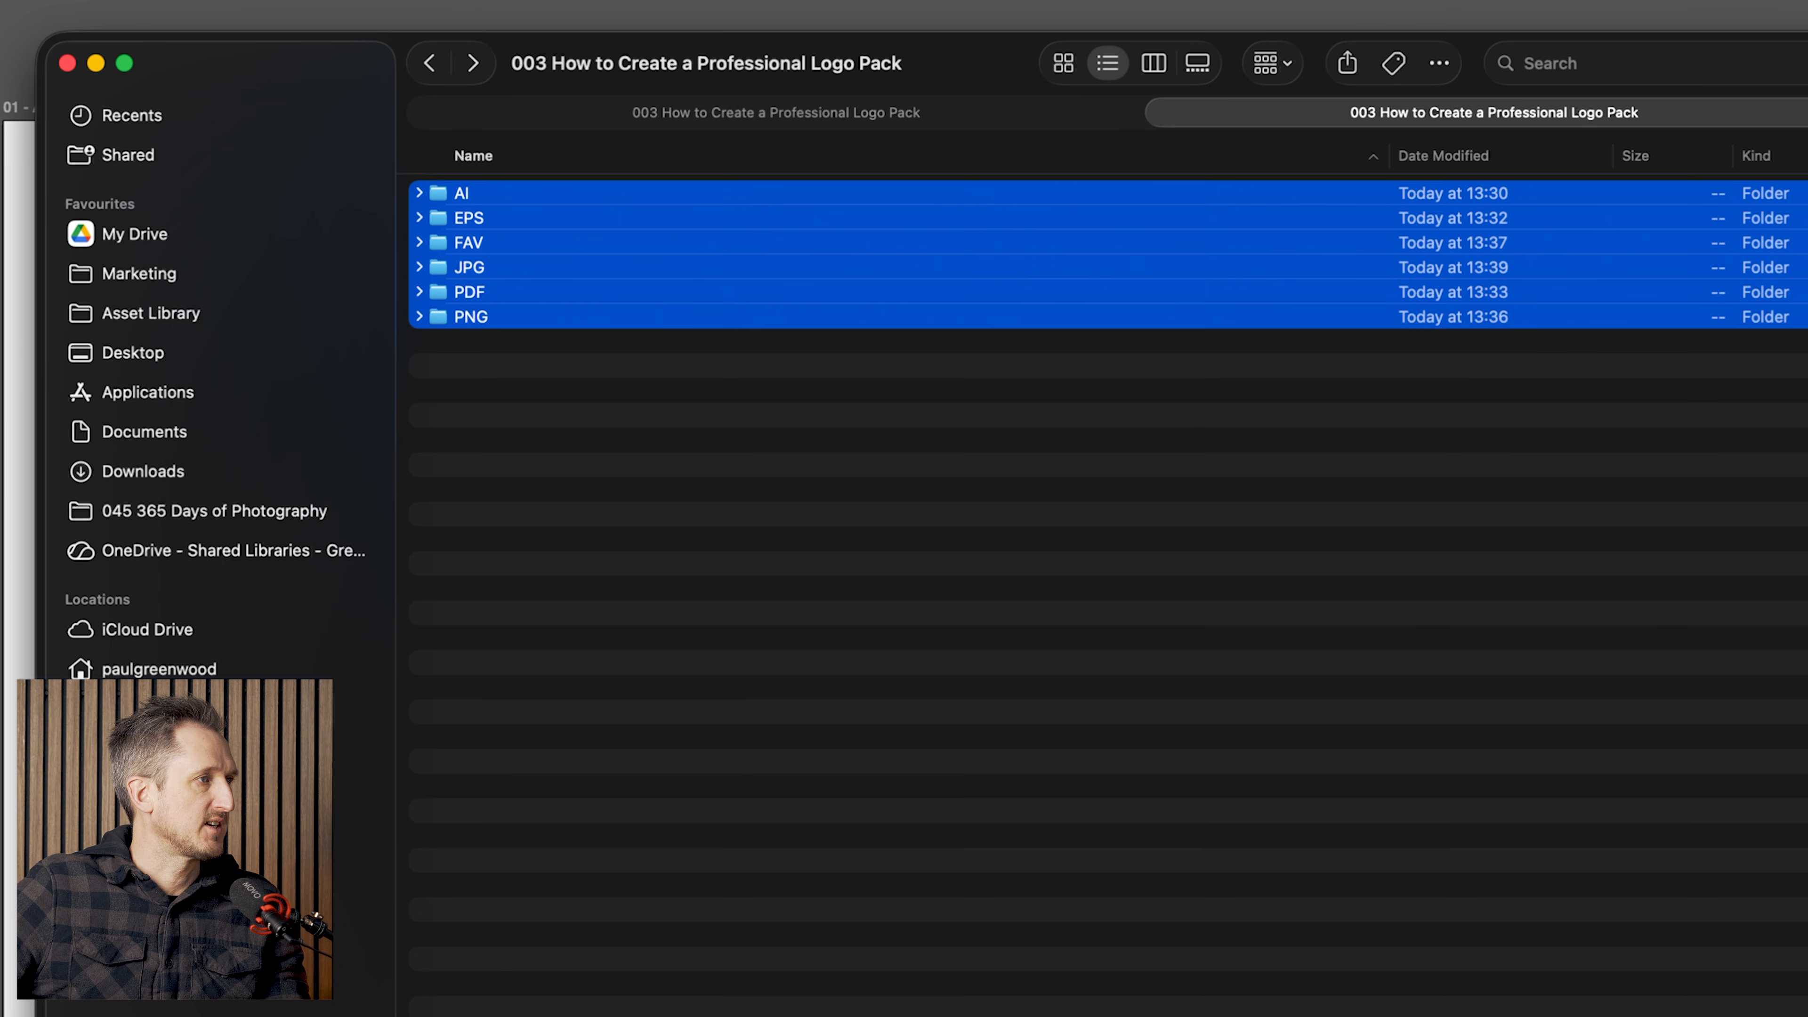
right_click(556, 240)
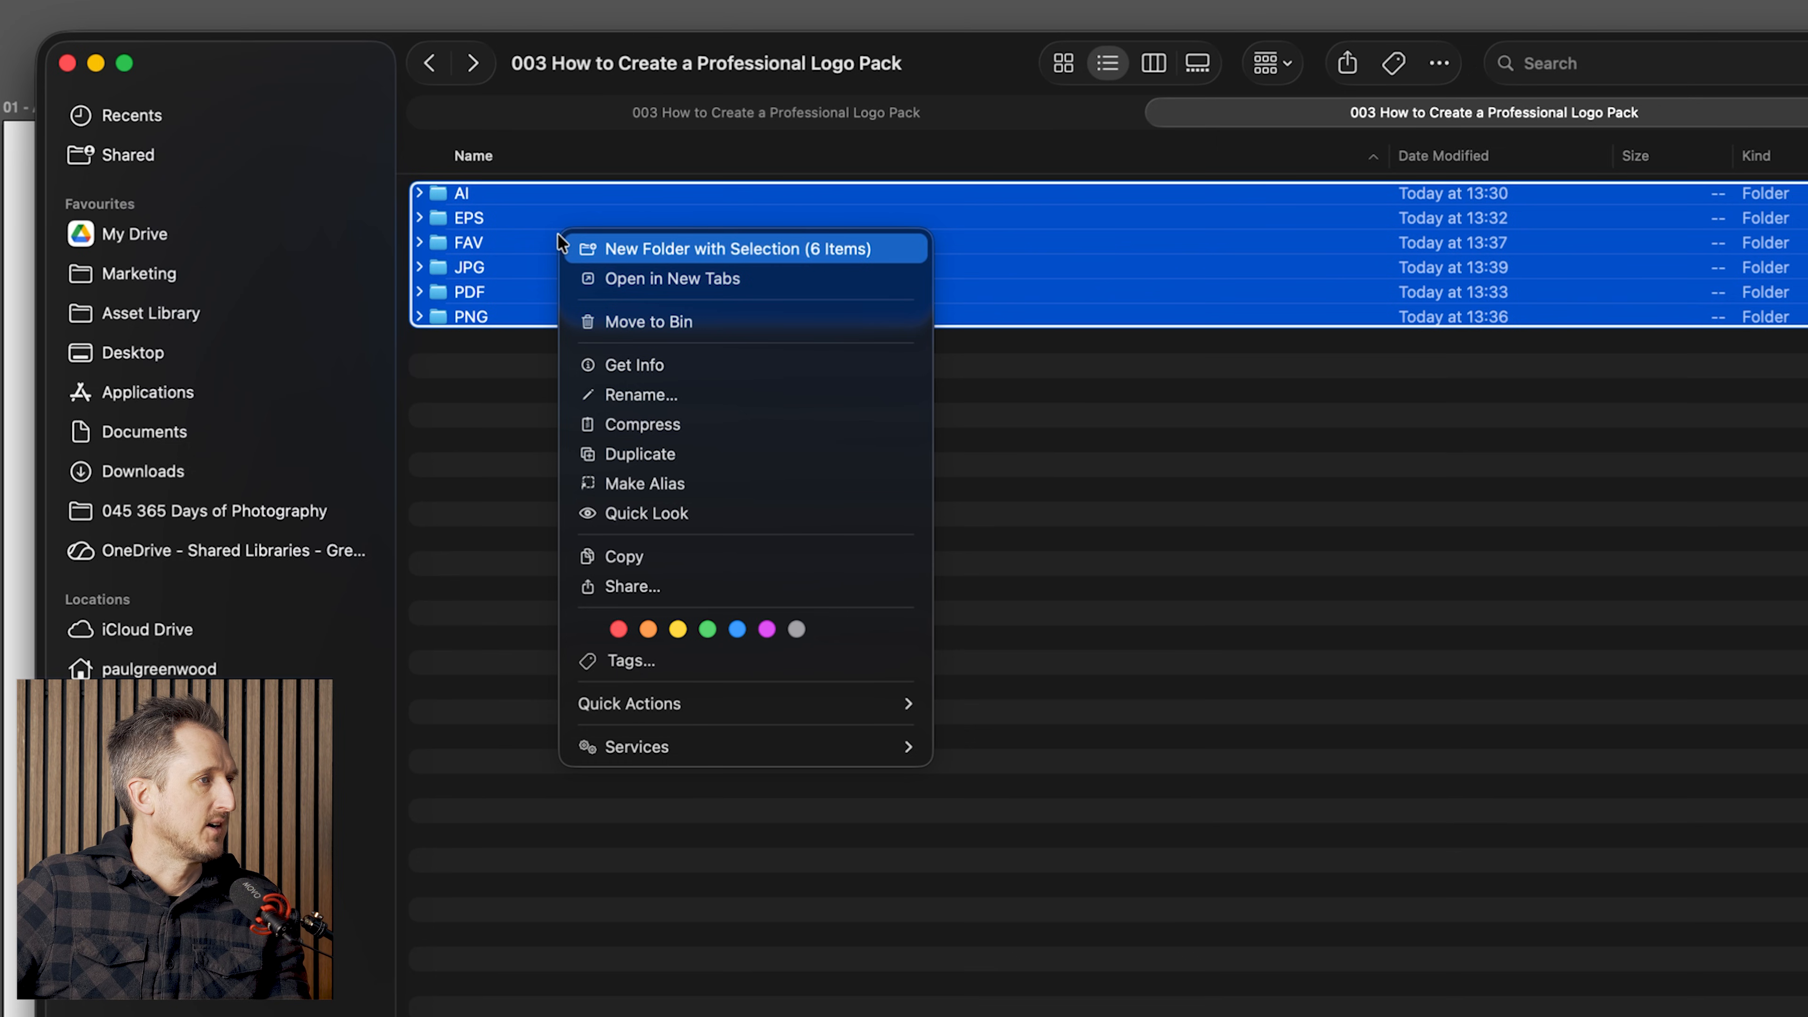
click(701, 425)
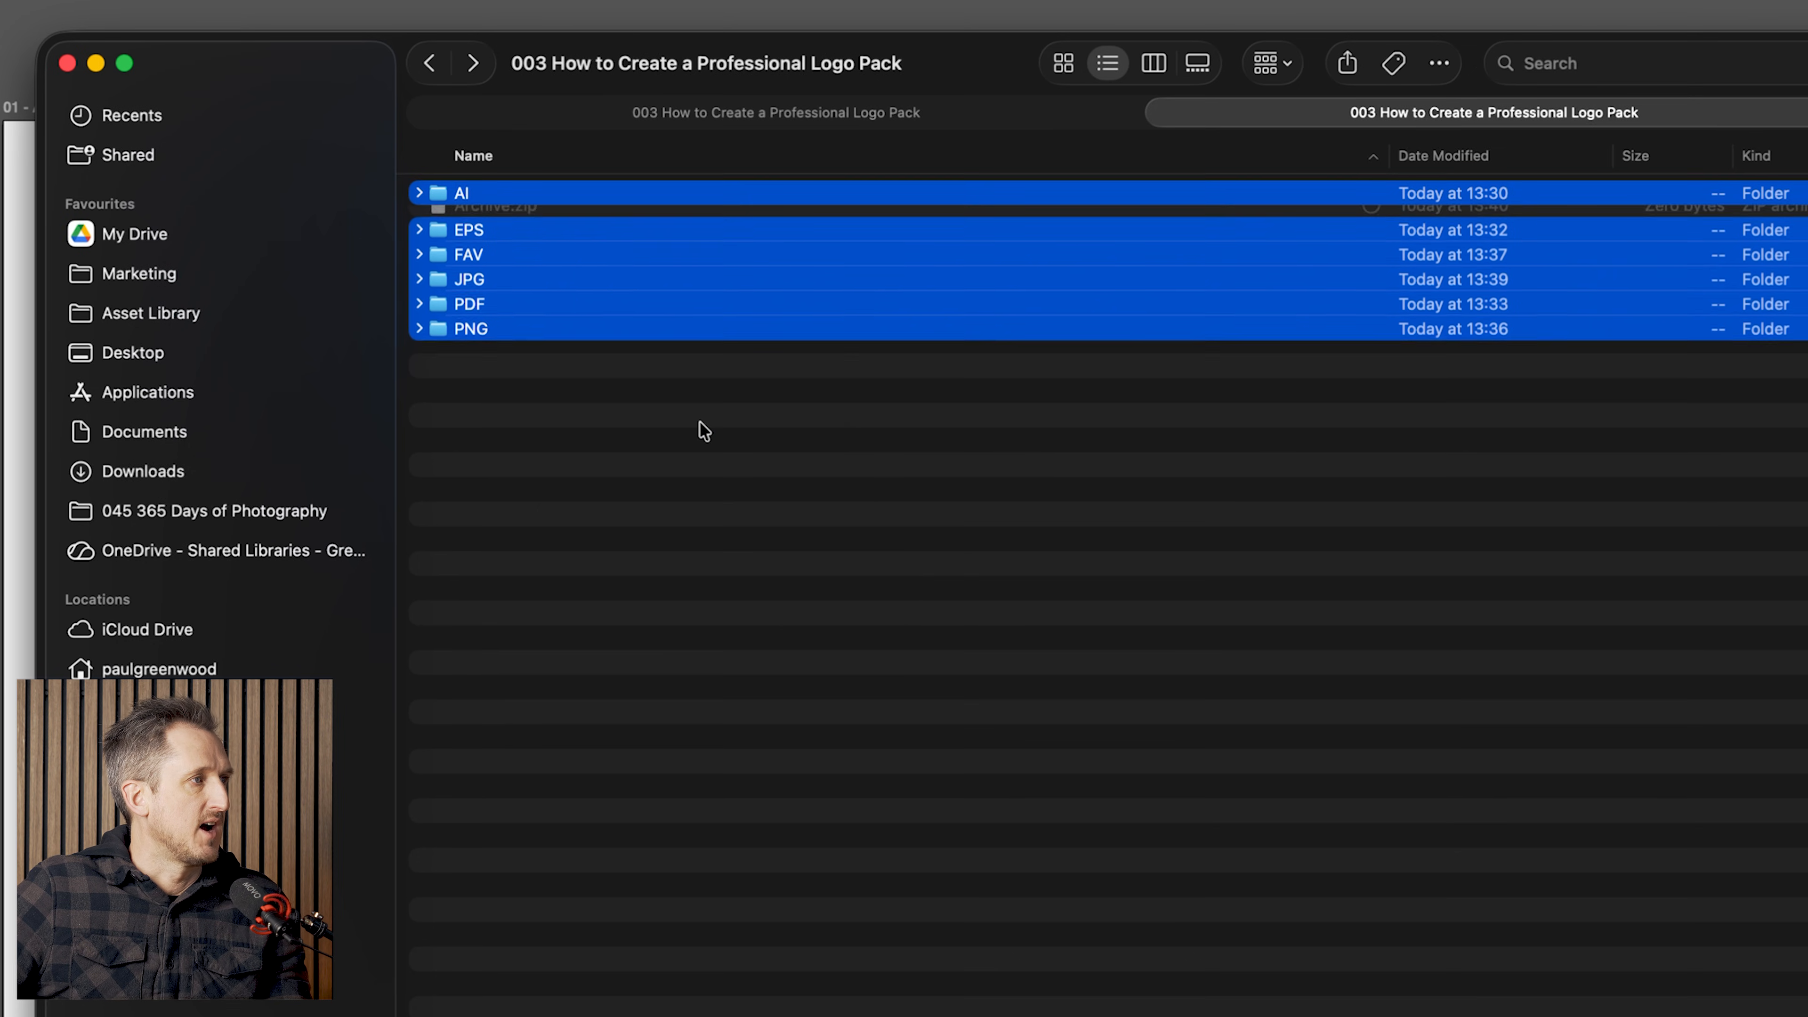
Step: Rename the zip archive to PG Logo Pack
key(Return)
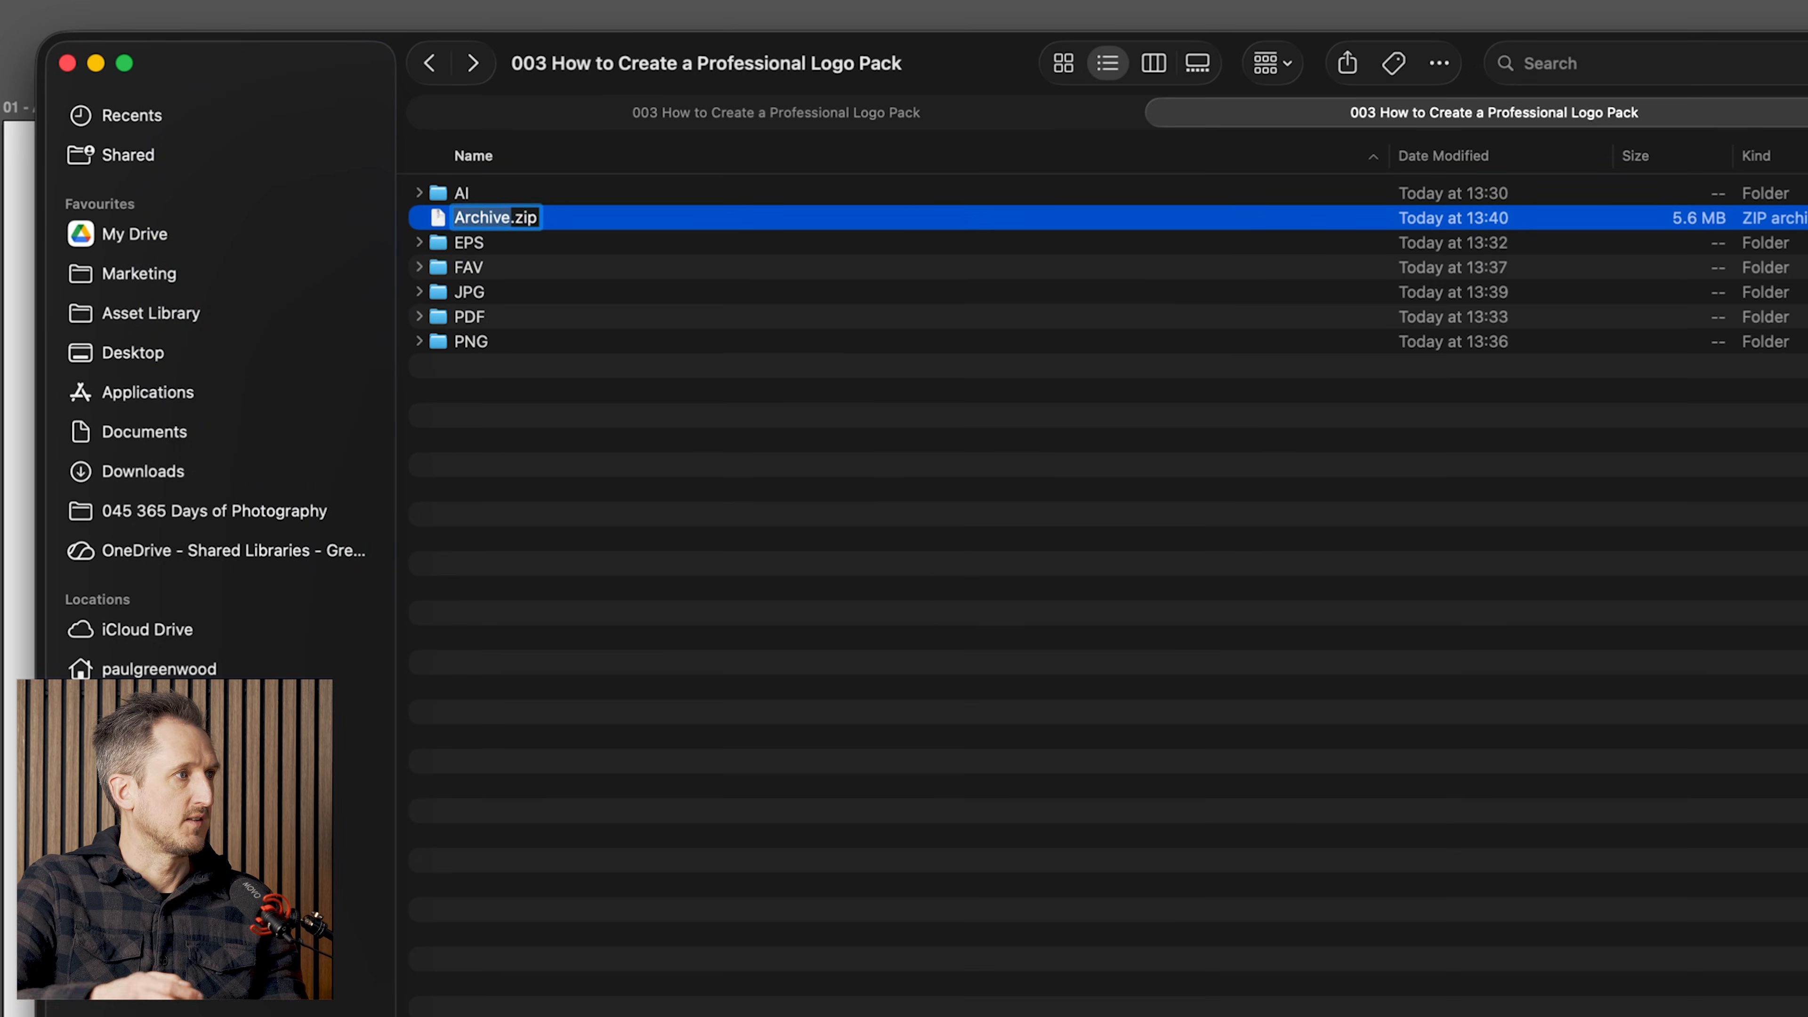
text(PG)
text( Logo Pack)
key(Return)
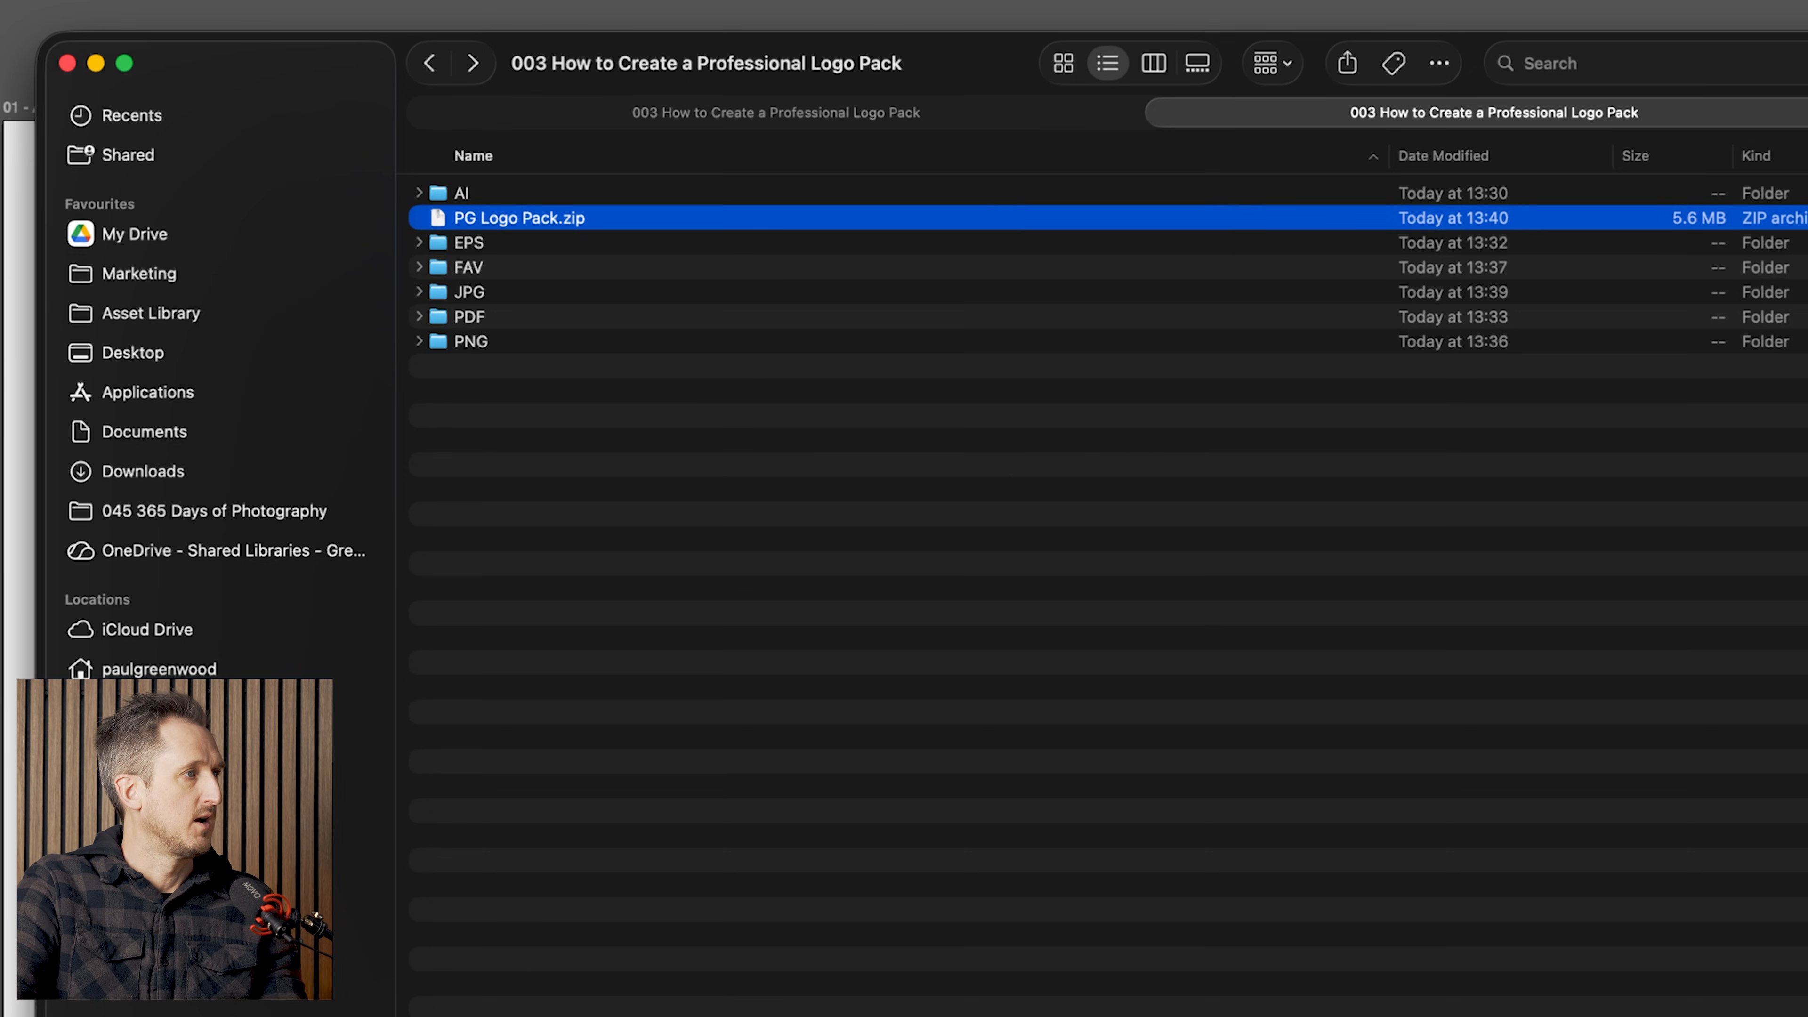